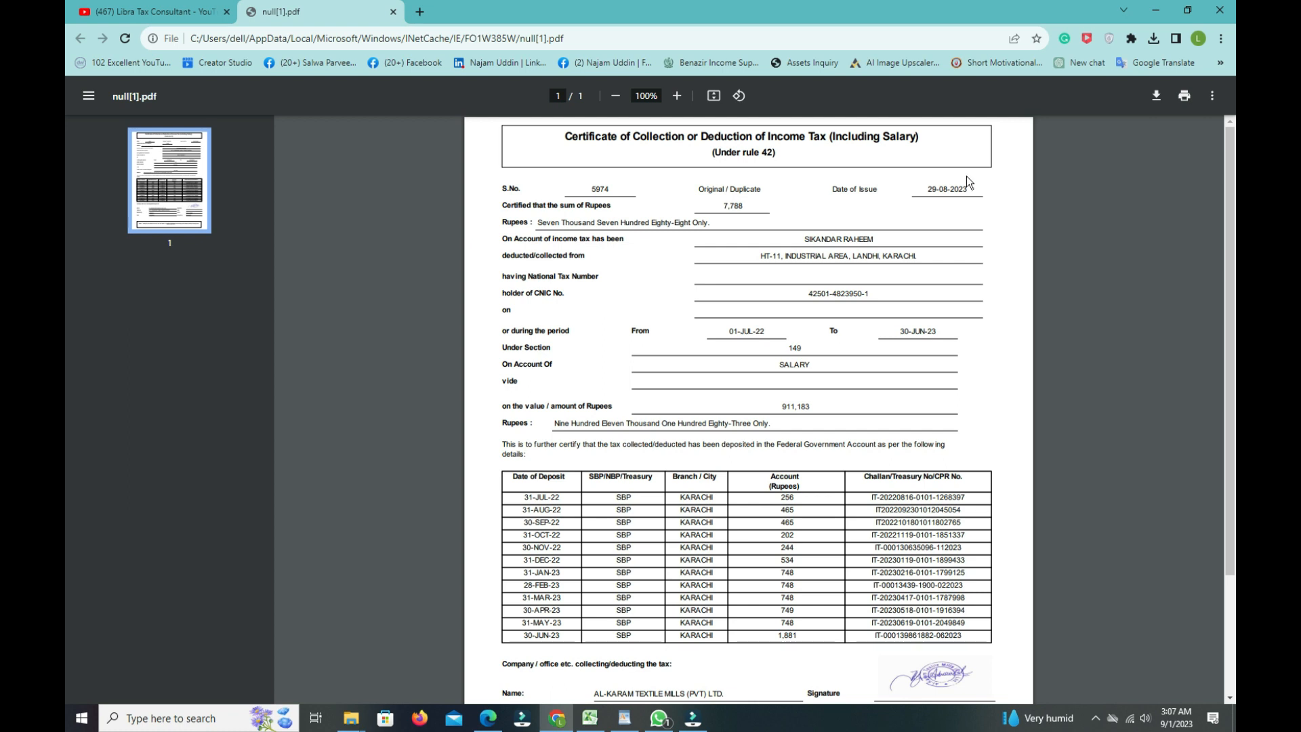
Review the salary tax deduction certificate, the bank account statement and the Libra Tax Consultant YouTube channel
drag(1229, 387, 1213, 197)
click(488, 717)
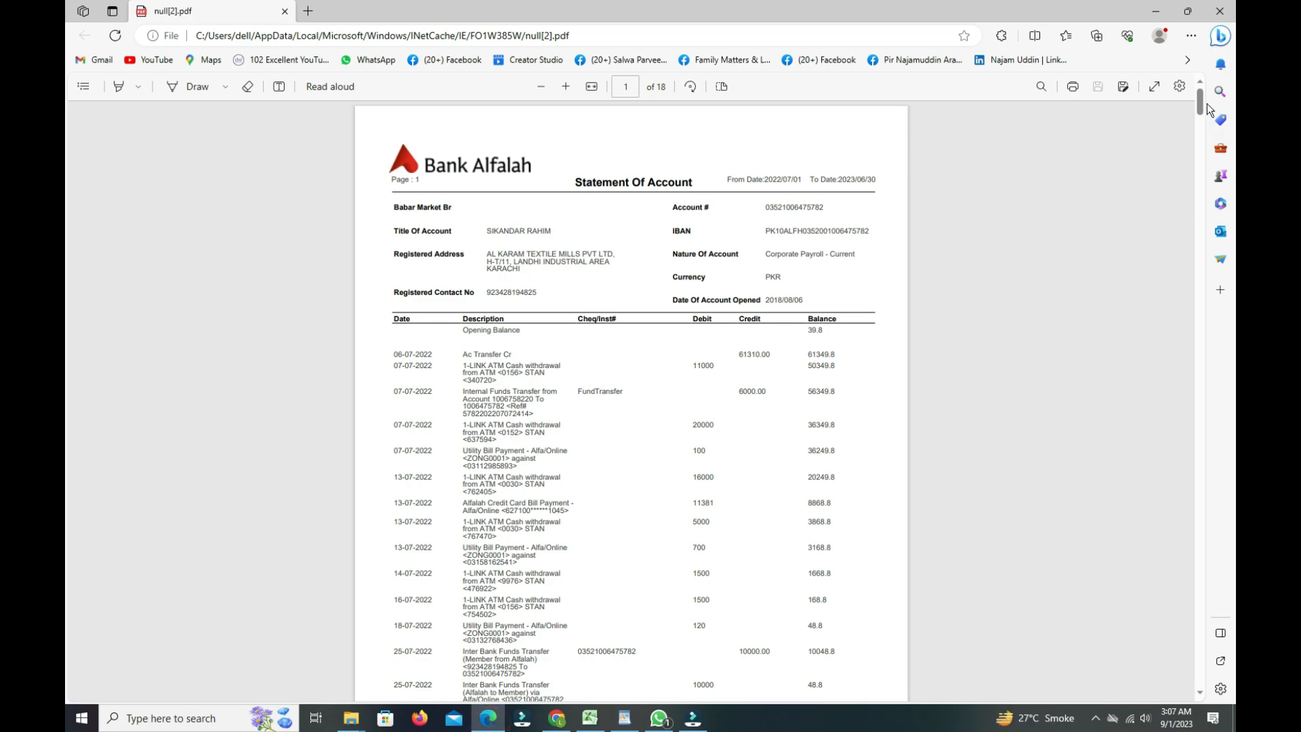
drag(1202, 109, 1112, 102)
click(556, 717)
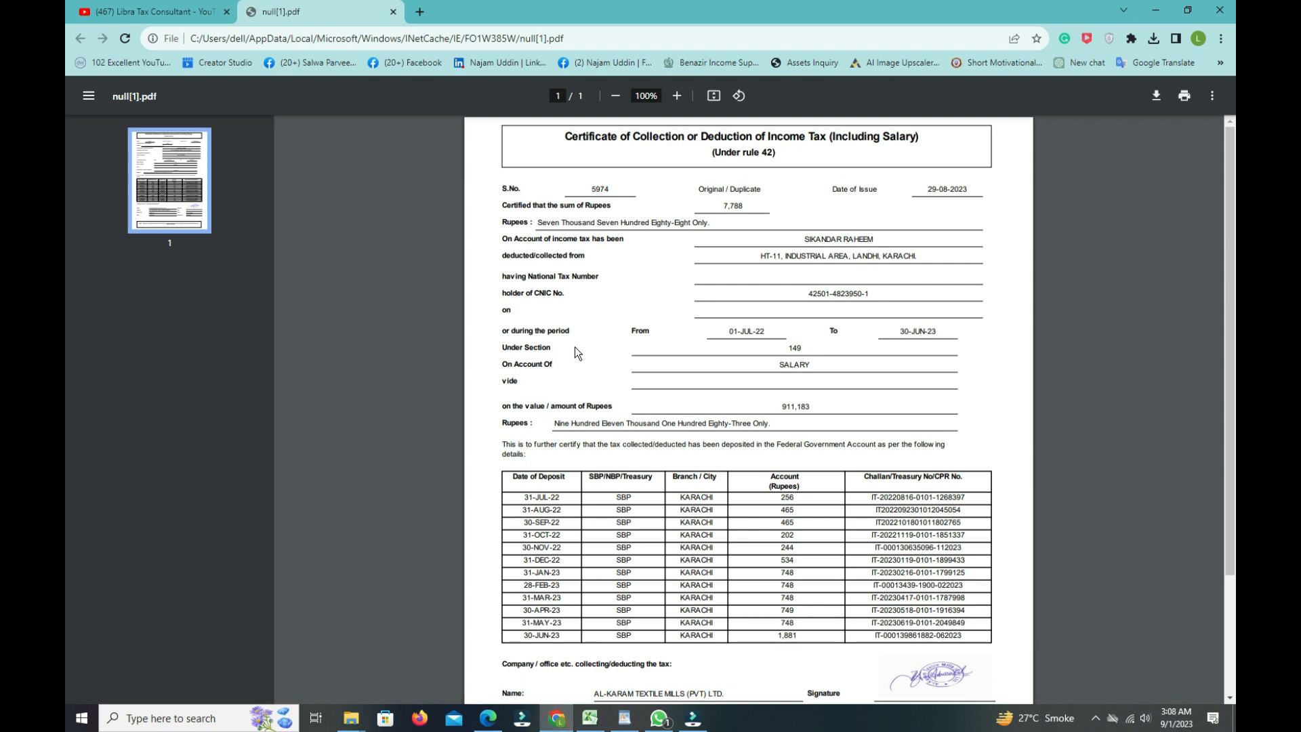
click(149, 12)
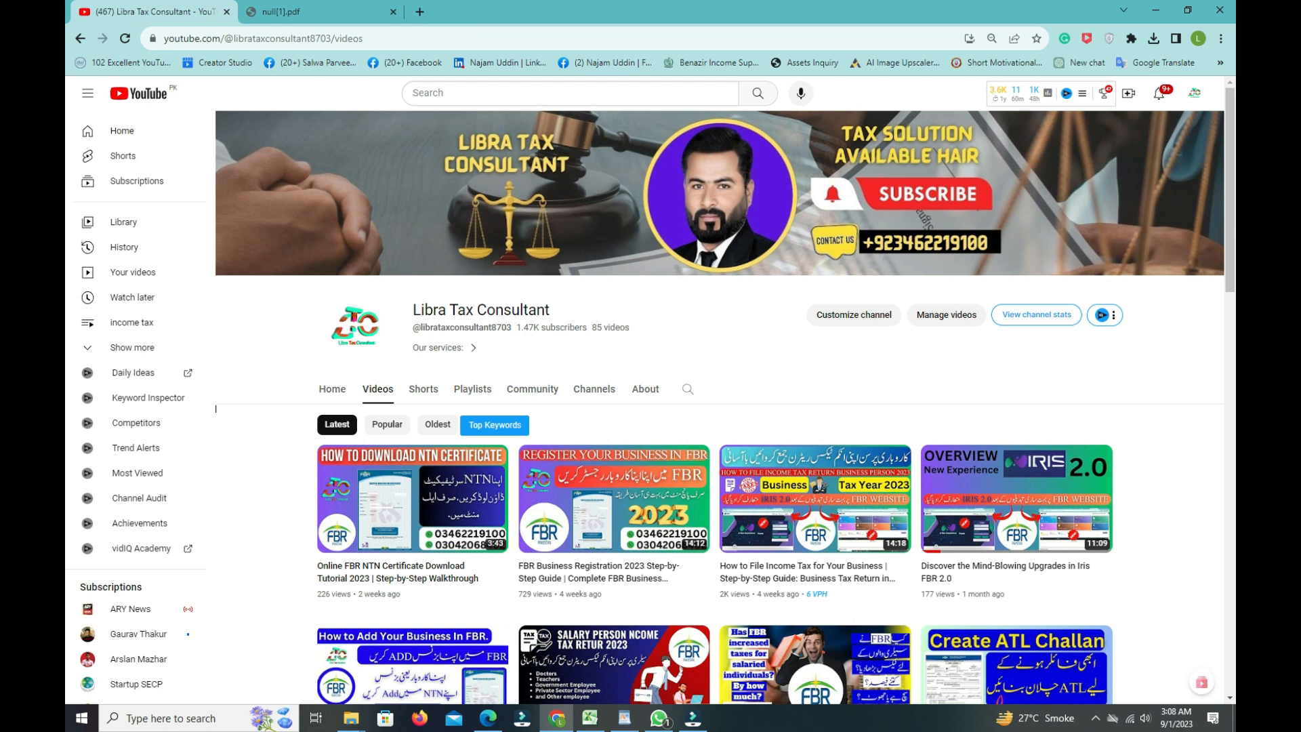
Search Google for fbr in a new tab and open the Federal Board of Revenue website
click(419, 10)
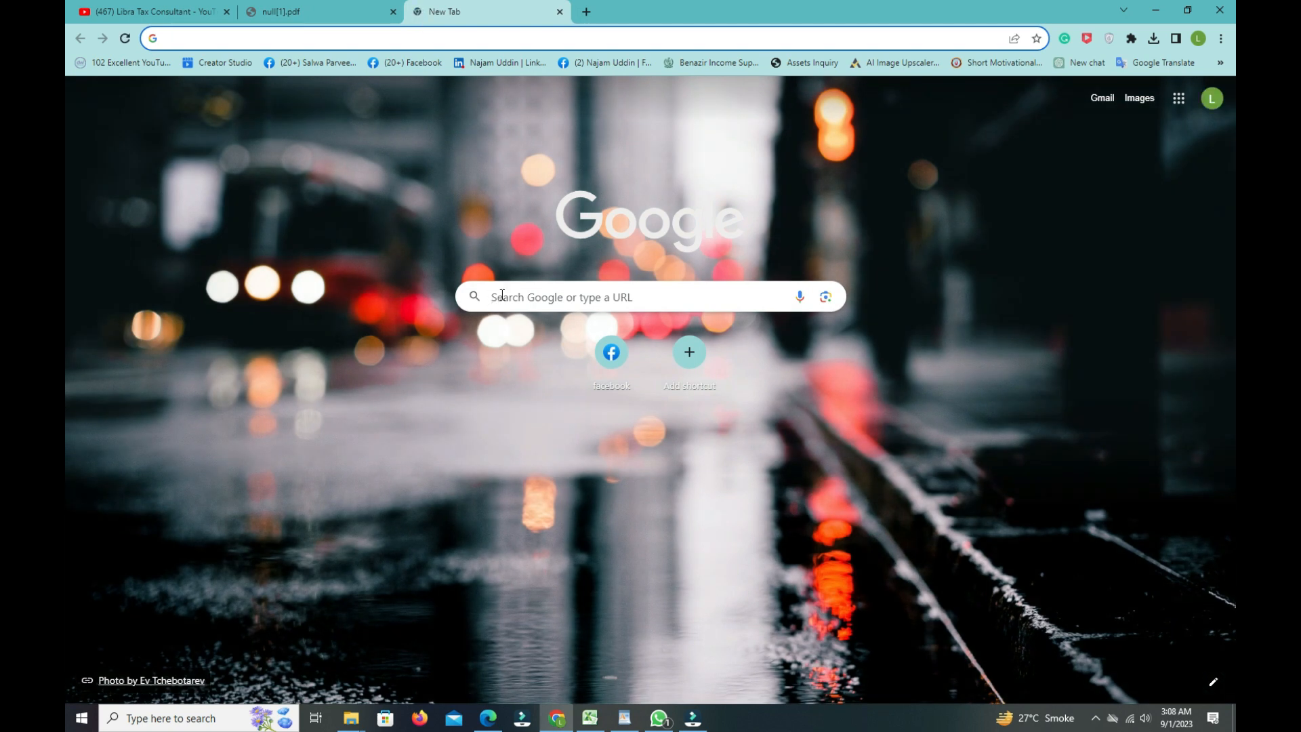
click(502, 295)
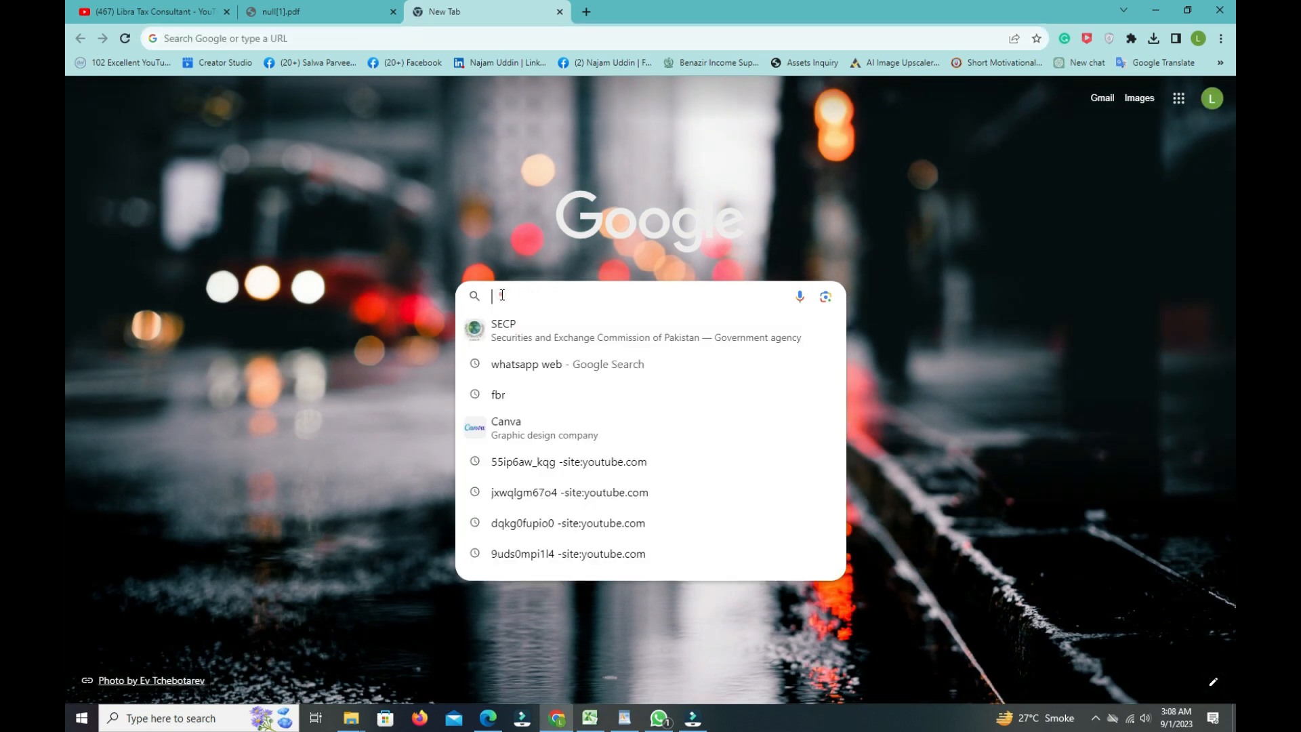
click(534, 395)
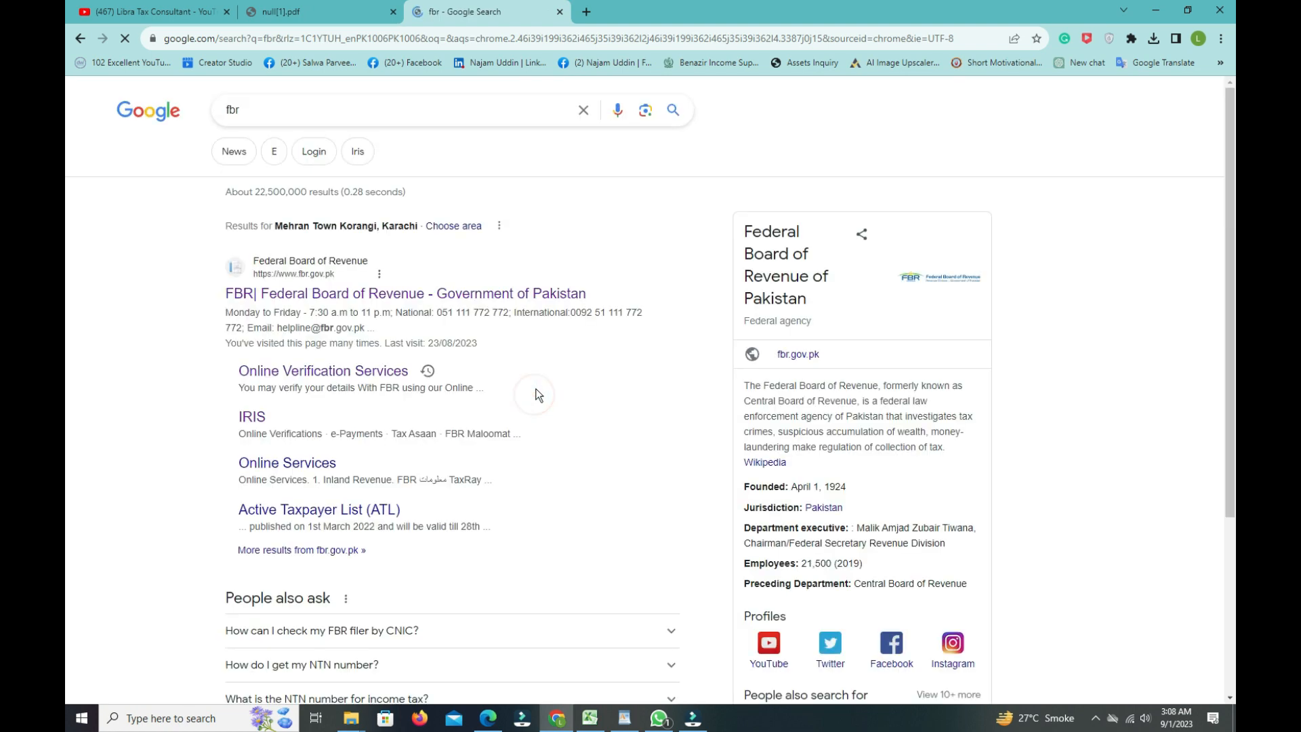
click(349, 298)
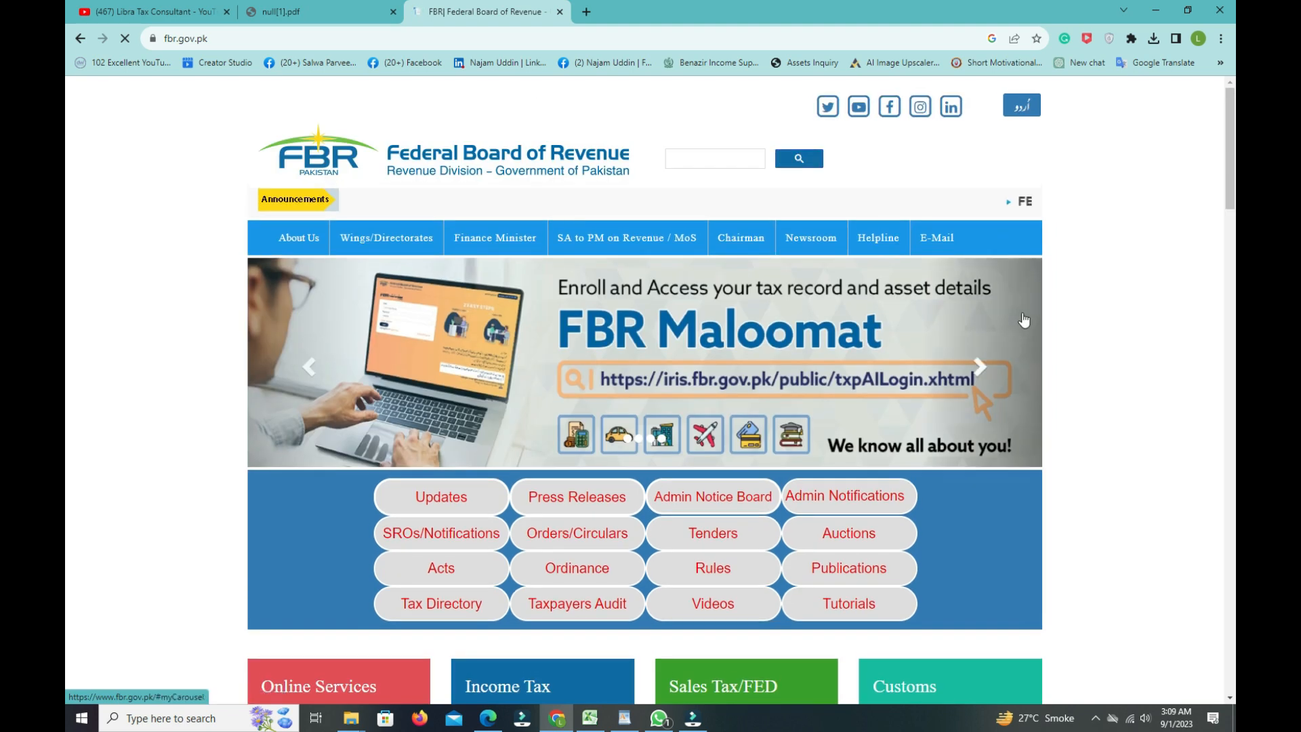
Open the IRIS income tax portal from the Online Services section and dismiss the scam warning
scroll(66, 237, down, 4)
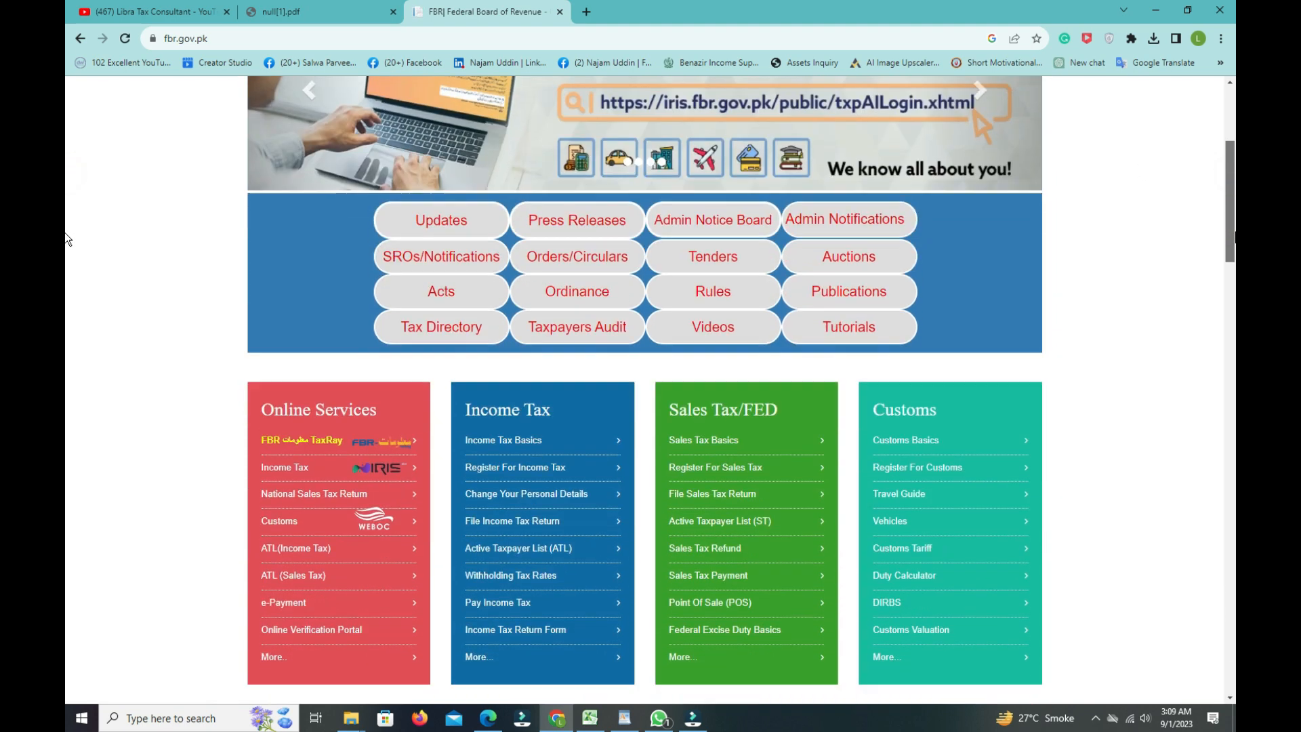
scroll(66, 234, down, 3)
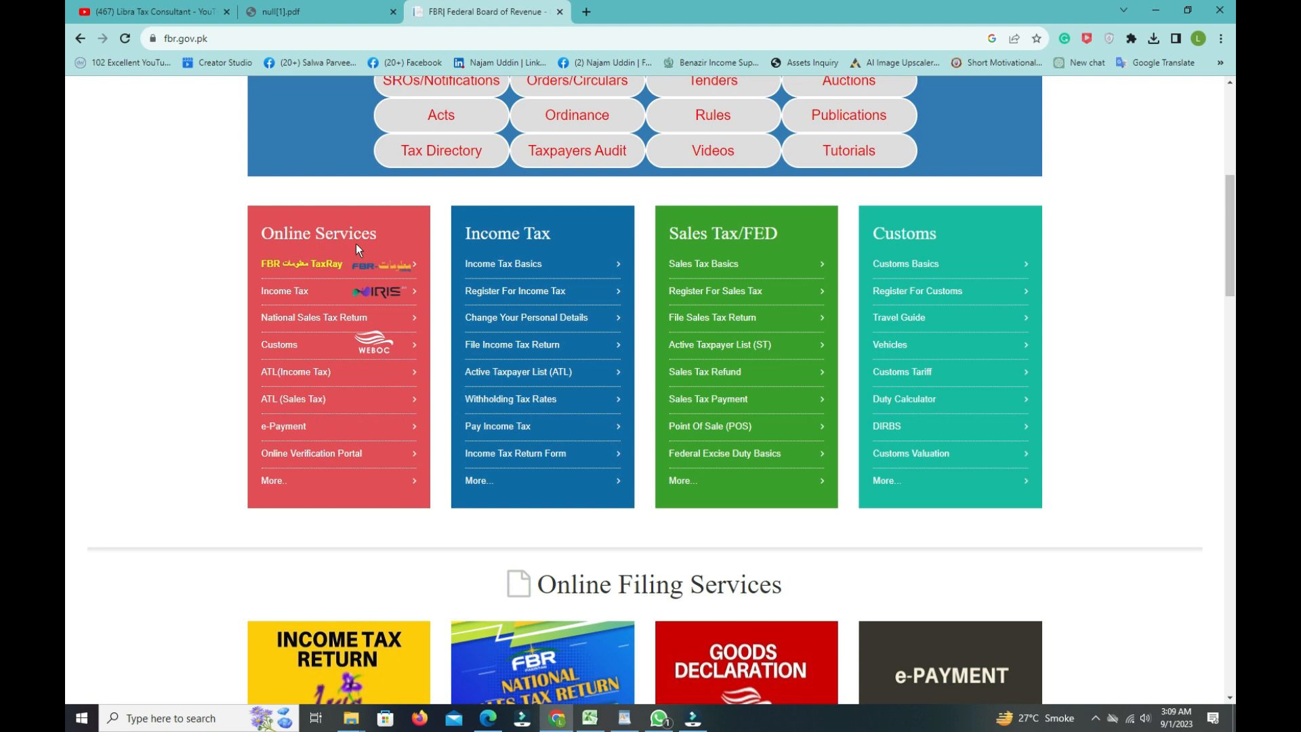
click(366, 298)
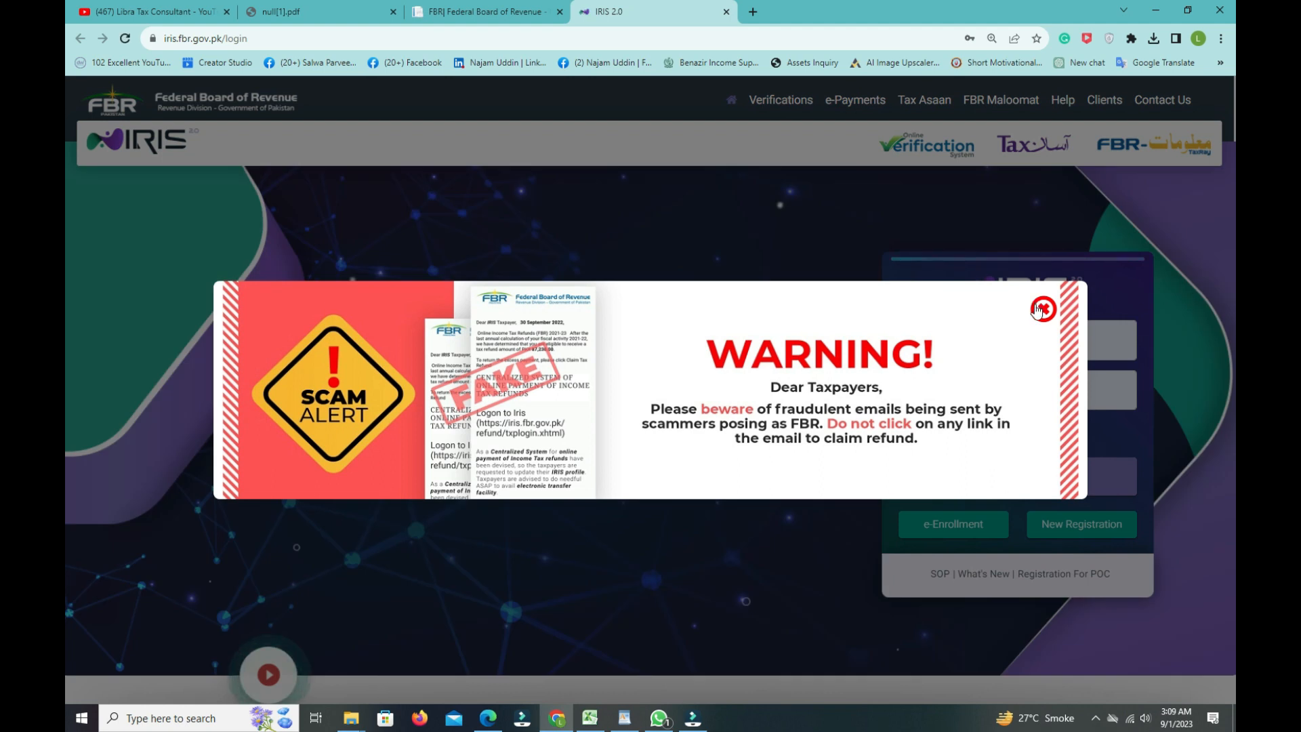
click(1042, 309)
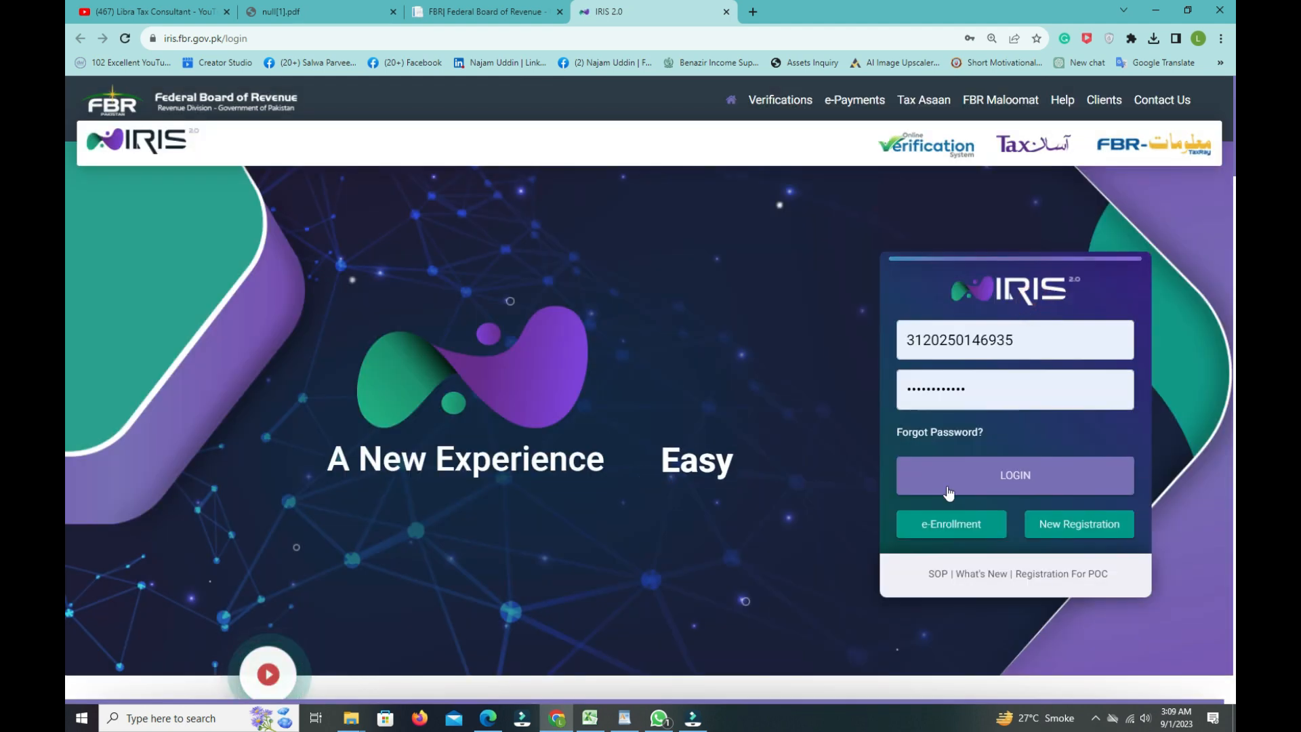
Clear the prefilled registration number from the IRIS login form
click(1034, 342)
key(BackSpace)
key(BackSpace)
key(BackSpace)
key(BackSpace)
key(BackSpace)
key(BackSpace)
key(BackSpace)
key(BackSpace)
key(BackSpace)
key(BackSpace)
key(BackSpace)
key(BackSpace)
key(BackSpace)
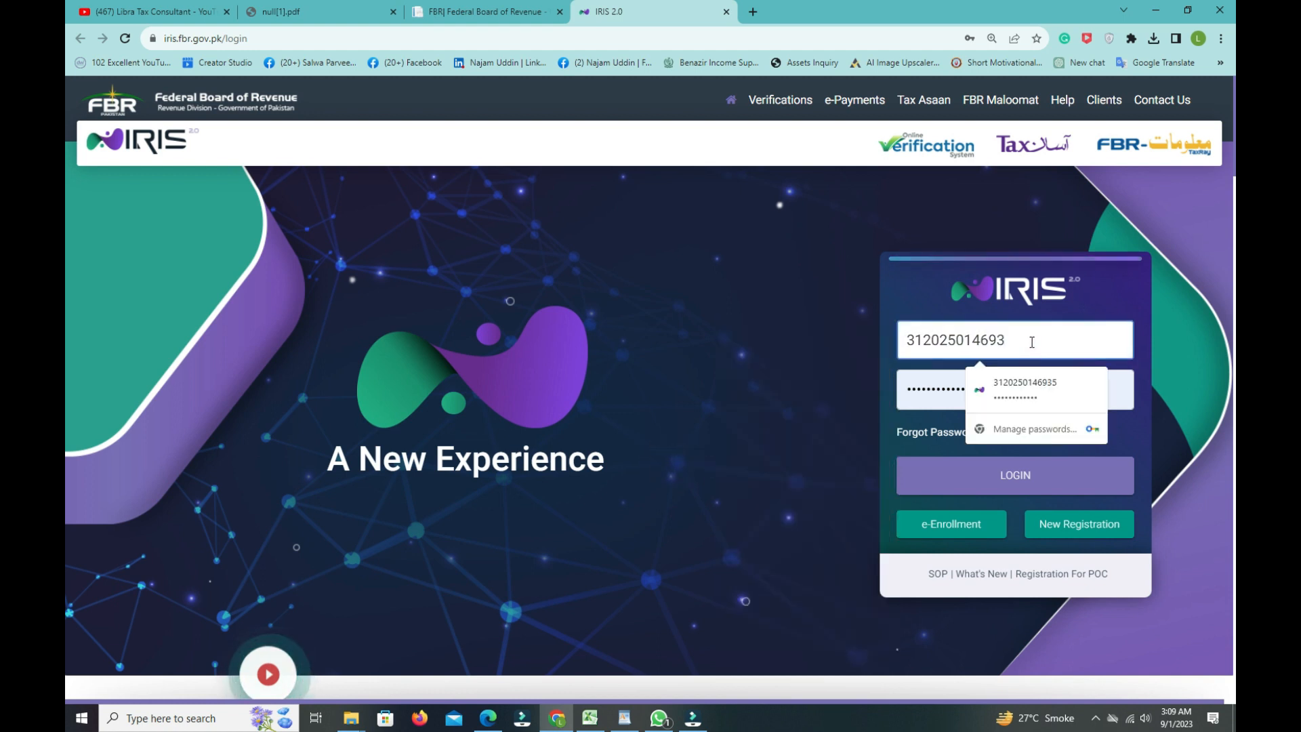
Copy the taxpayer's CNIC number from the income tax deduction certificate PDF
click(337, 15)
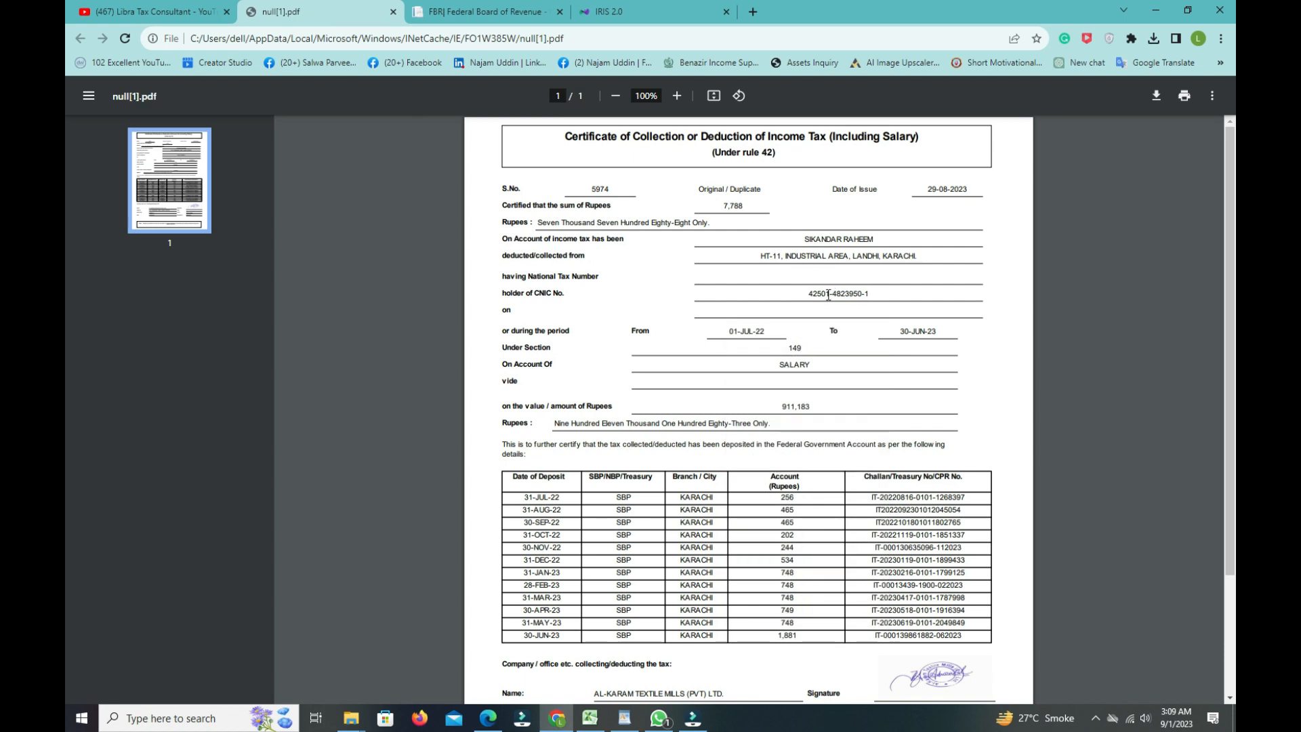
drag(829, 294, 798, 297)
click(878, 291)
drag(855, 296, 808, 290)
key(ctrl+c)
click(554, 727)
click(554, 727)
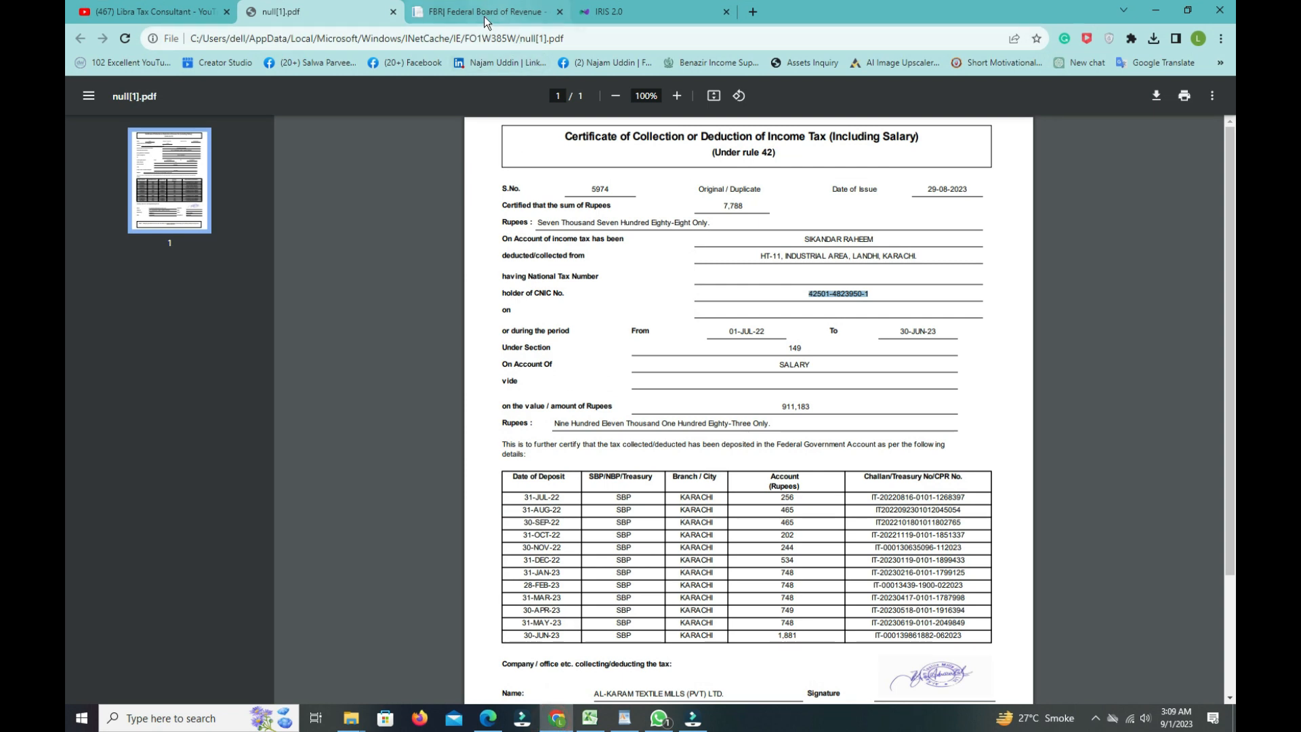
Paste the CNIC number as the IRIS registration number and remove its hyphens
click(607, 11)
click(981, 344)
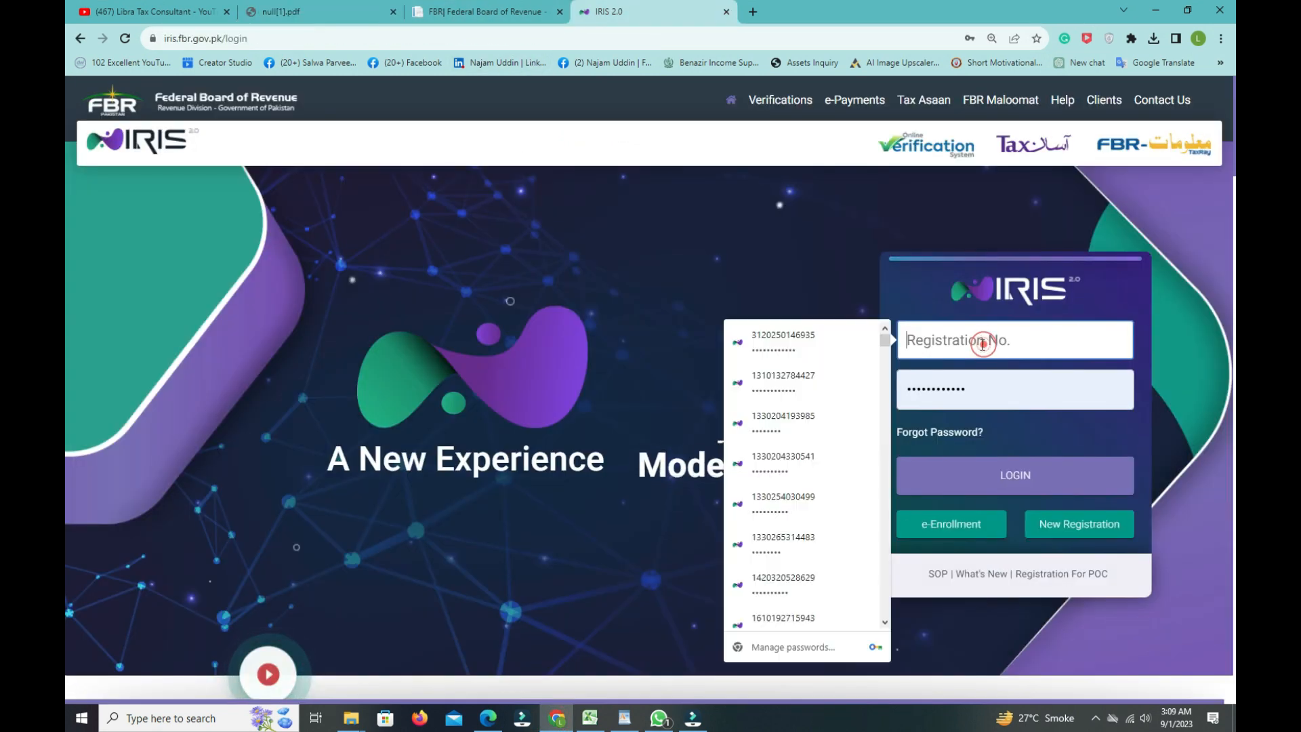
key(ctrl+v)
click(952, 341)
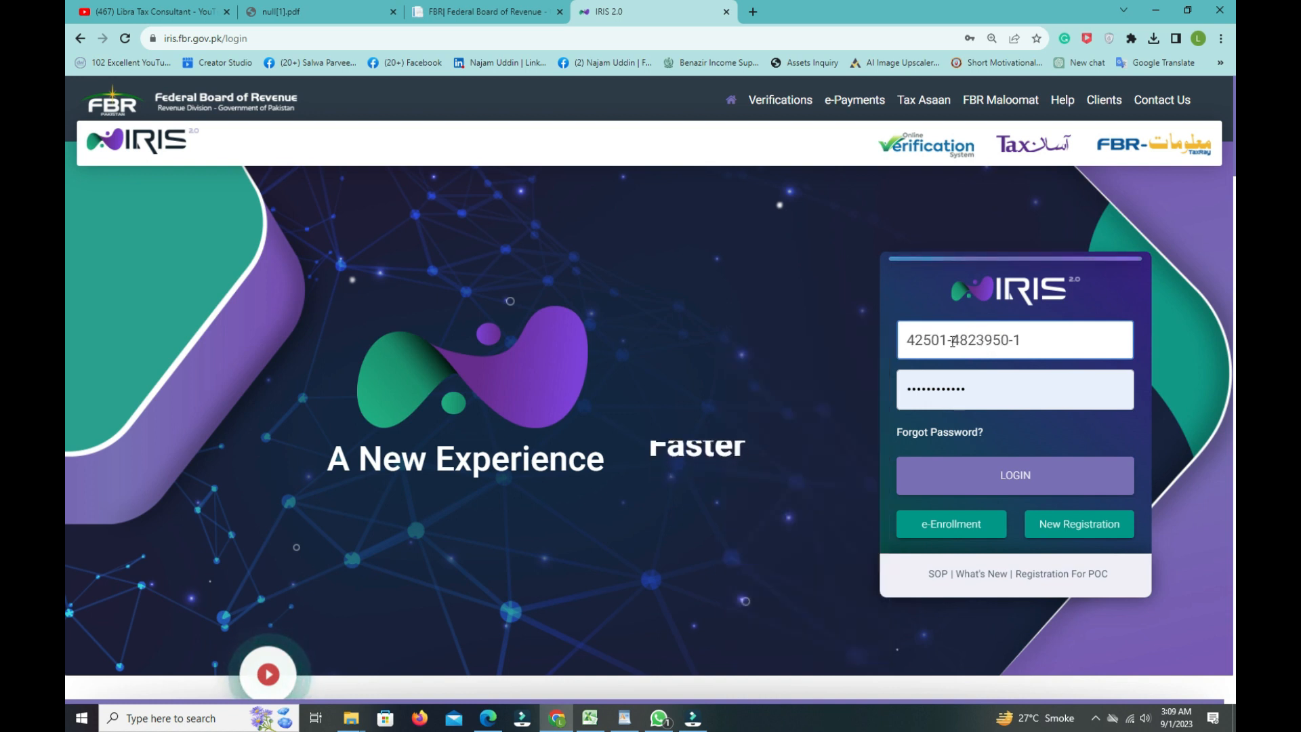
key(BackSpace)
click(1010, 339)
key(BackSpace)
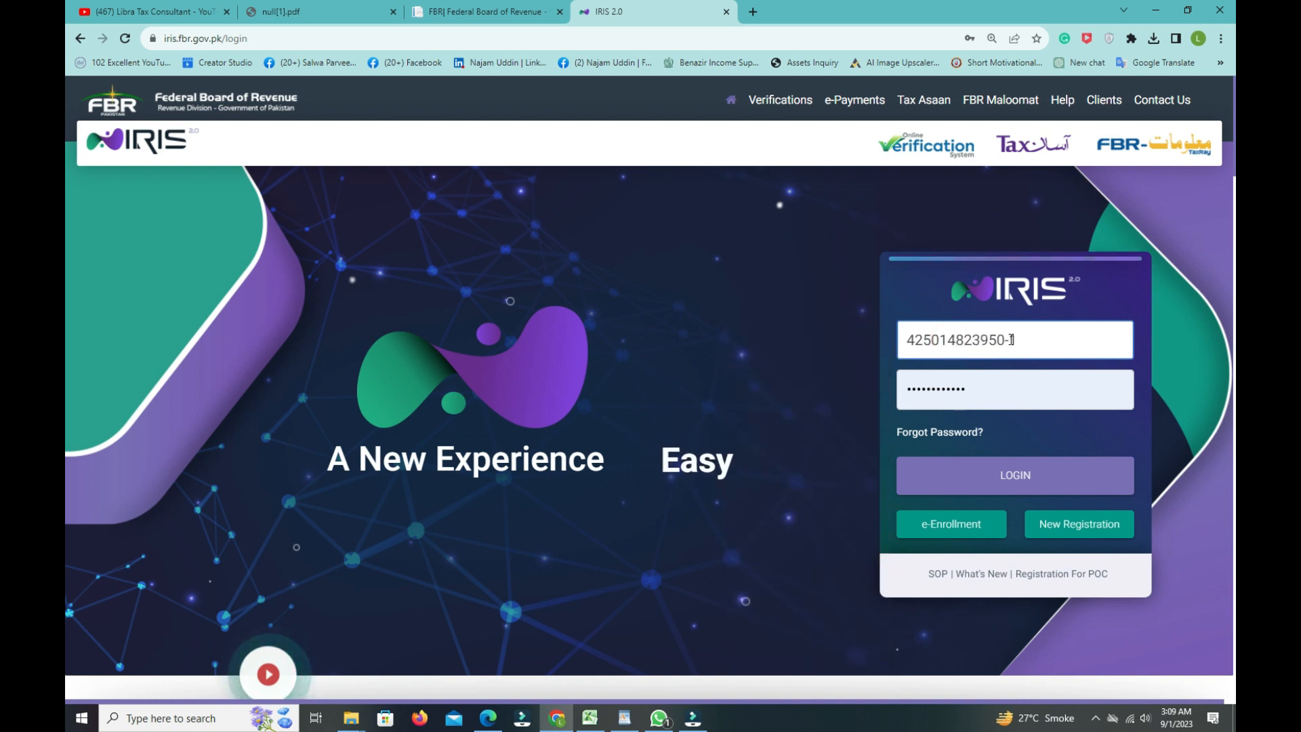
Fill in the account password and log in to IRIS
click(1021, 385)
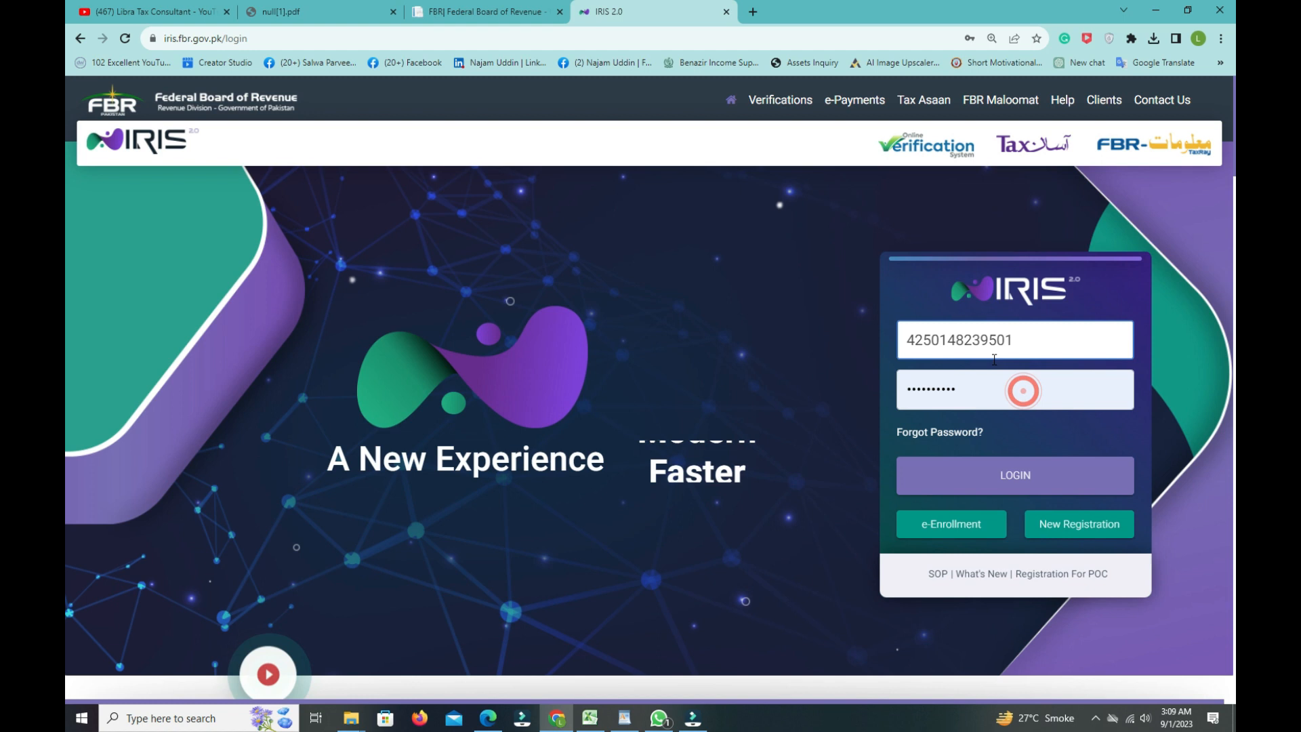
click(963, 391)
click(998, 476)
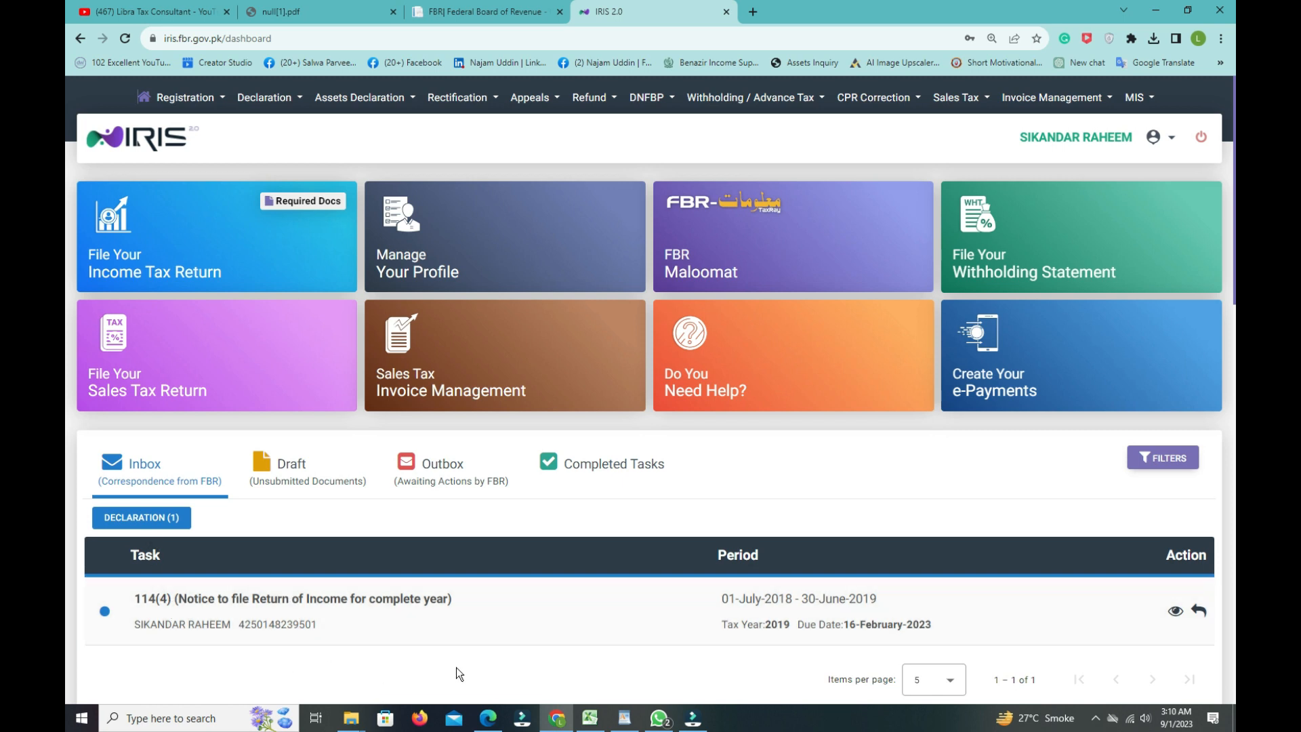
Delete the unsubmitted draft 114(1) return for tax year 2023
click(287, 471)
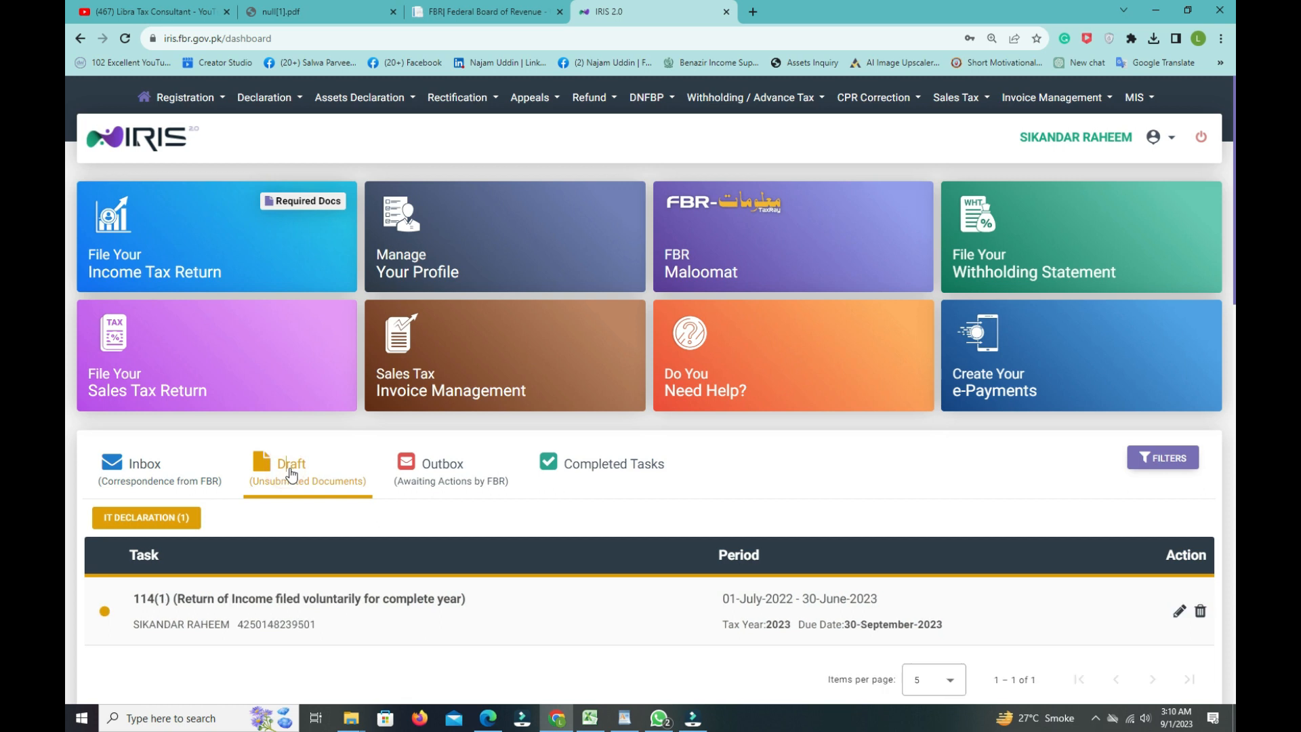
click(1201, 613)
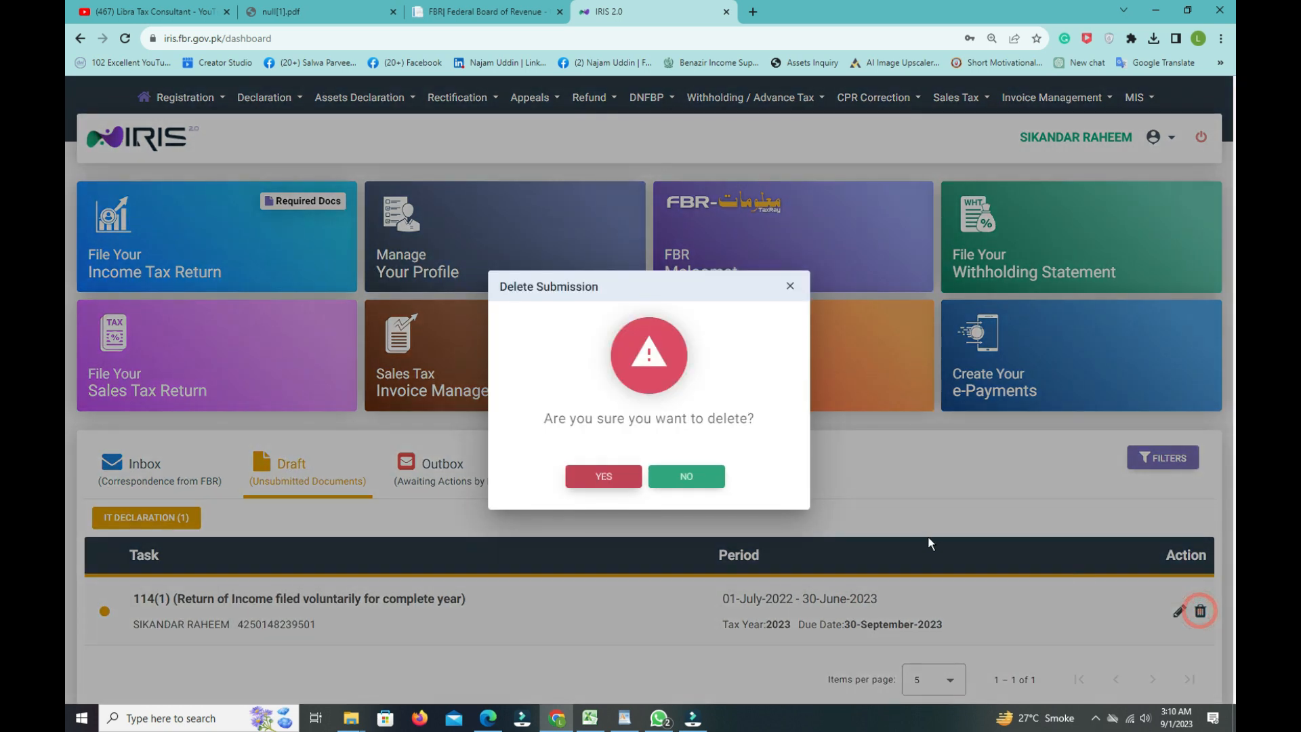
click(605, 478)
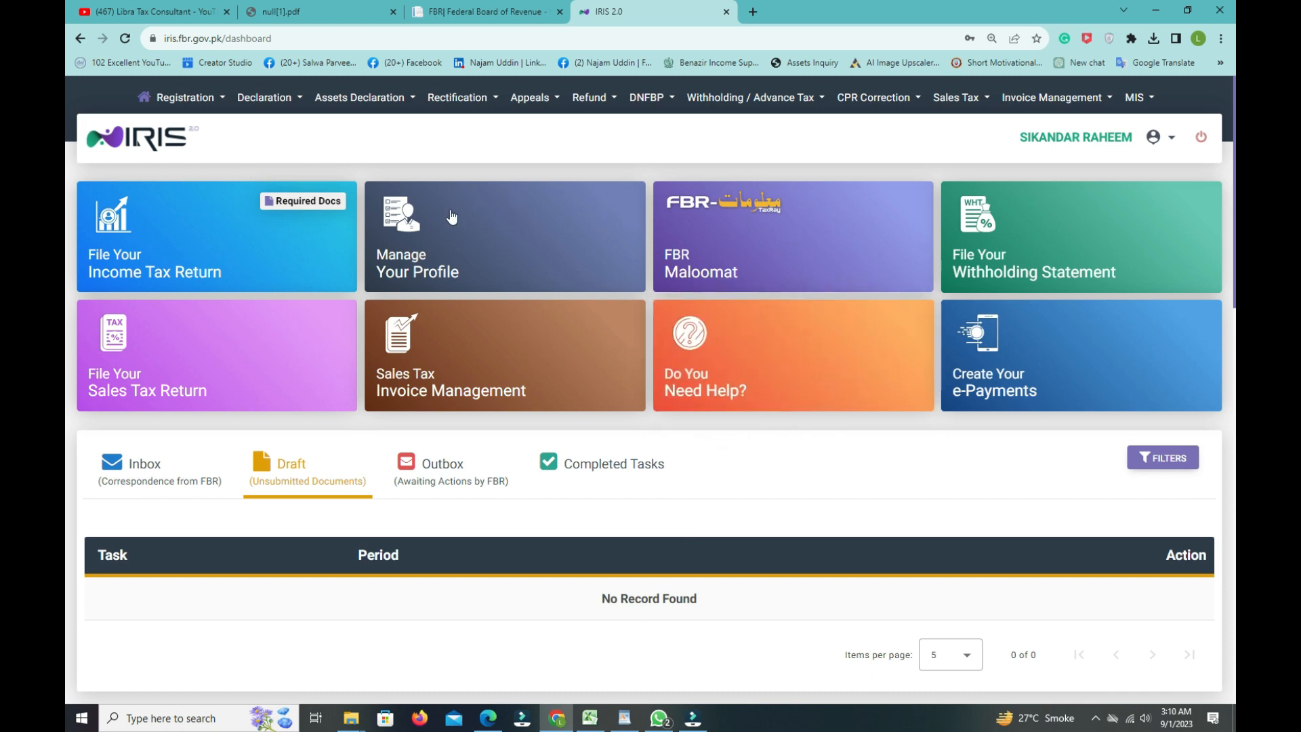
Start an original Normal Return (Ind/Aop/Coy) declaration for the tax period 01-JUL-2022 - 30-JUN-2023
click(245, 99)
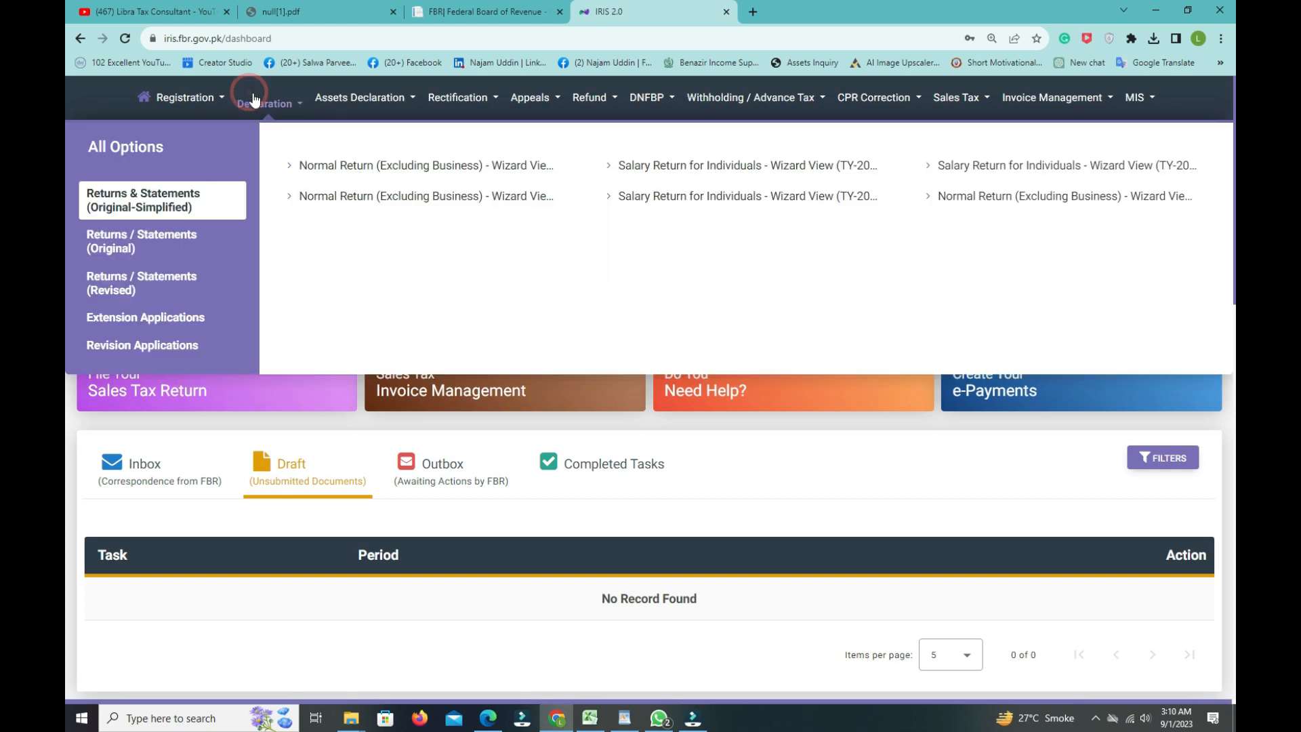
click(125, 38)
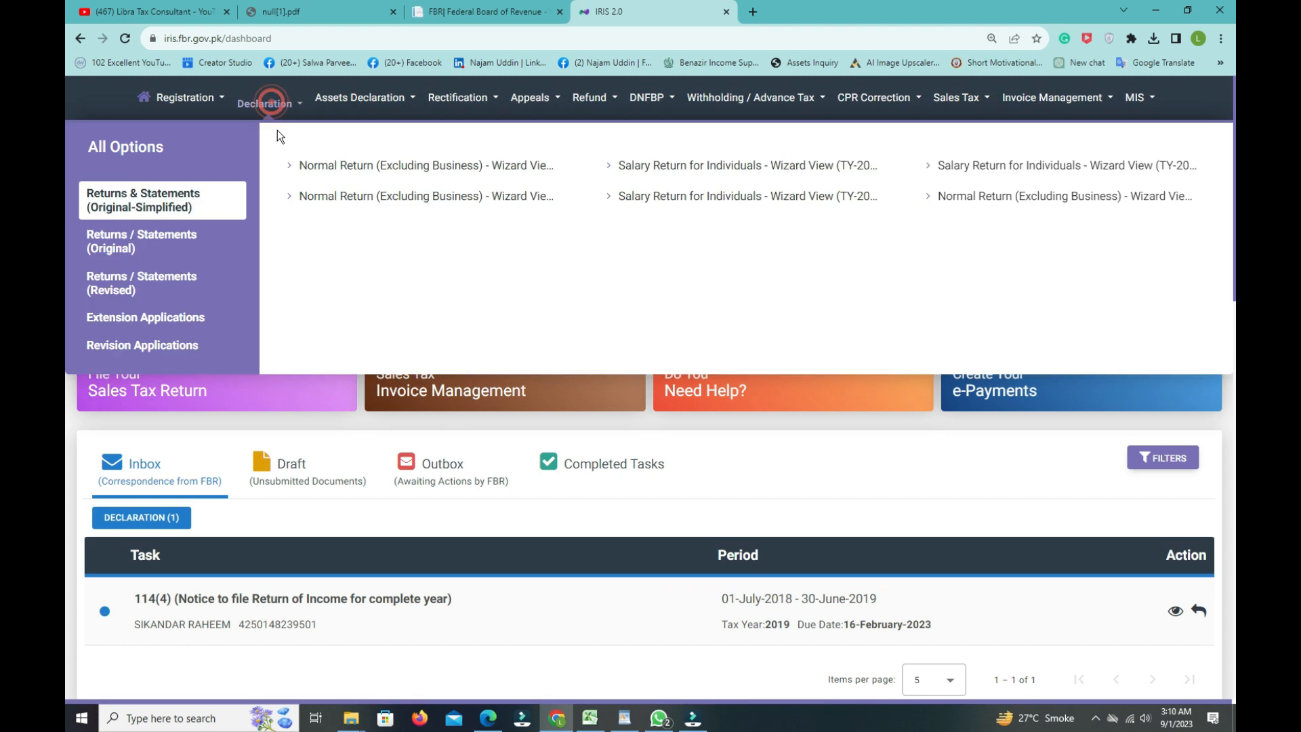
click(197, 252)
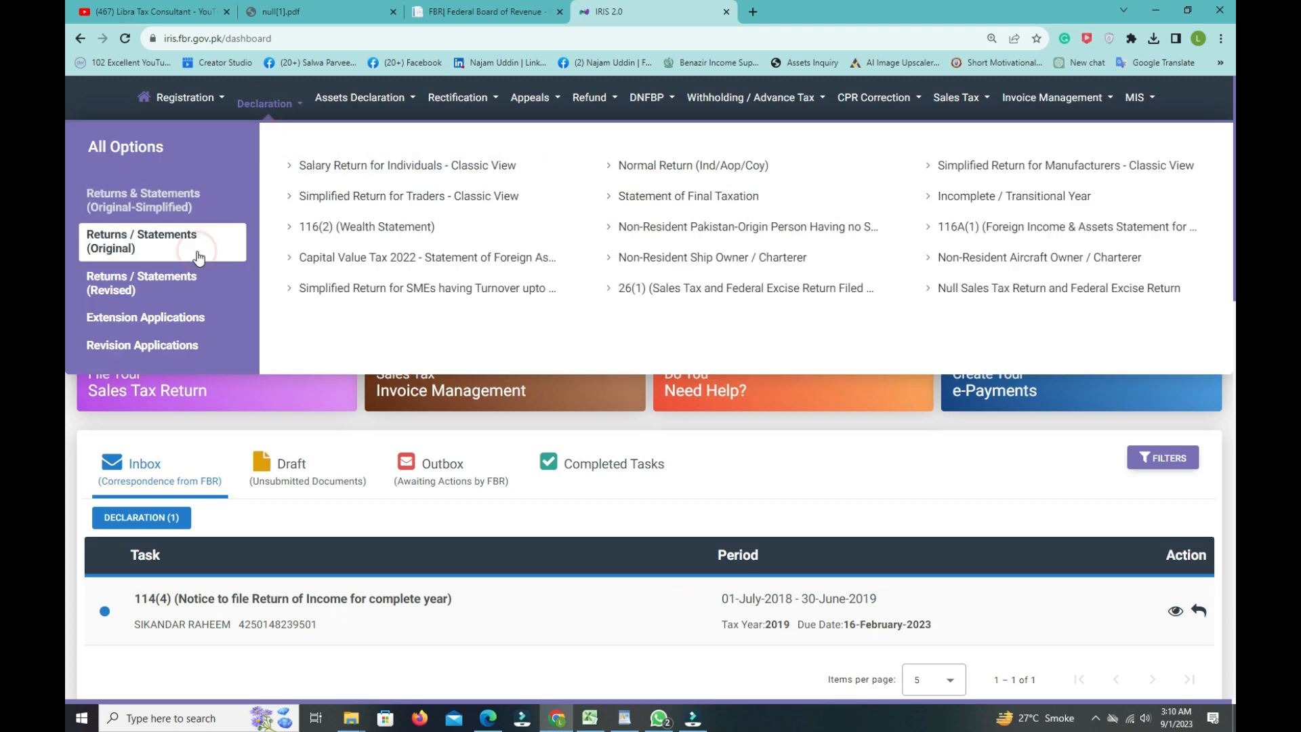
click(654, 166)
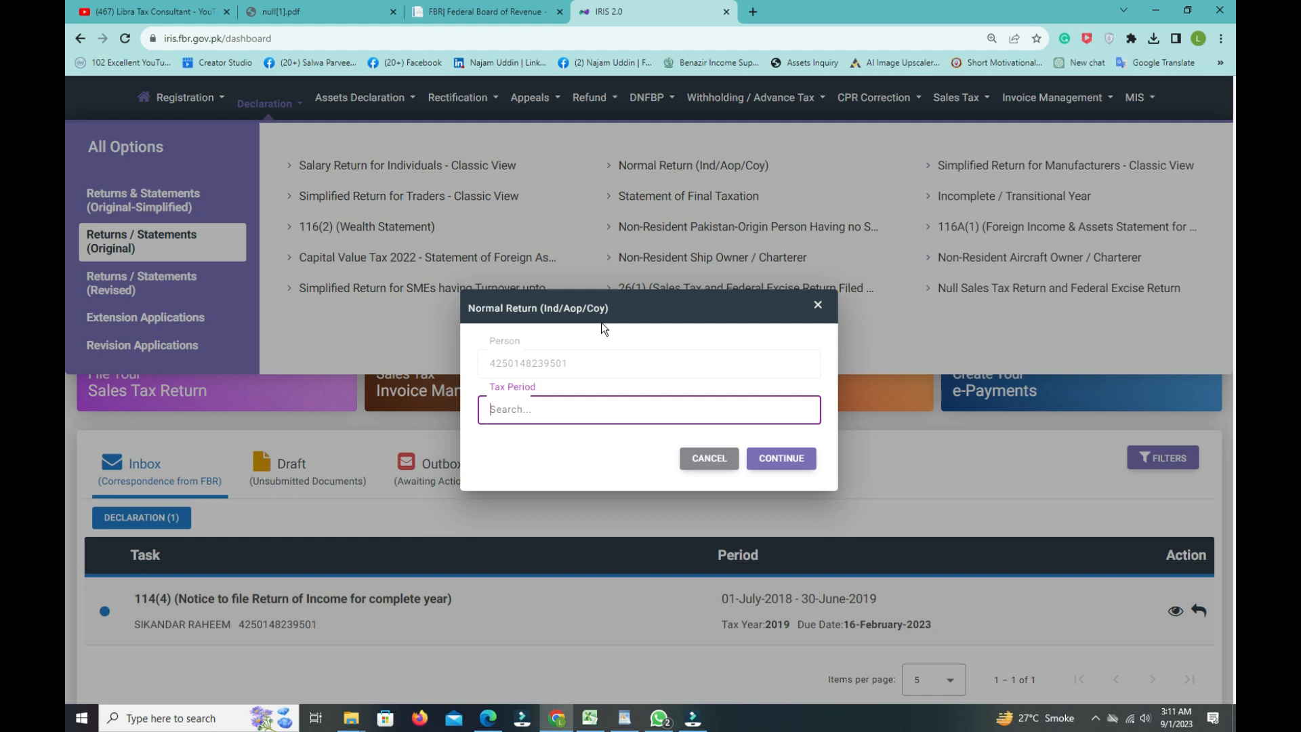
text(2023)
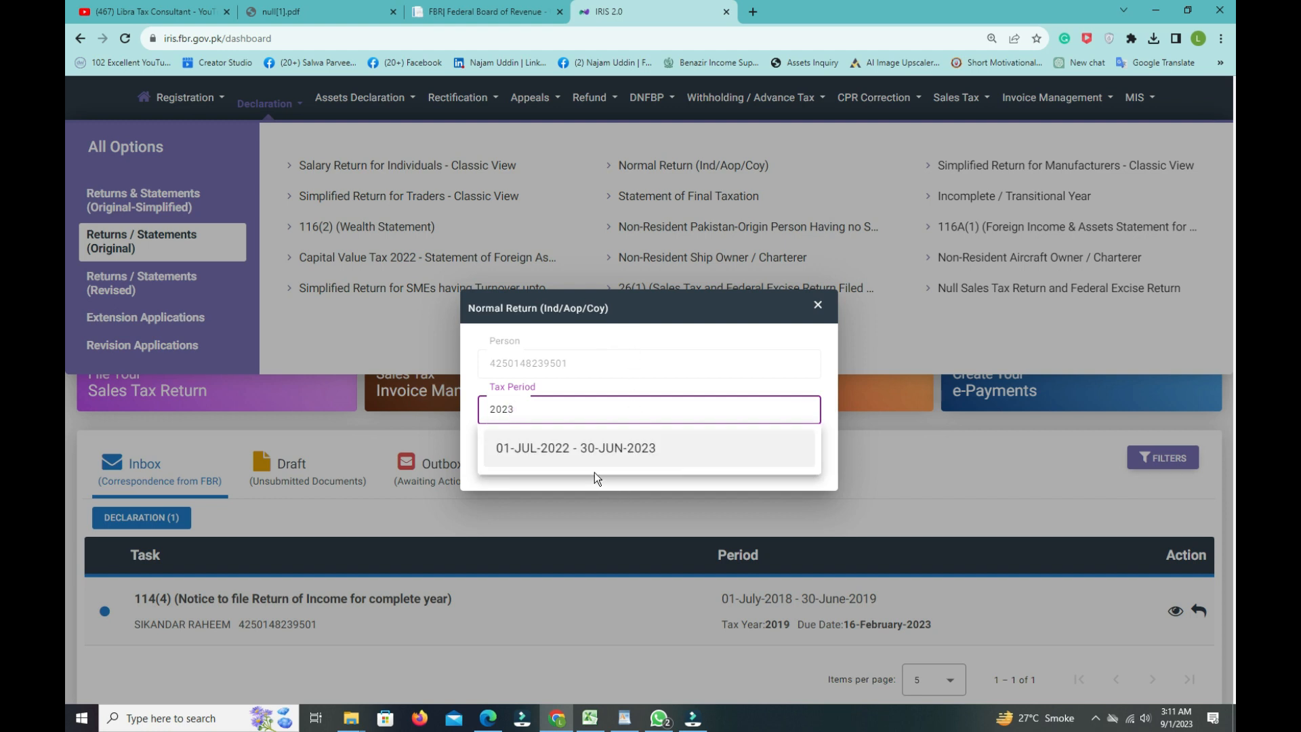
click(644, 455)
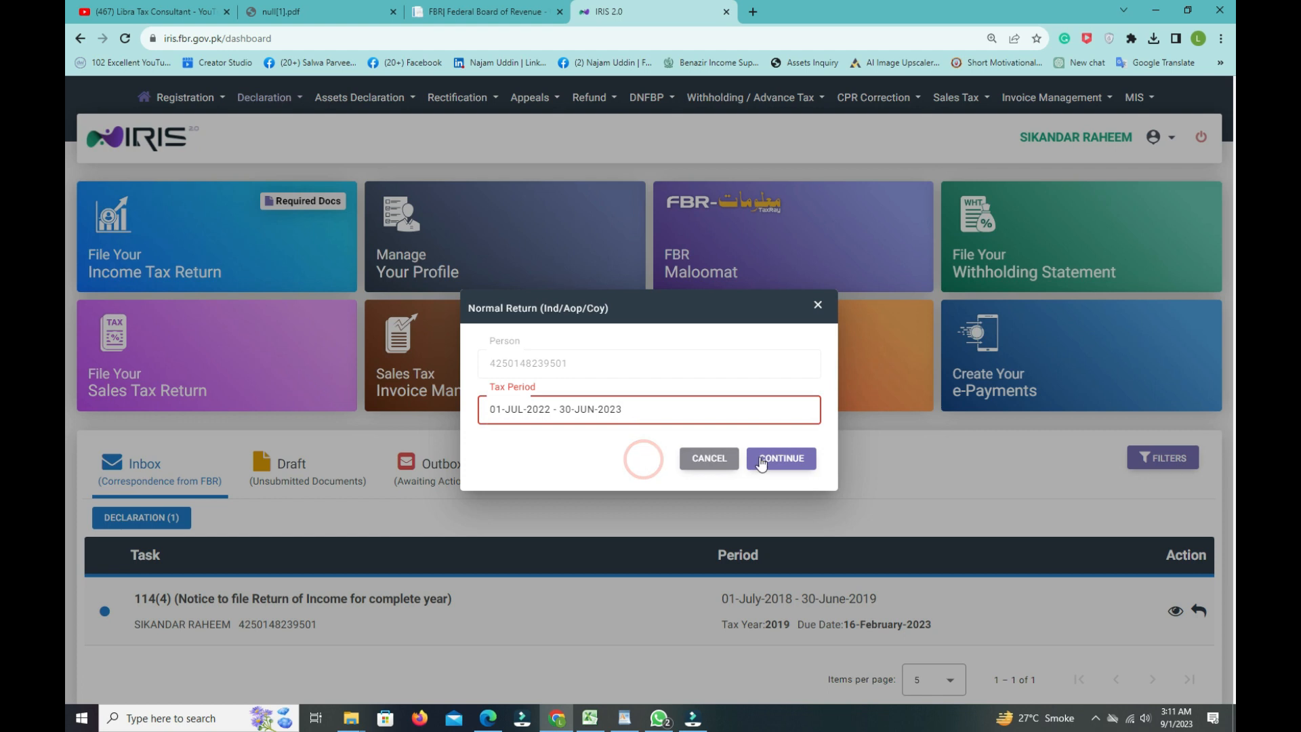
click(789, 460)
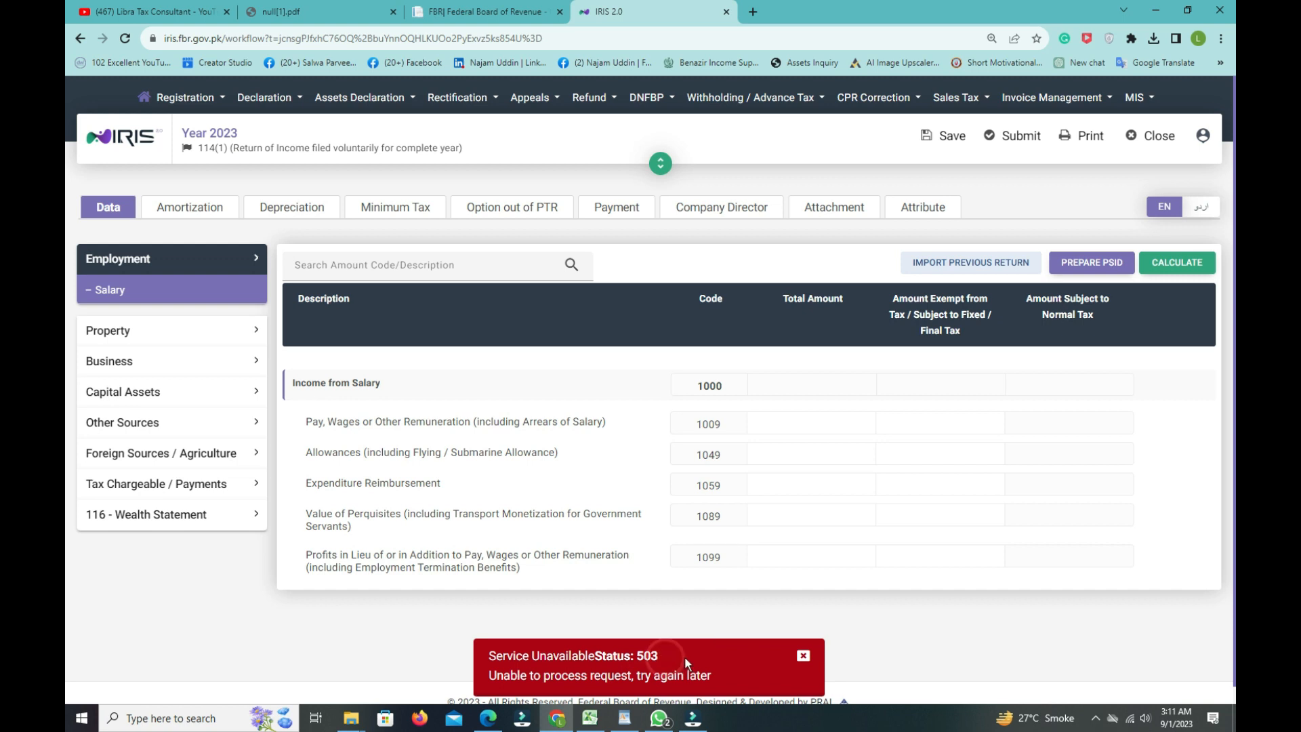
Open the return's Salary section and copy the salary amount 911,183 from the tax deduction certificate
click(1028, 608)
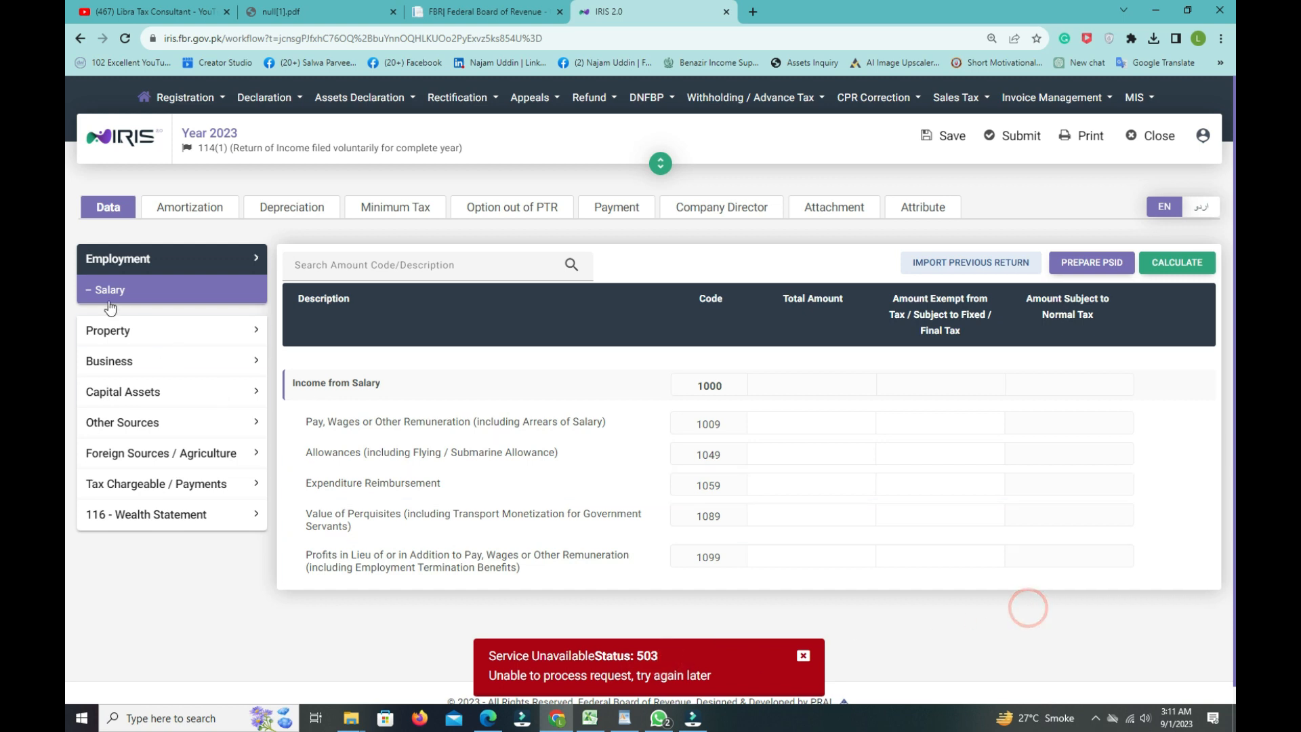
click(144, 294)
click(843, 384)
click(315, 12)
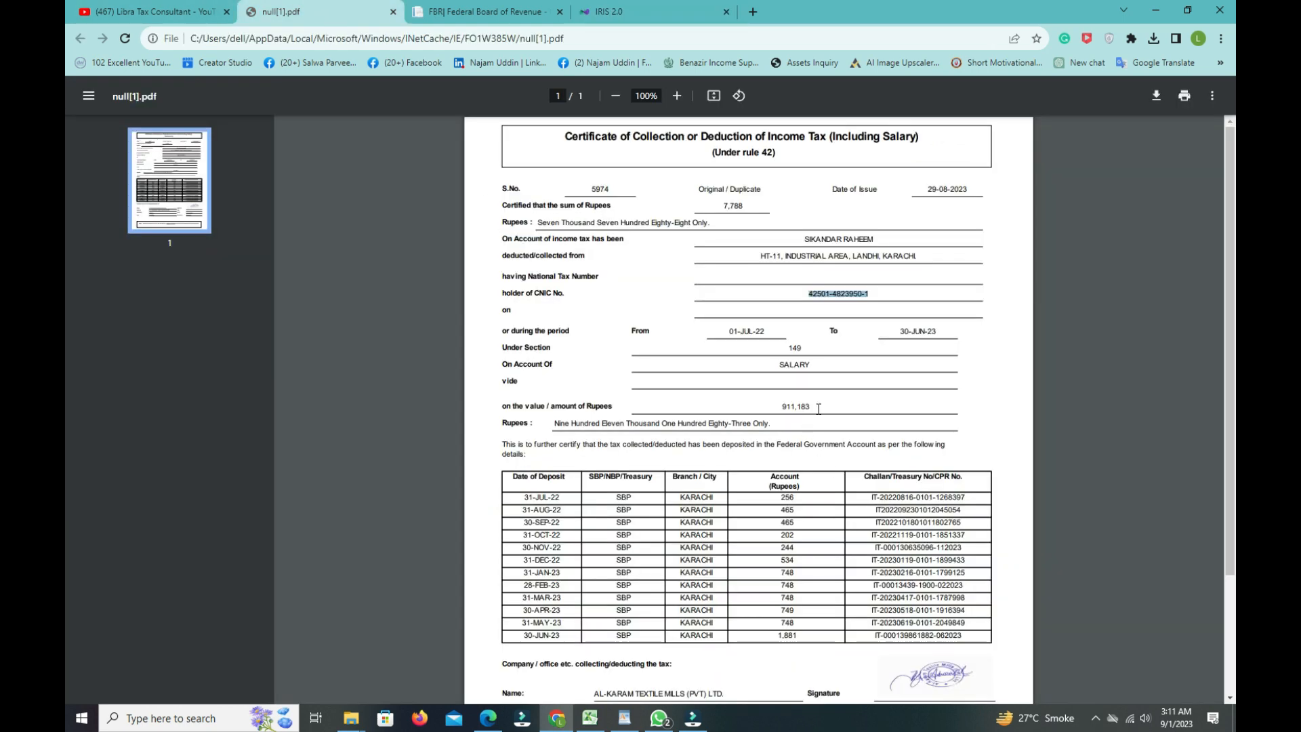
drag(817, 407, 781, 407)
key(ctrl+c)
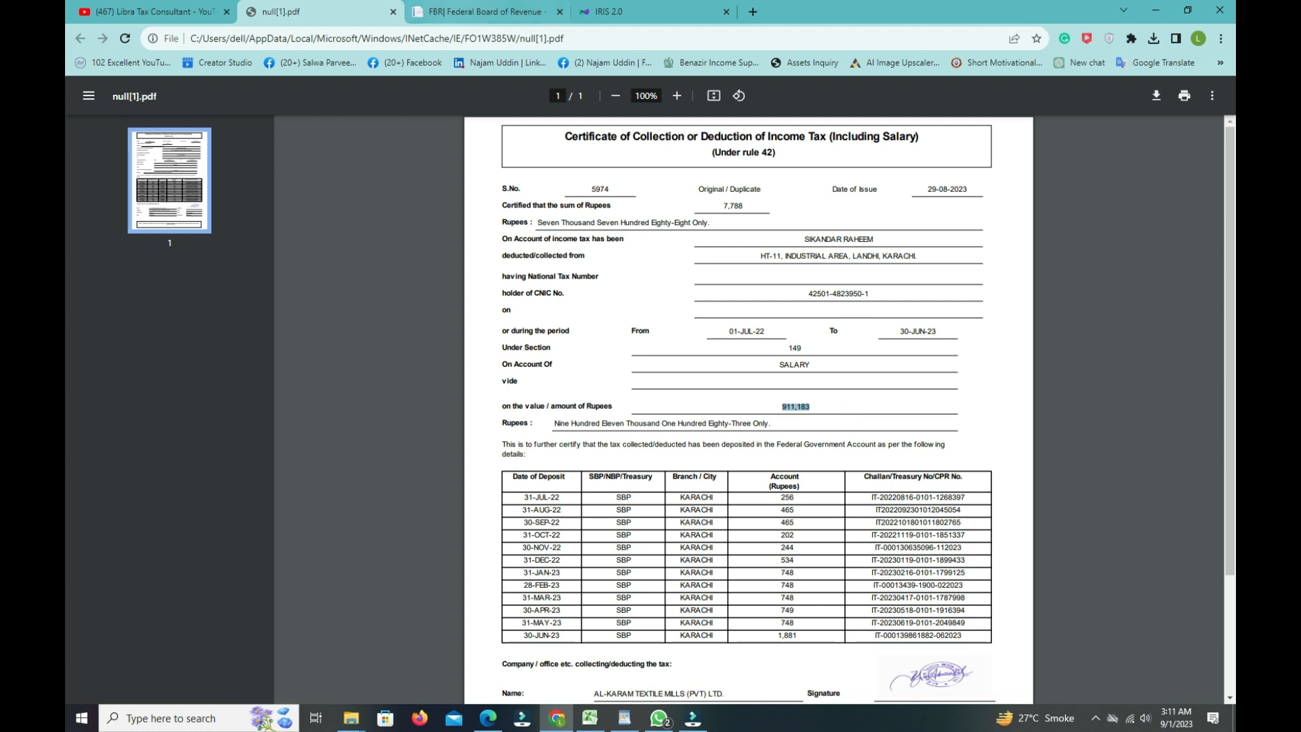
Go back to the 2023 return in IRIS and try to import the previous return
click(471, 14)
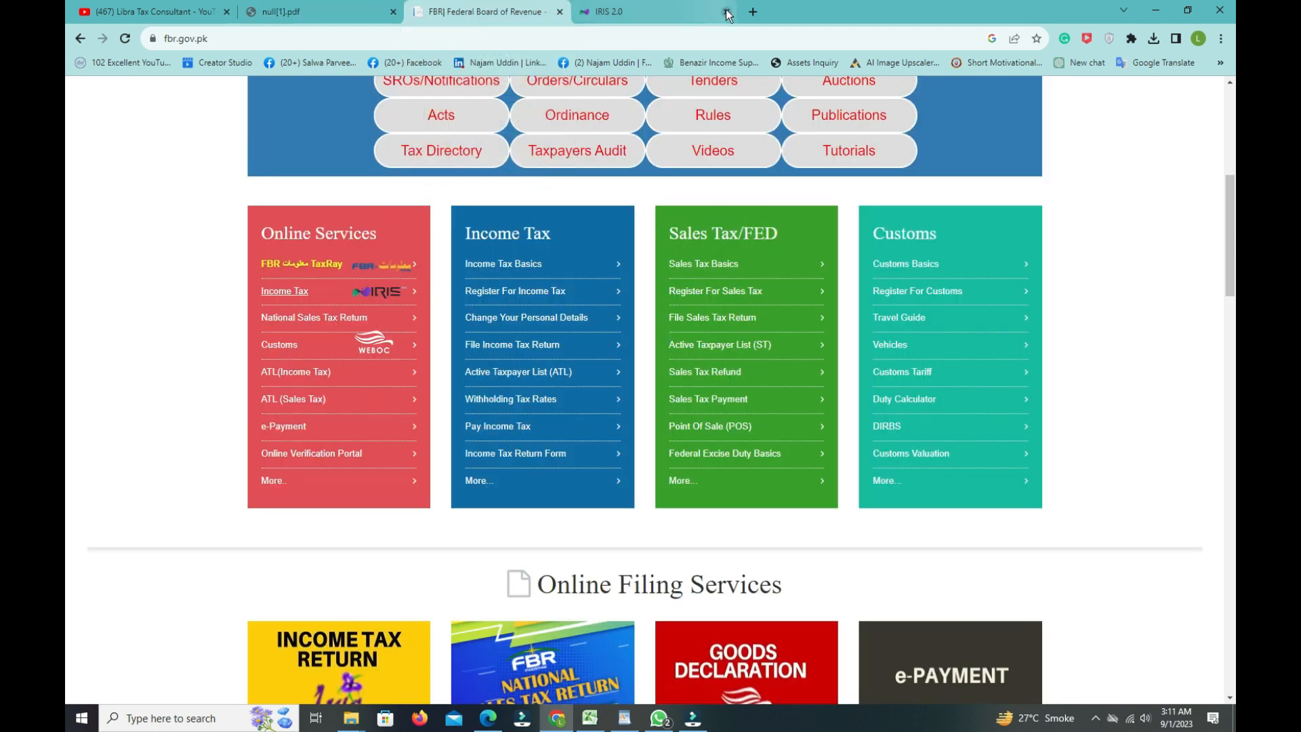
click(650, 12)
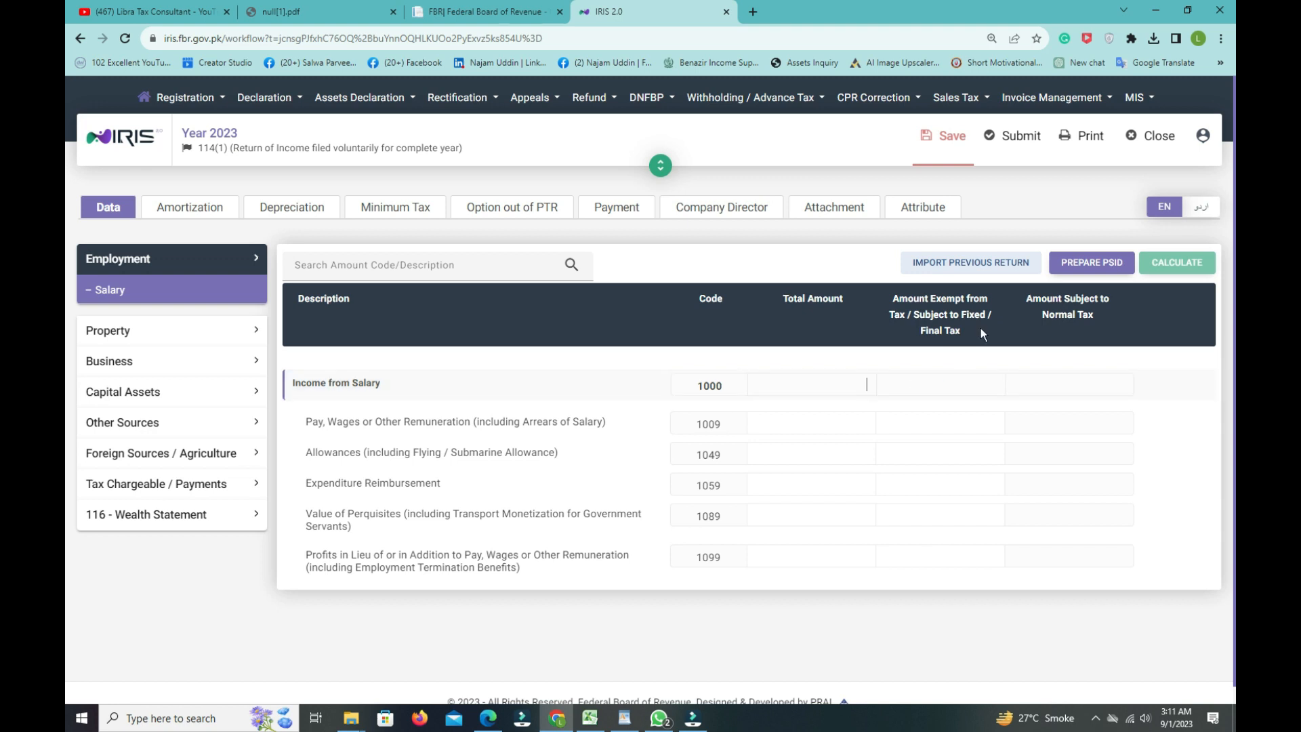
click(974, 271)
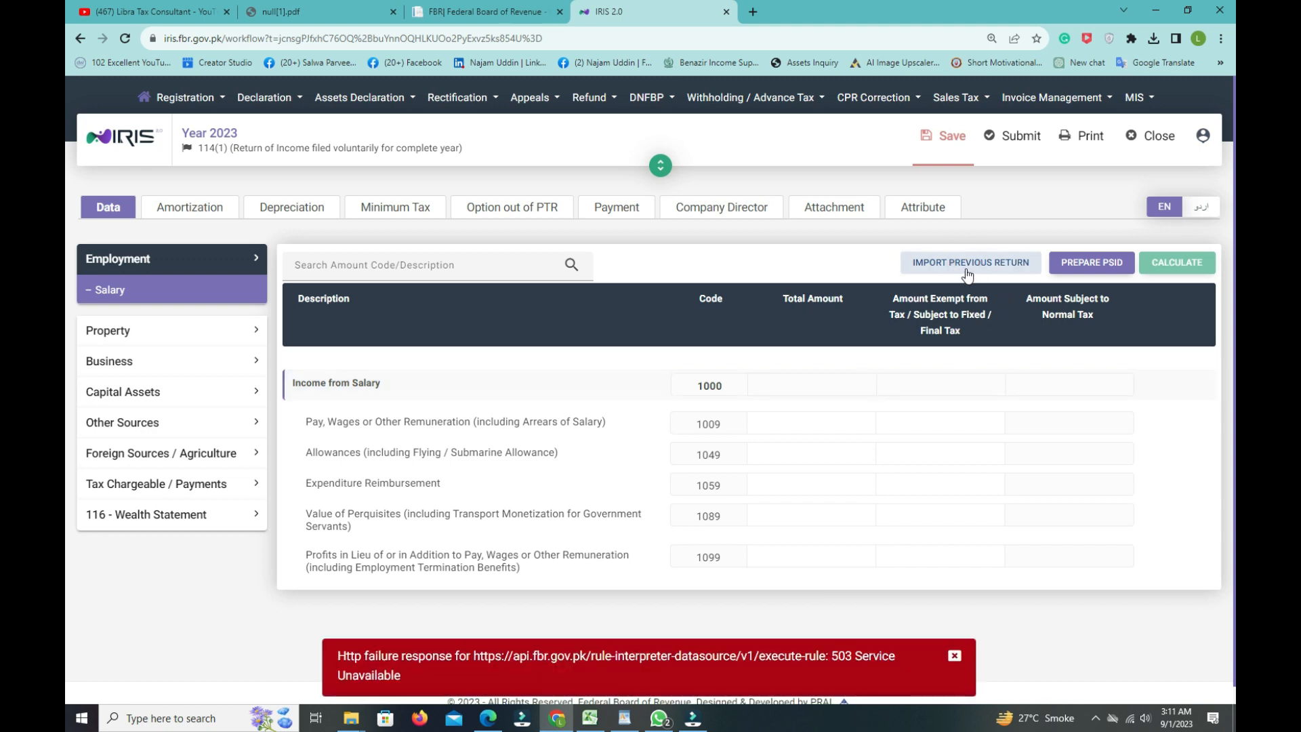
Enter 911,183 as the total amount for Pay, Wages or Other Remuneration (code 1009) and calculate the return
click(796, 385)
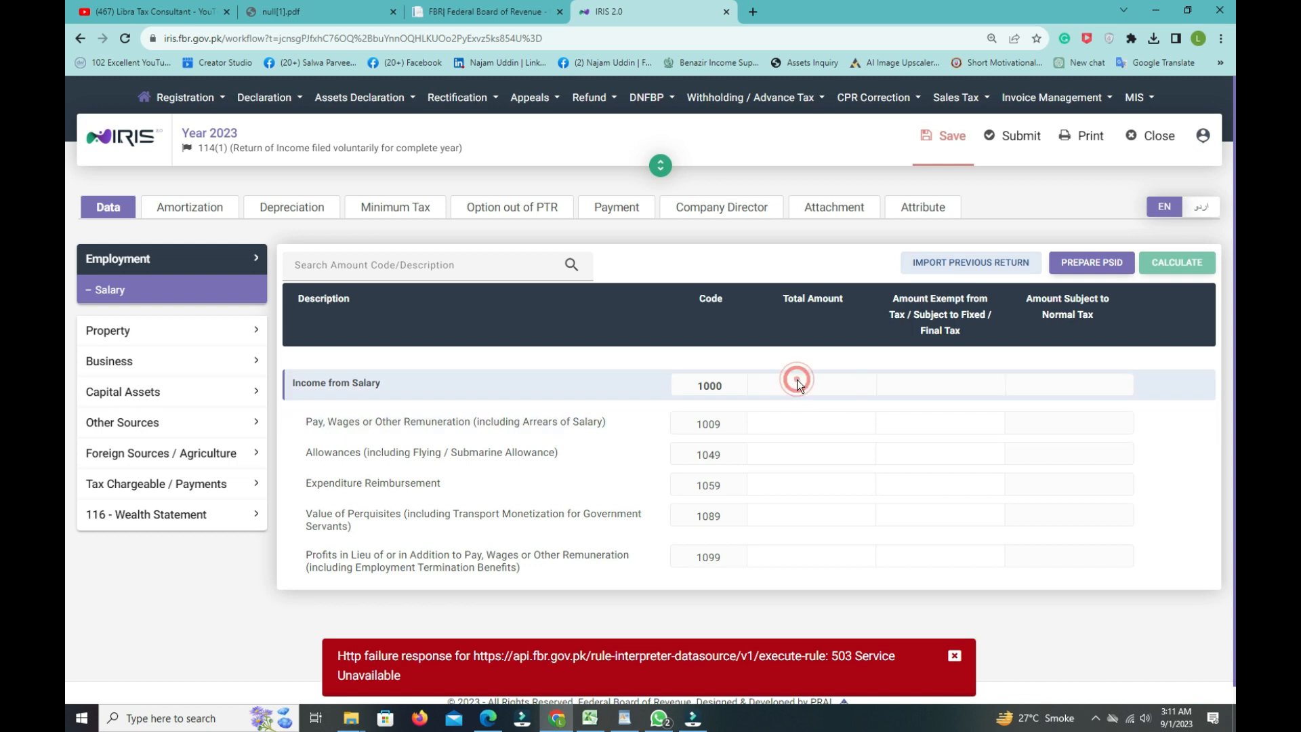
click(808, 415)
key(ctrl+v)
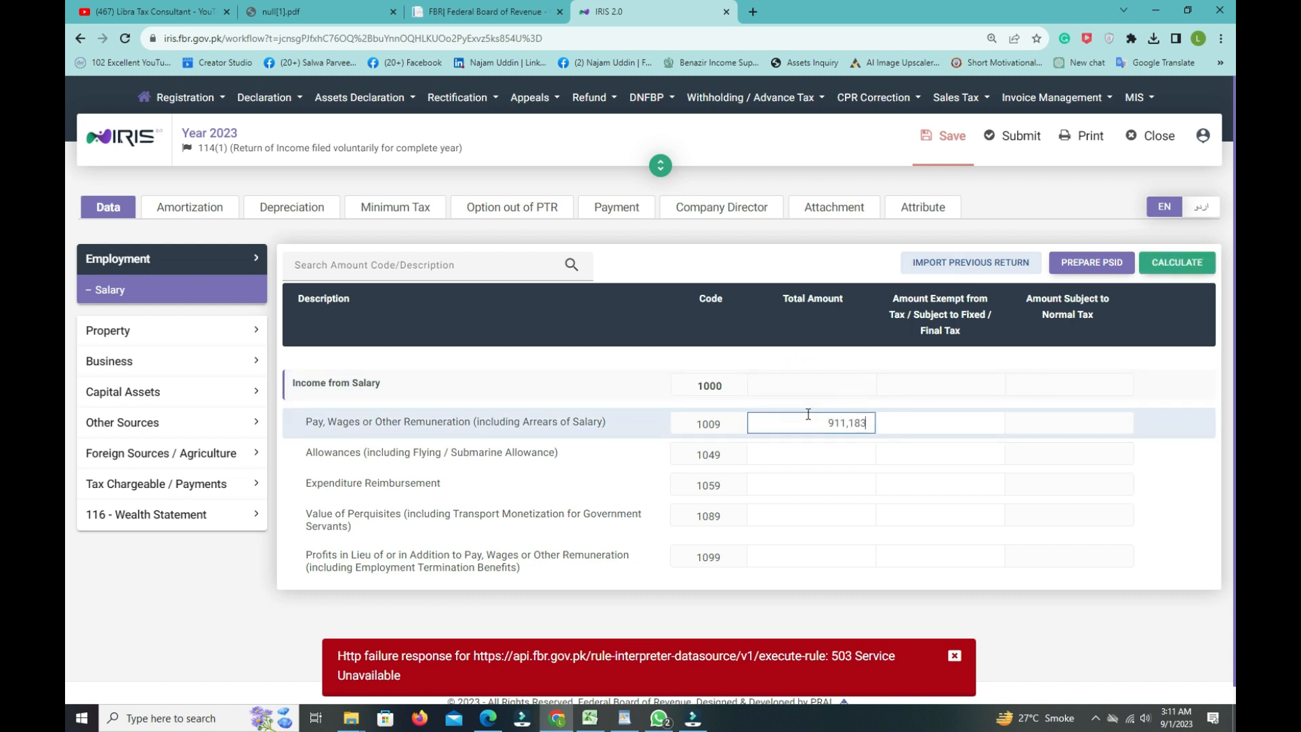
click(1169, 263)
click(1170, 263)
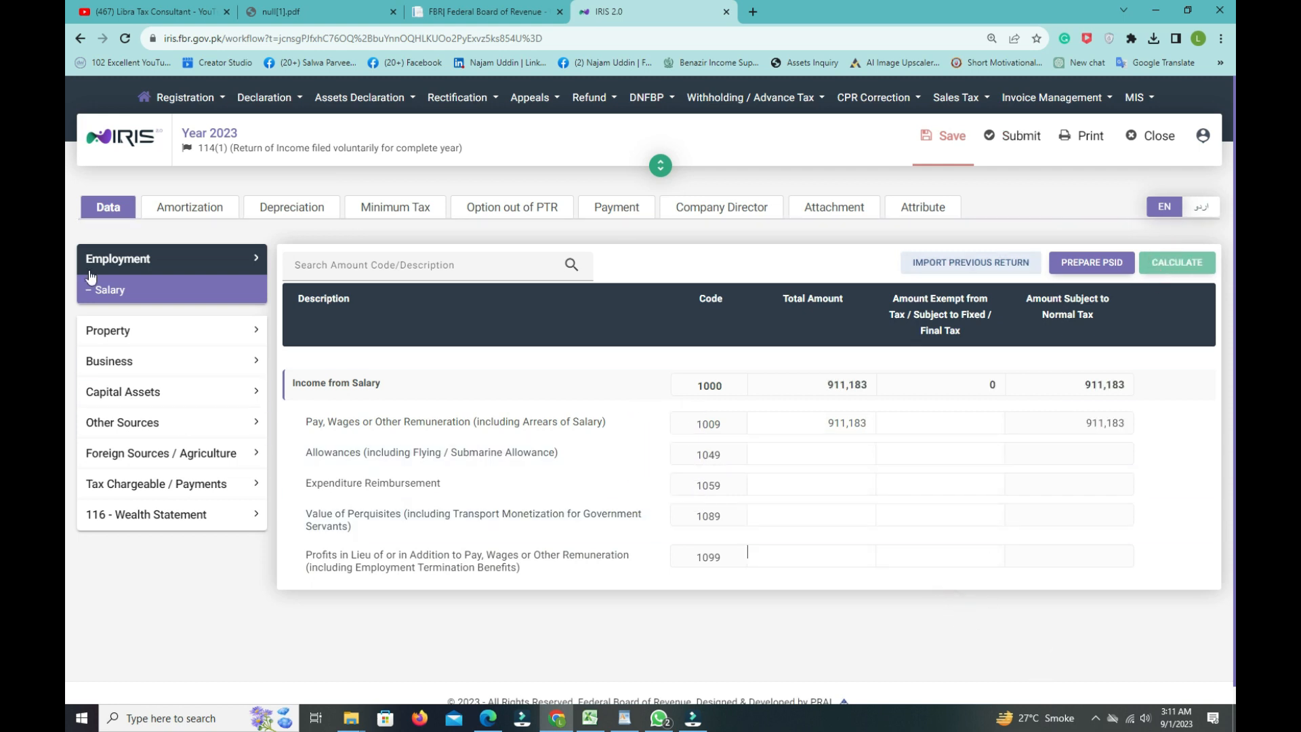
click(125, 268)
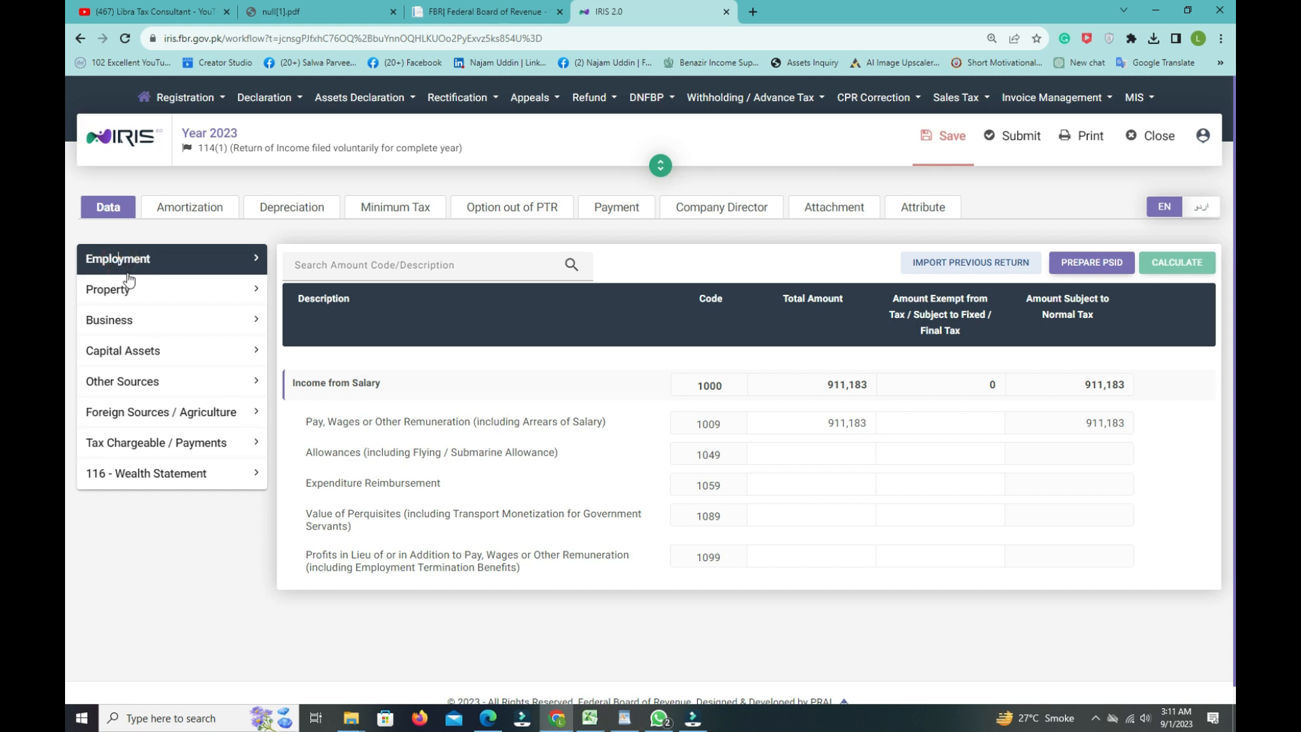
click(125, 265)
click(138, 291)
click(118, 259)
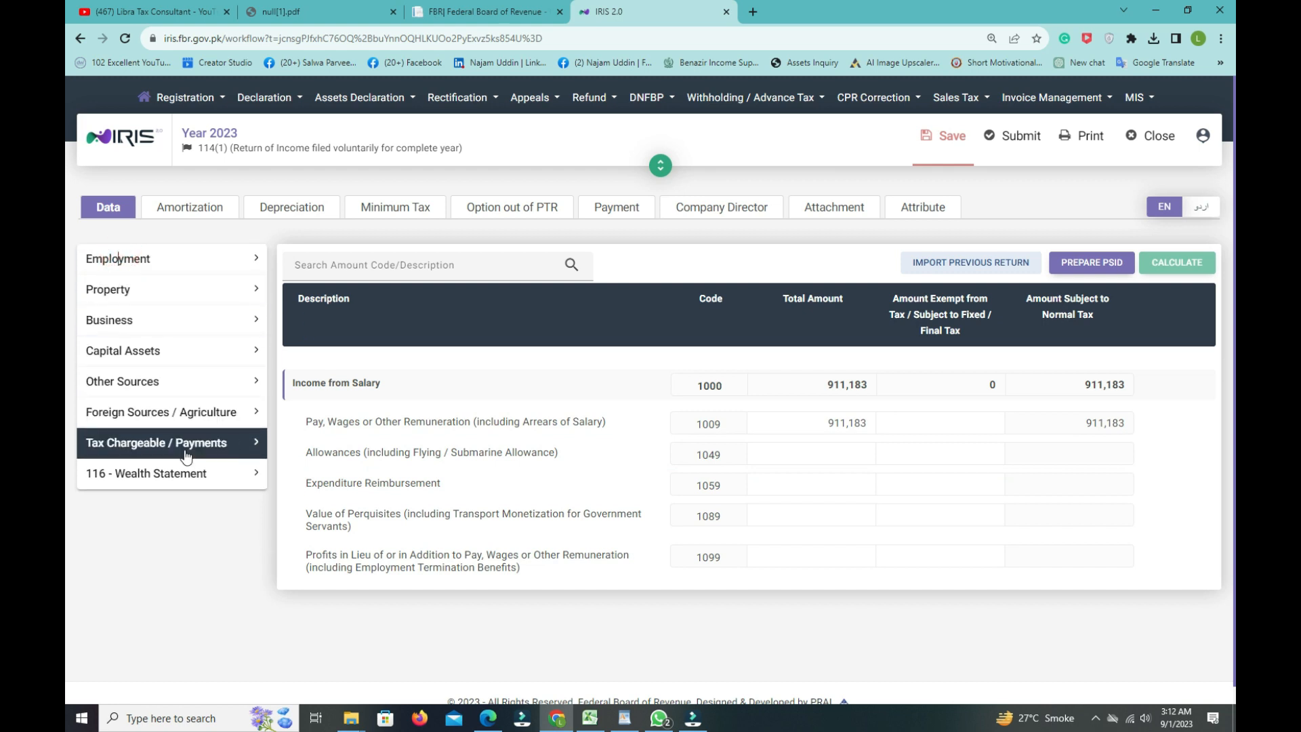
Examine the tax chargeable, withholding income tax and admitted income tax in the Computations of Tax Chargeable / Payments
click(186, 456)
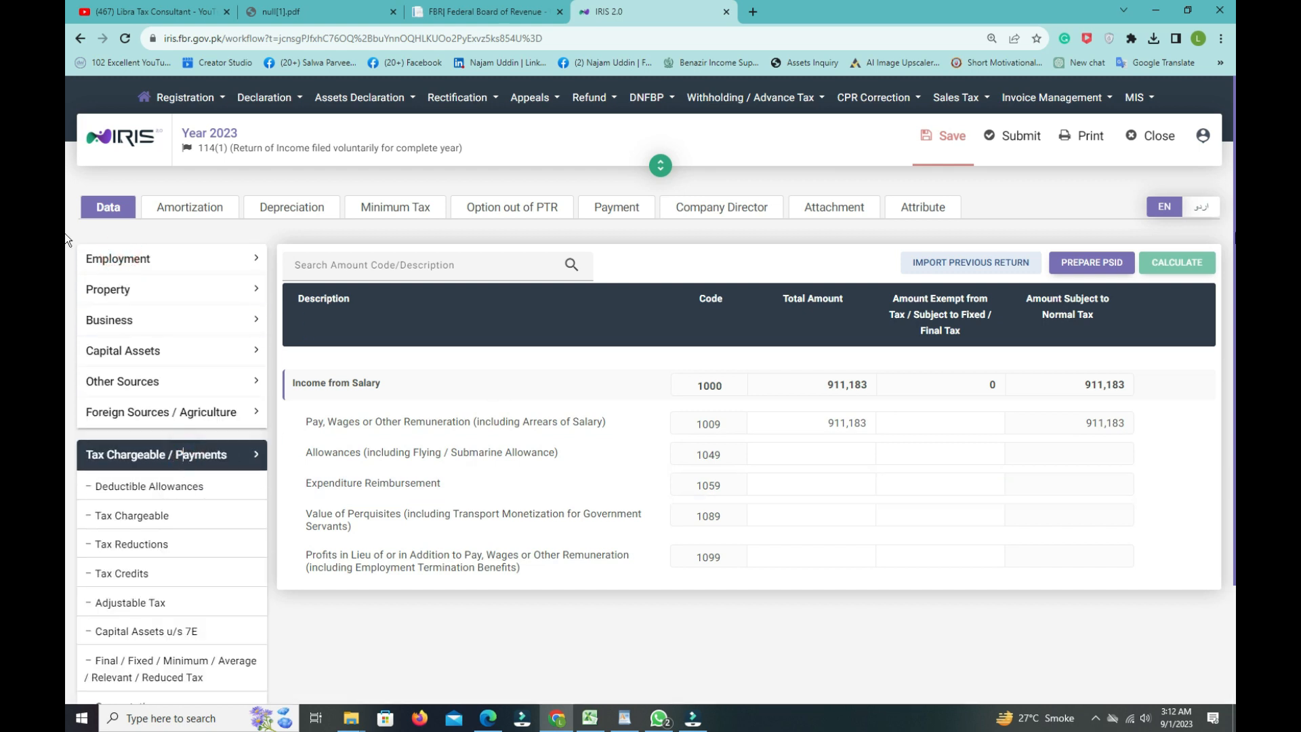
scroll(66, 190, down, 2)
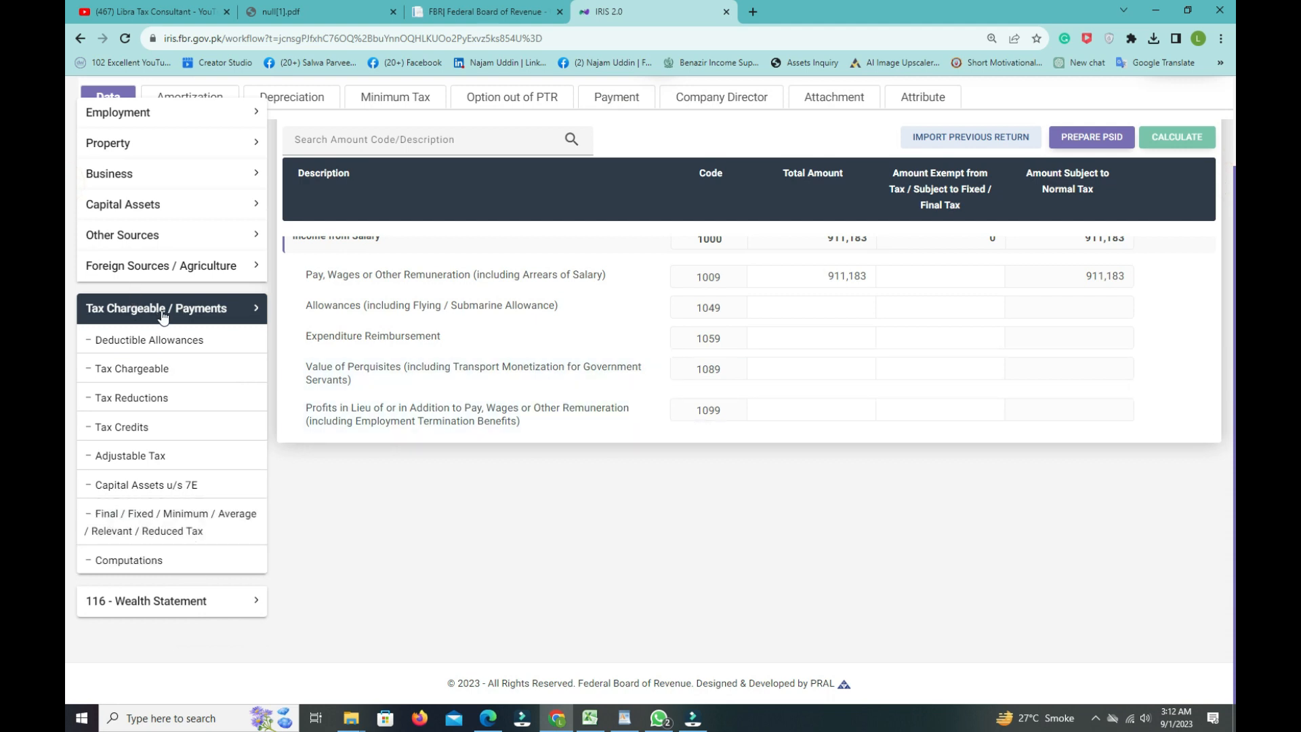
click(185, 565)
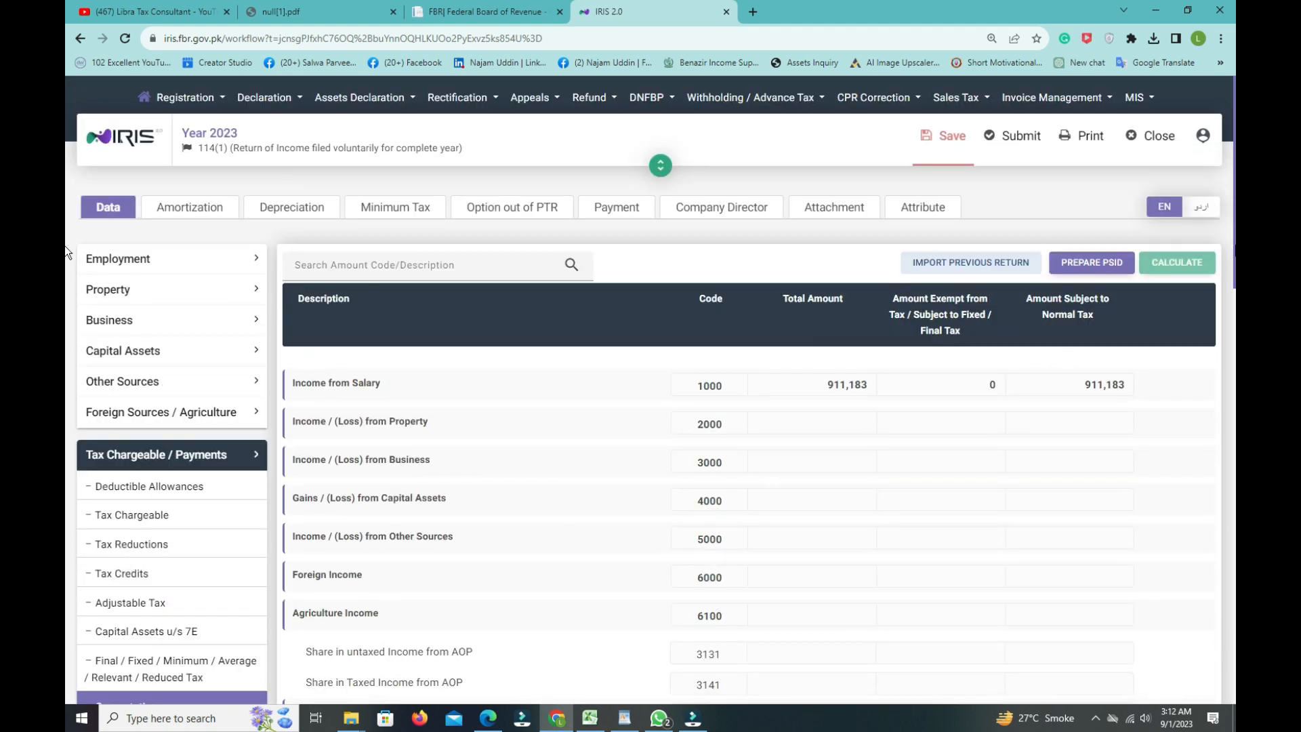
scroll(64, 268, down, 4)
scroll(1225, 264, up, 2)
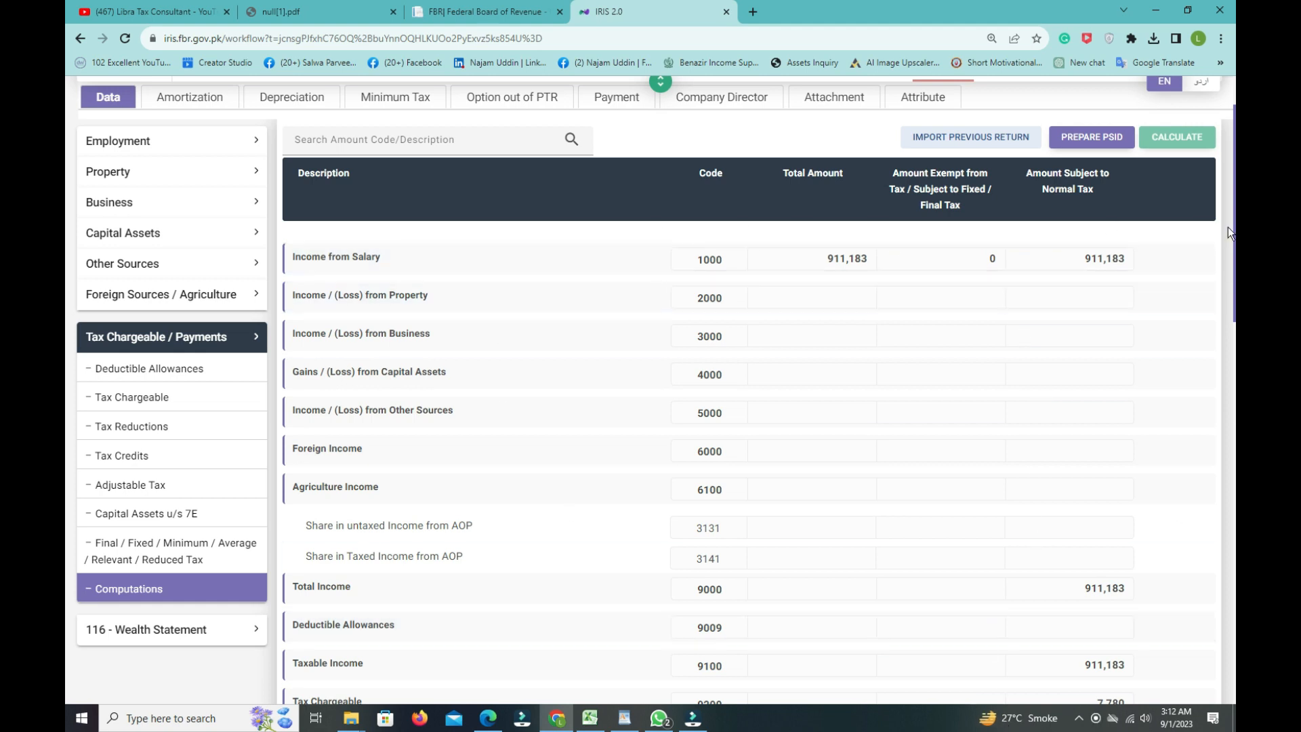
scroll(67, 256, down, 1)
scroll(65, 291, down, 3)
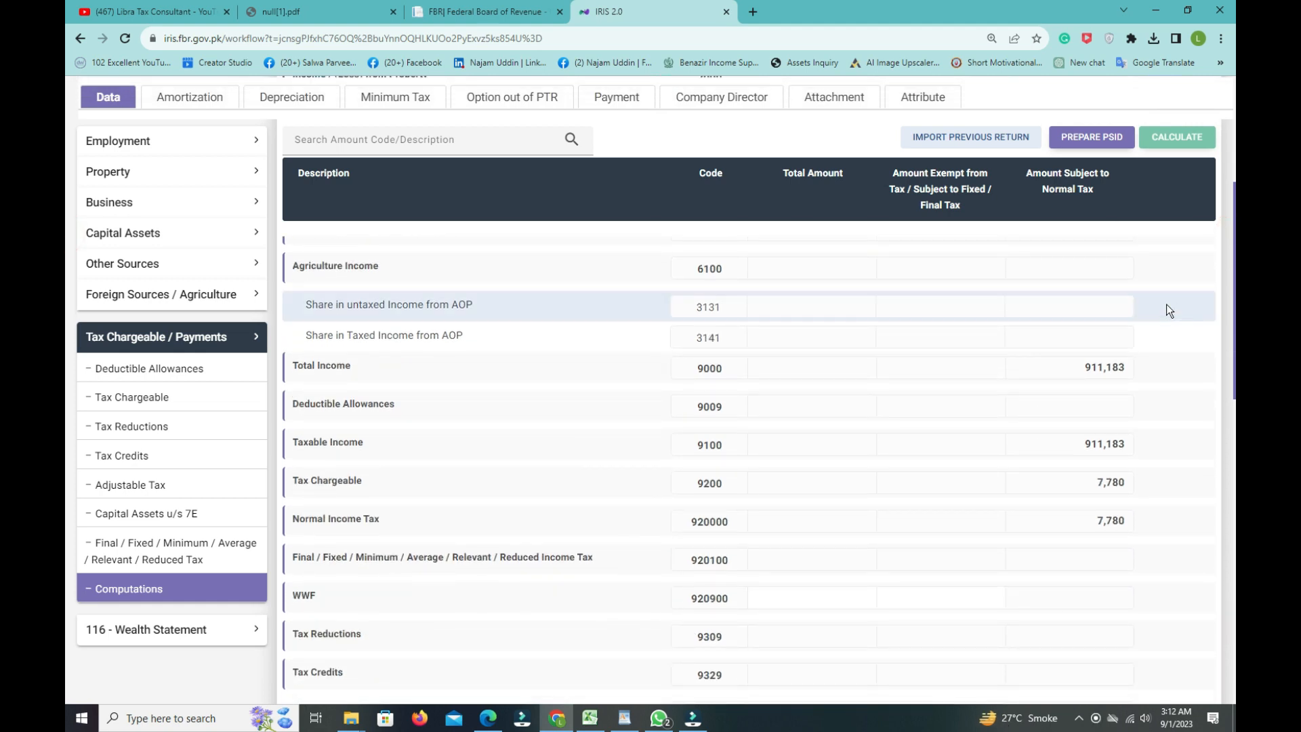
double_click(1105, 482)
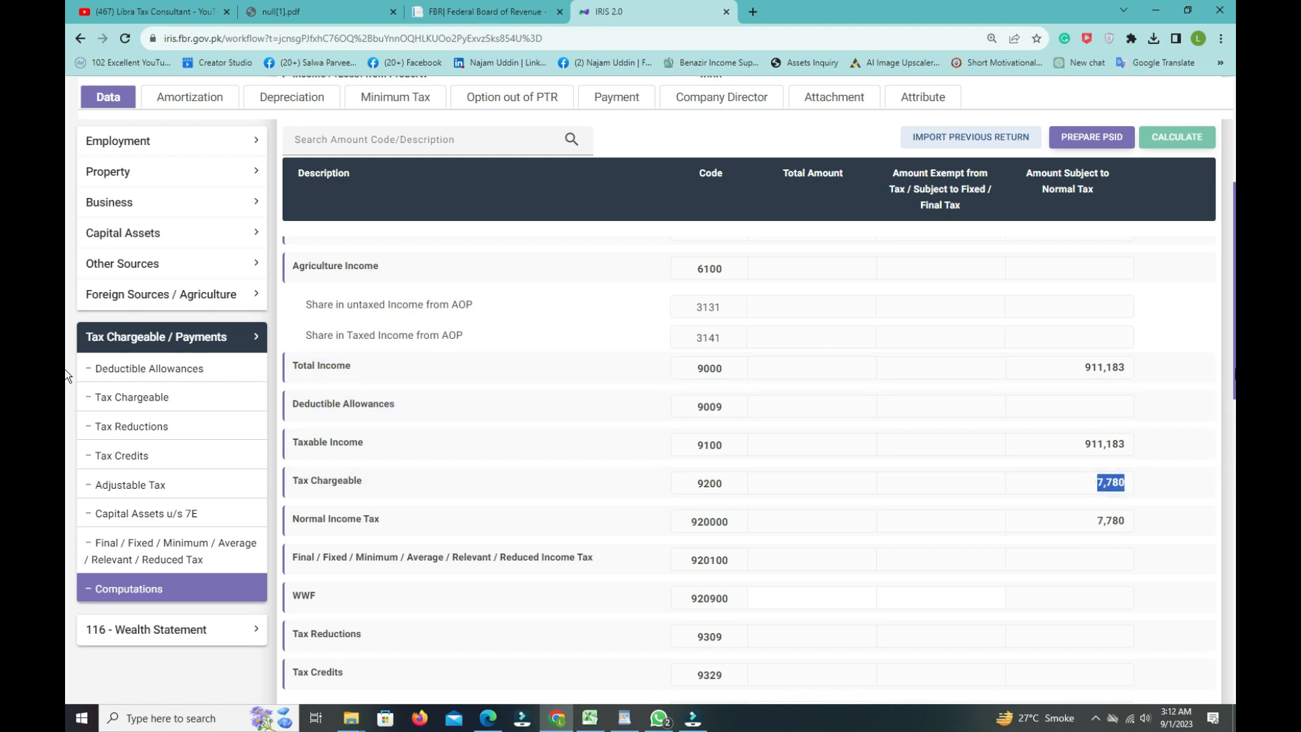
scroll(65, 374, down, 14)
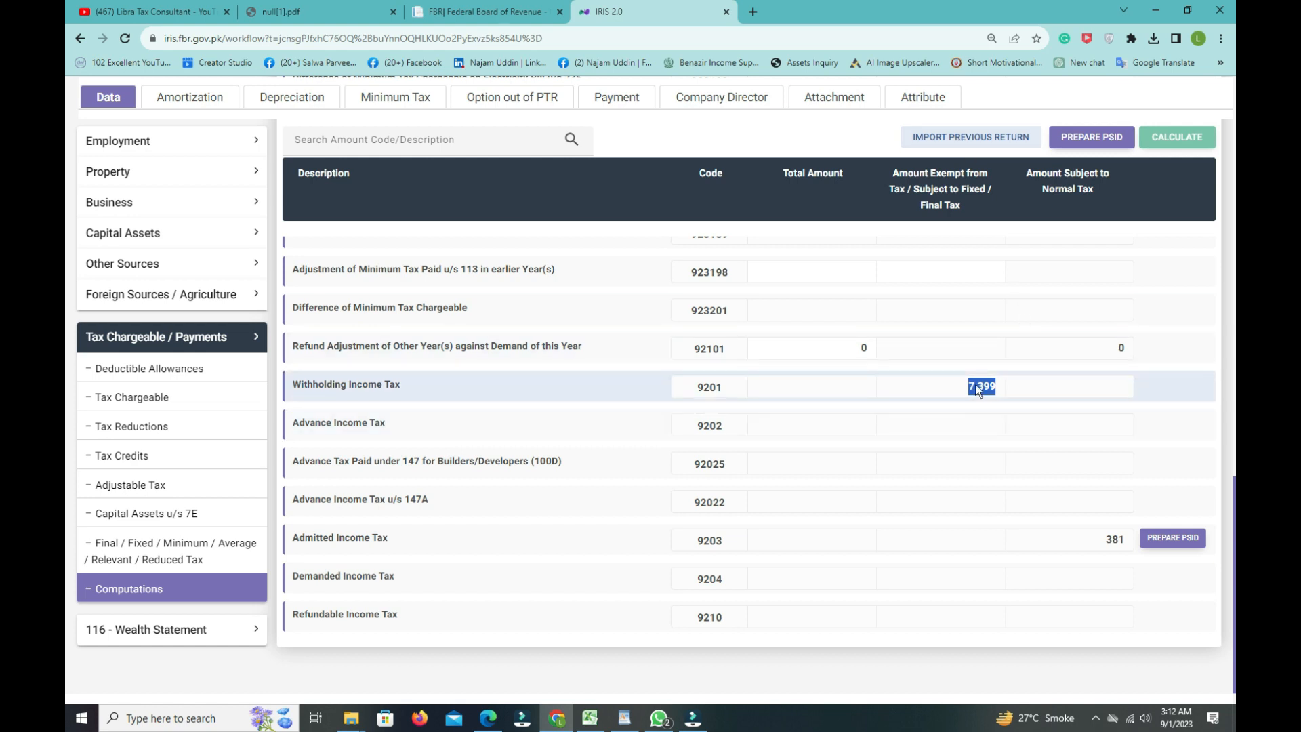
click(1117, 542)
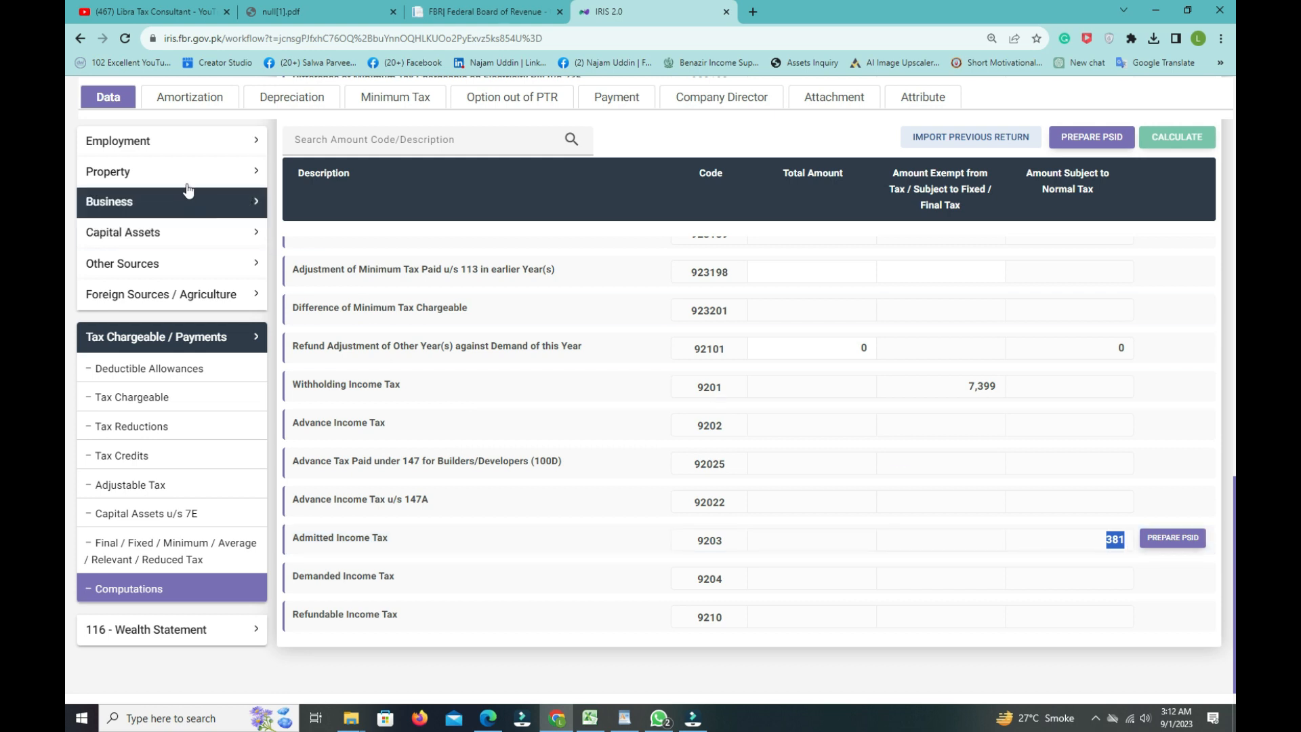
Clear the prefilled receipts and tax deducted amounts for Salary of Employees u/s 149 under Adjustable Tax, and recalculate
click(212, 485)
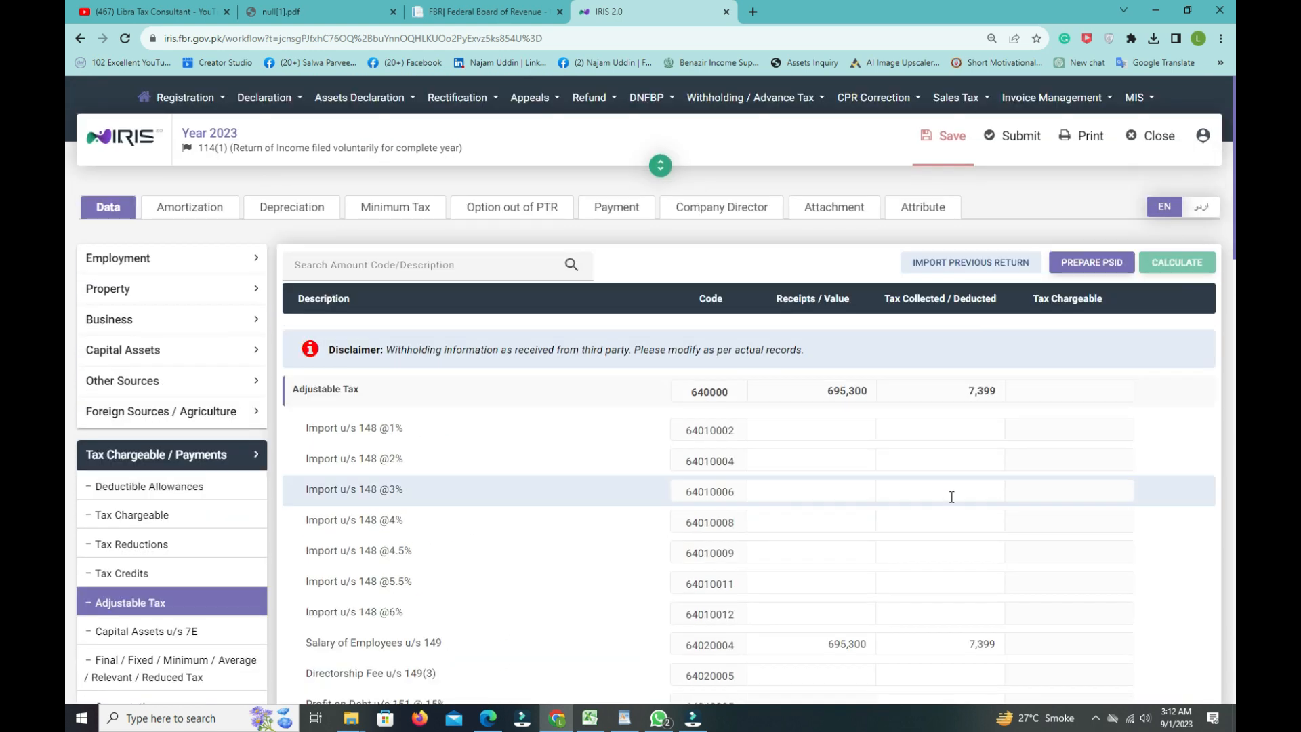
click(827, 645)
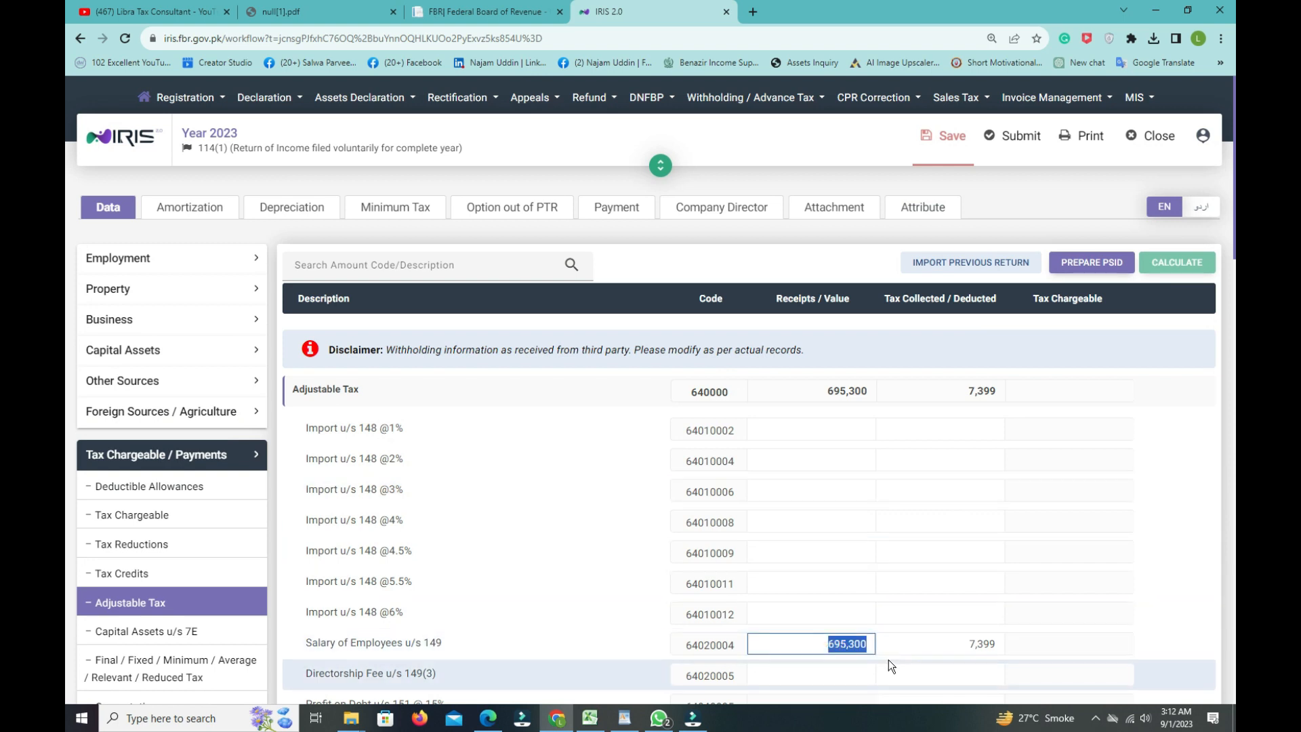
key(BackSpace)
click(955, 645)
key(BackSpace)
click(1167, 264)
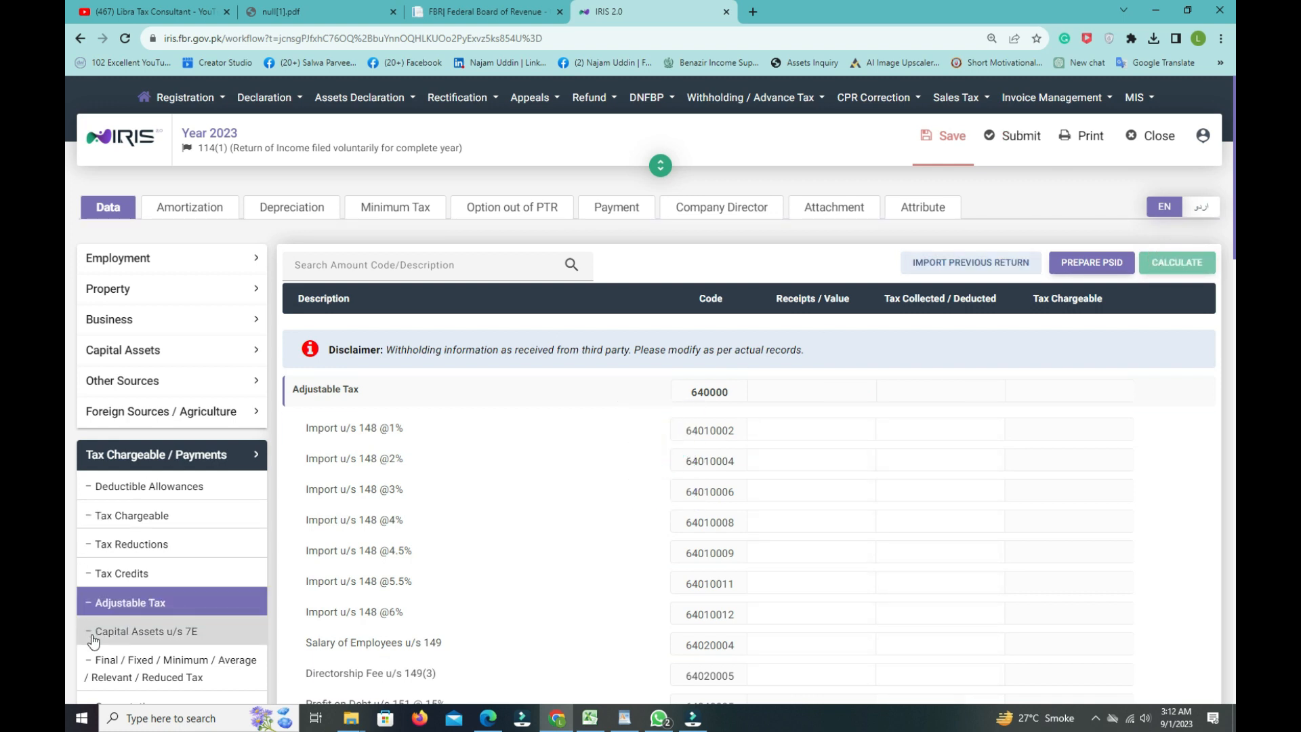
Check the recalculated admitted income tax in Computations and try to prepare a PSID for it
scroll(67, 235, down, 4)
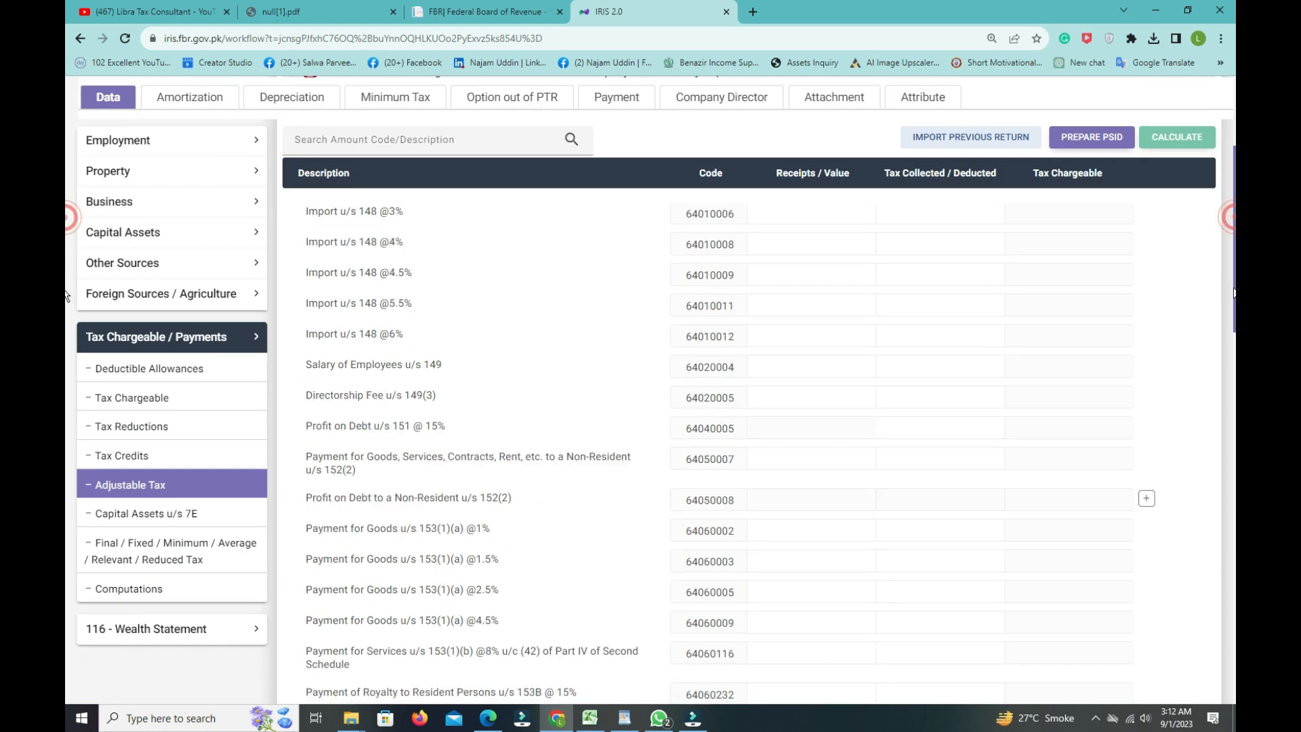
click(199, 592)
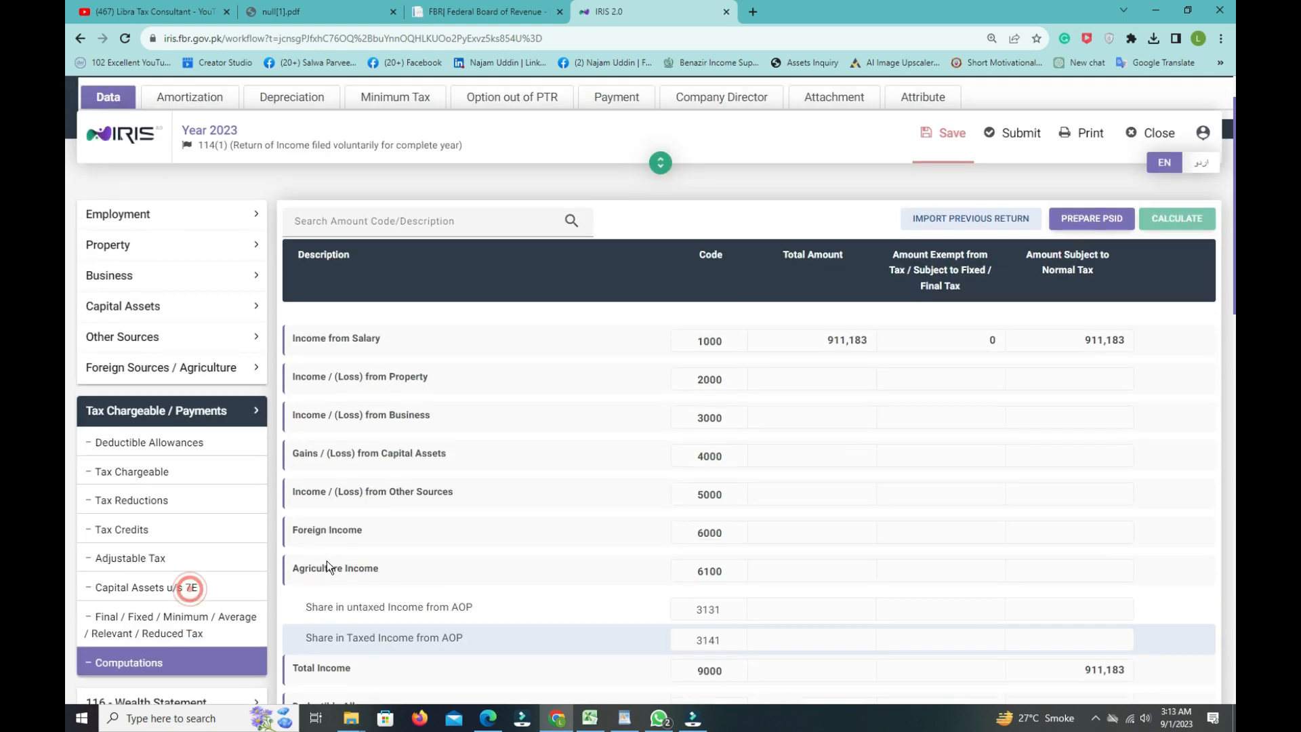
scroll(63, 203, down, 4)
scroll(63, 257, down, 15)
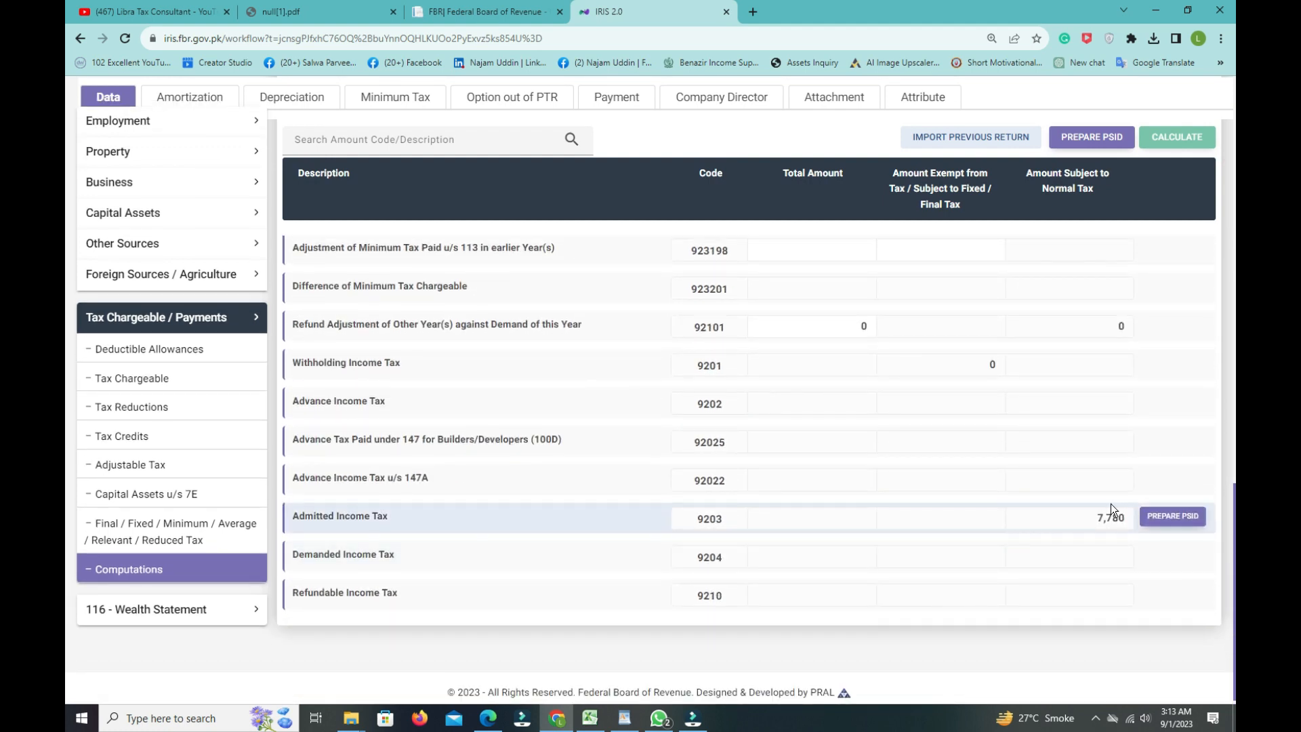
drag(1095, 518, 1126, 528)
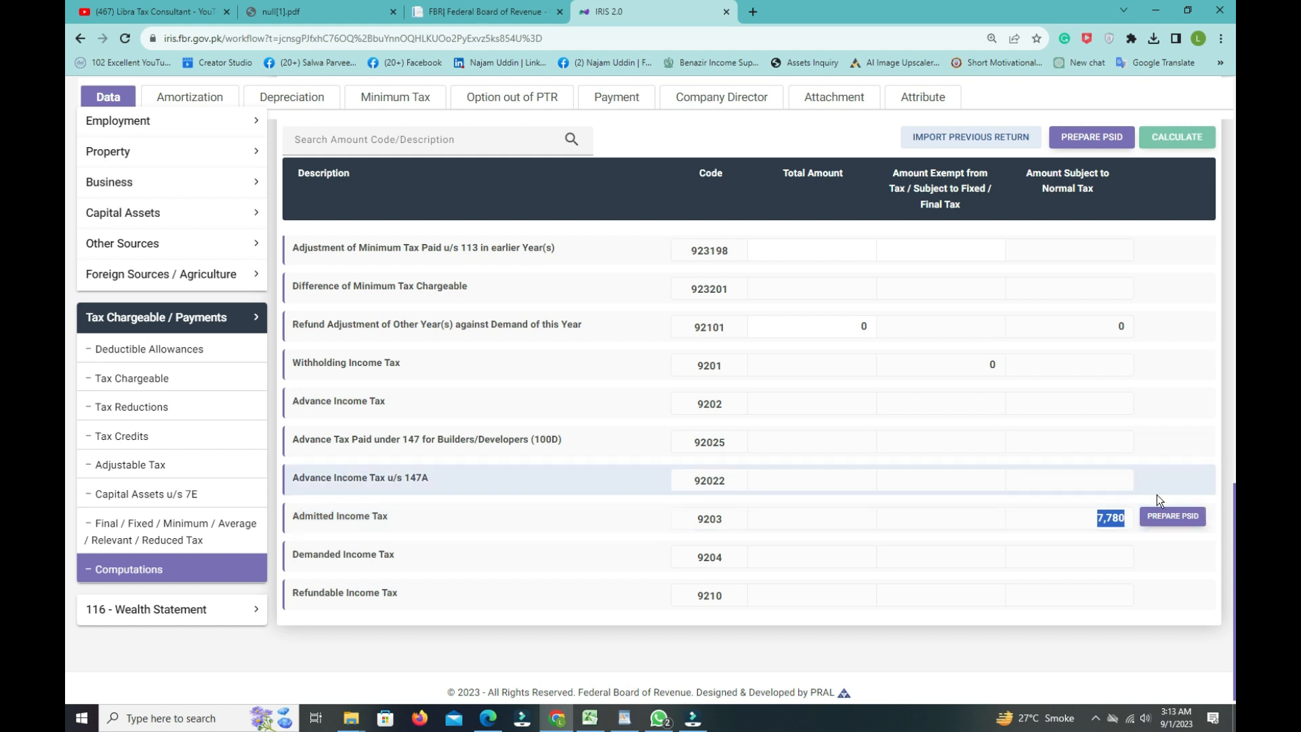
click(1193, 515)
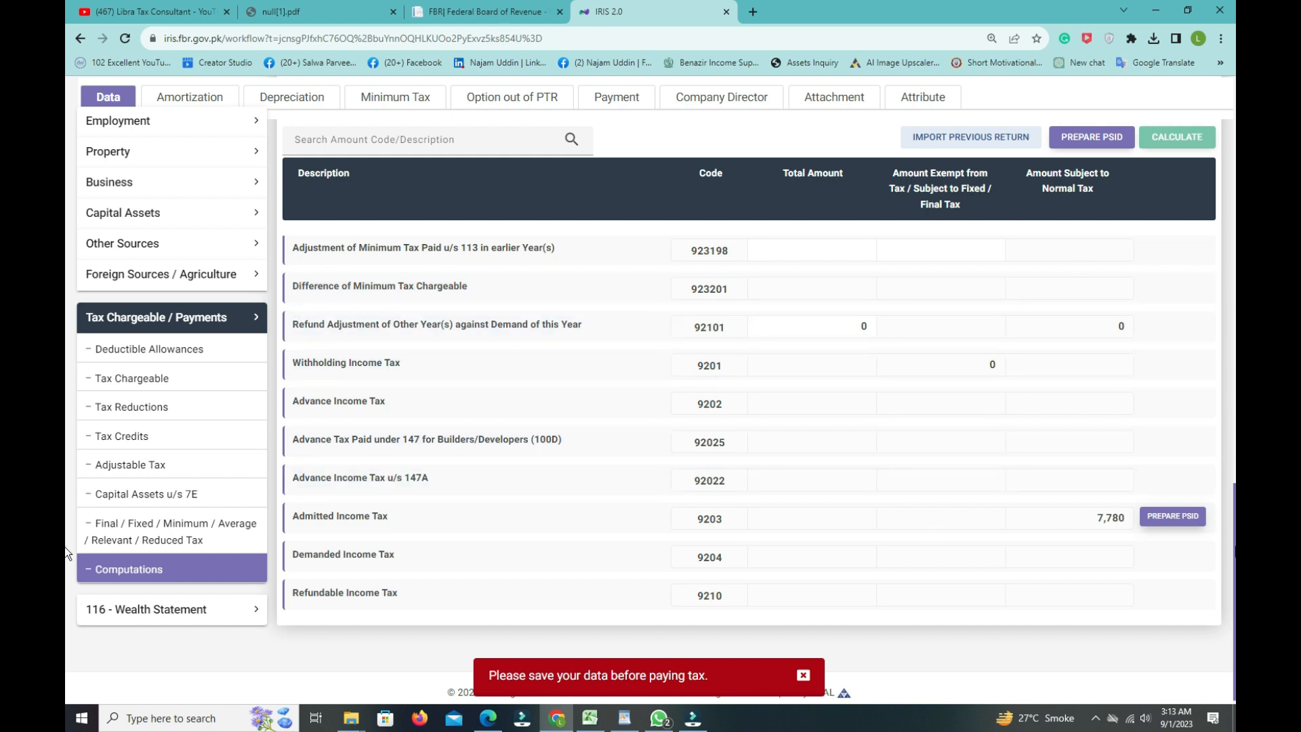
scroll(66, 500, up, 3)
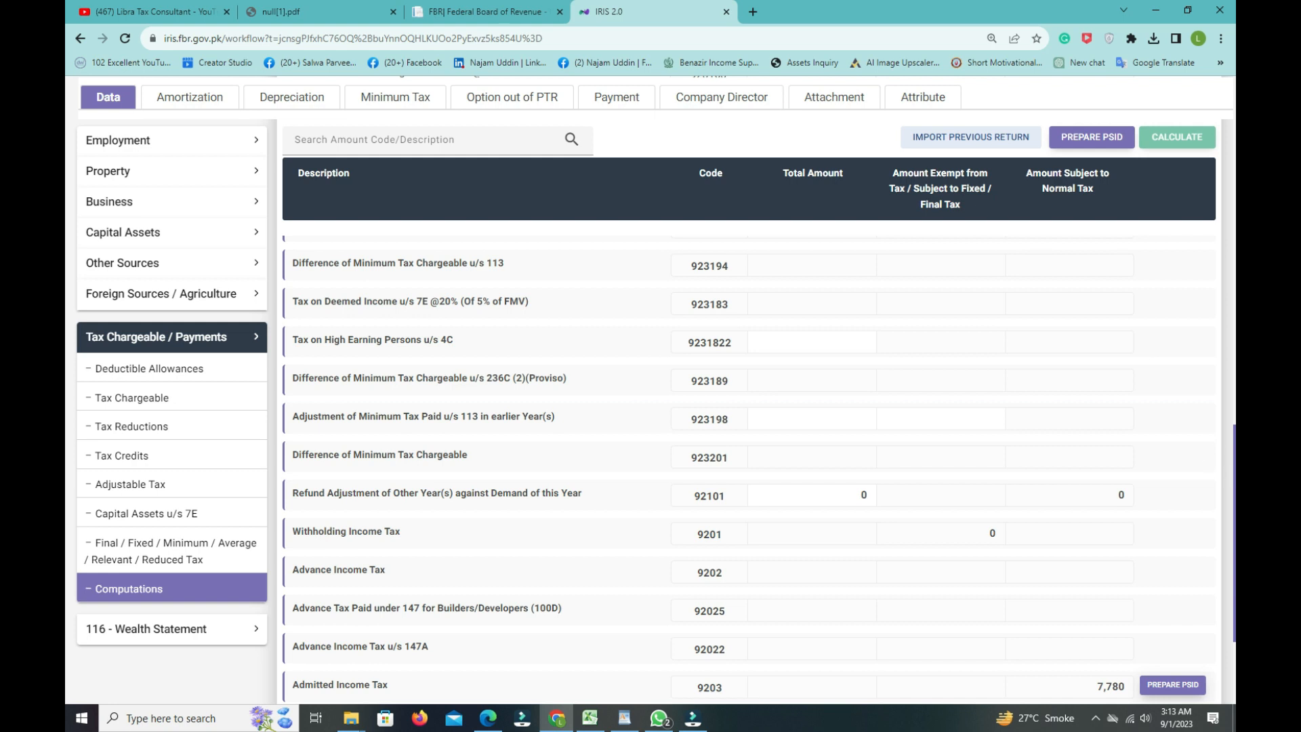
Check the tax deducted on the certificate and enter 7,788 as Tax Collected / Deducted for Salary of Employees u/s 149 under Adjustable Tax
click(305, 11)
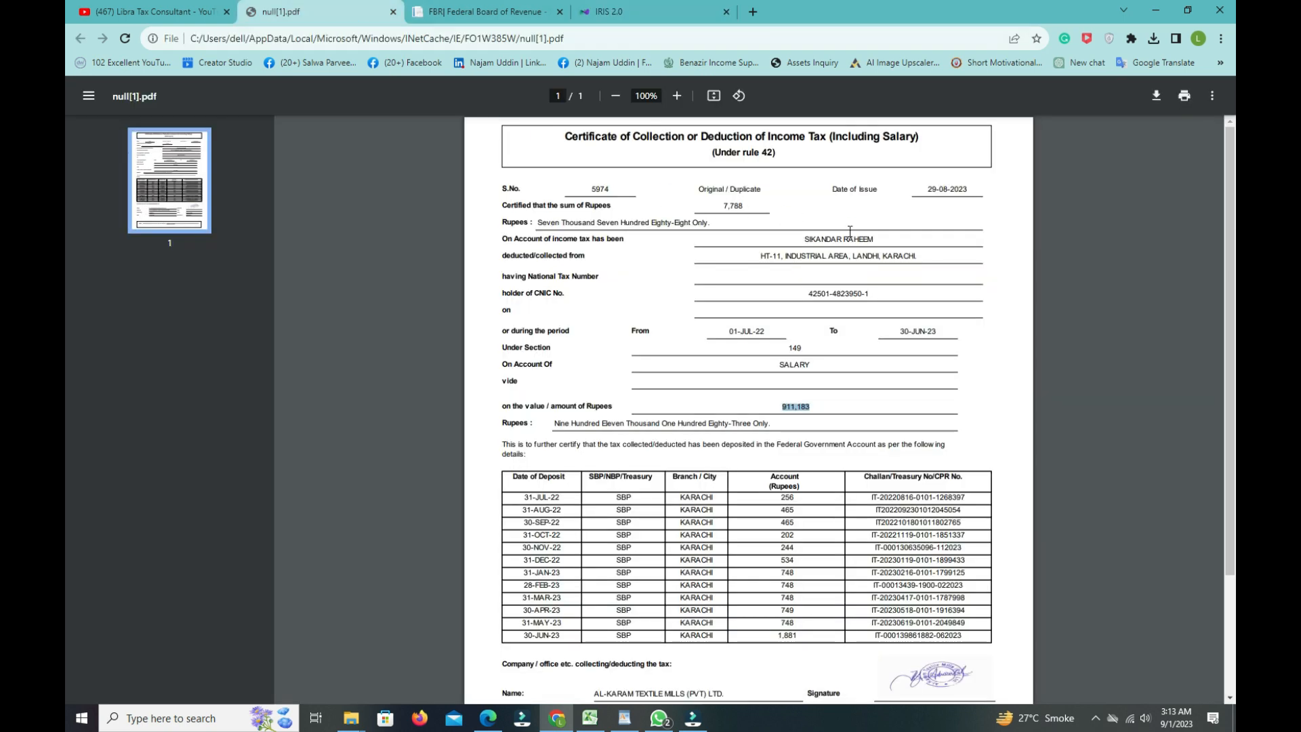
double_click(744, 205)
click(612, 13)
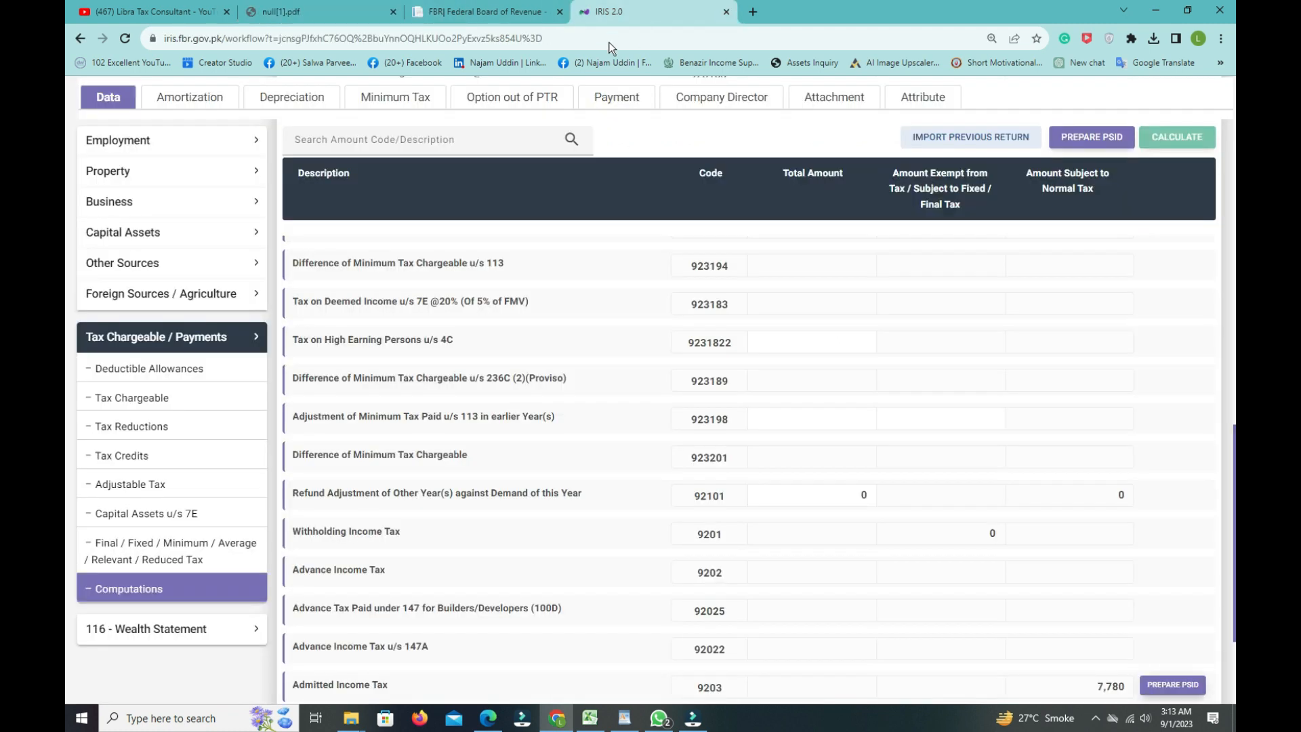
click(108, 486)
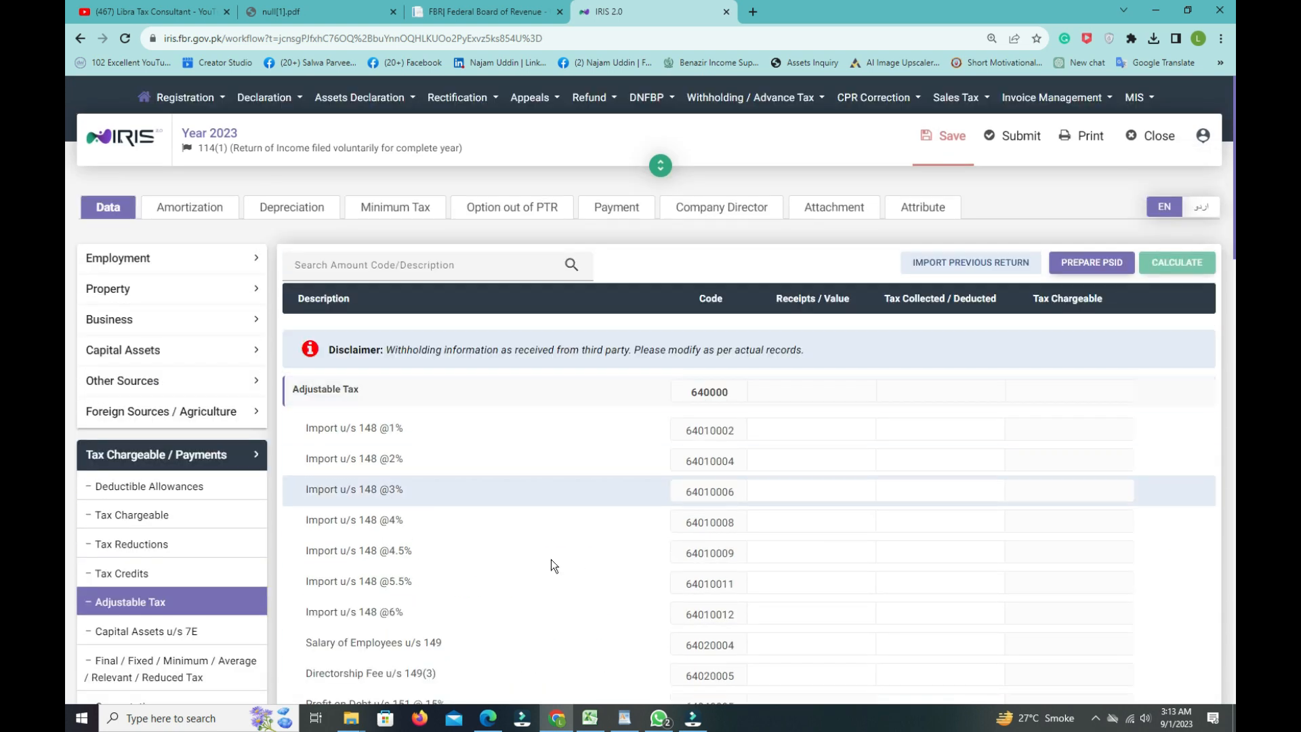
scroll(65, 237, down, 5)
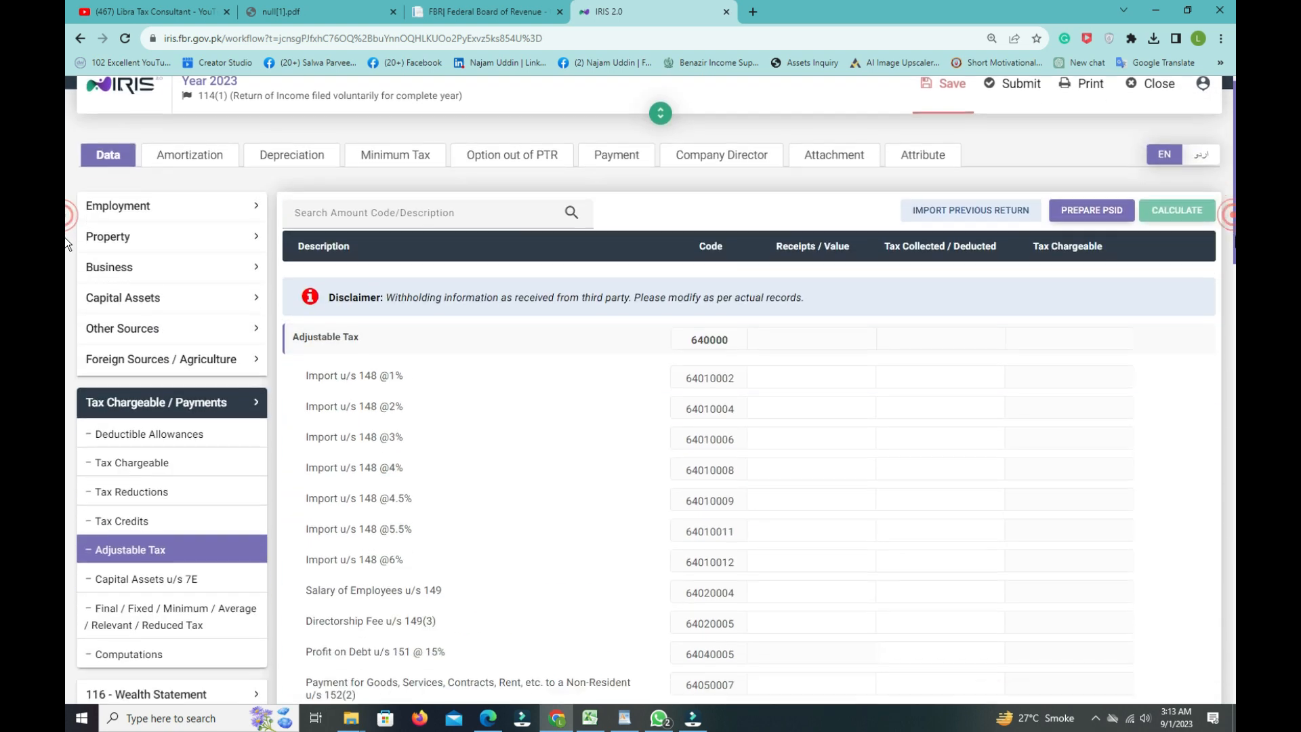
scroll(66, 298, down, 2)
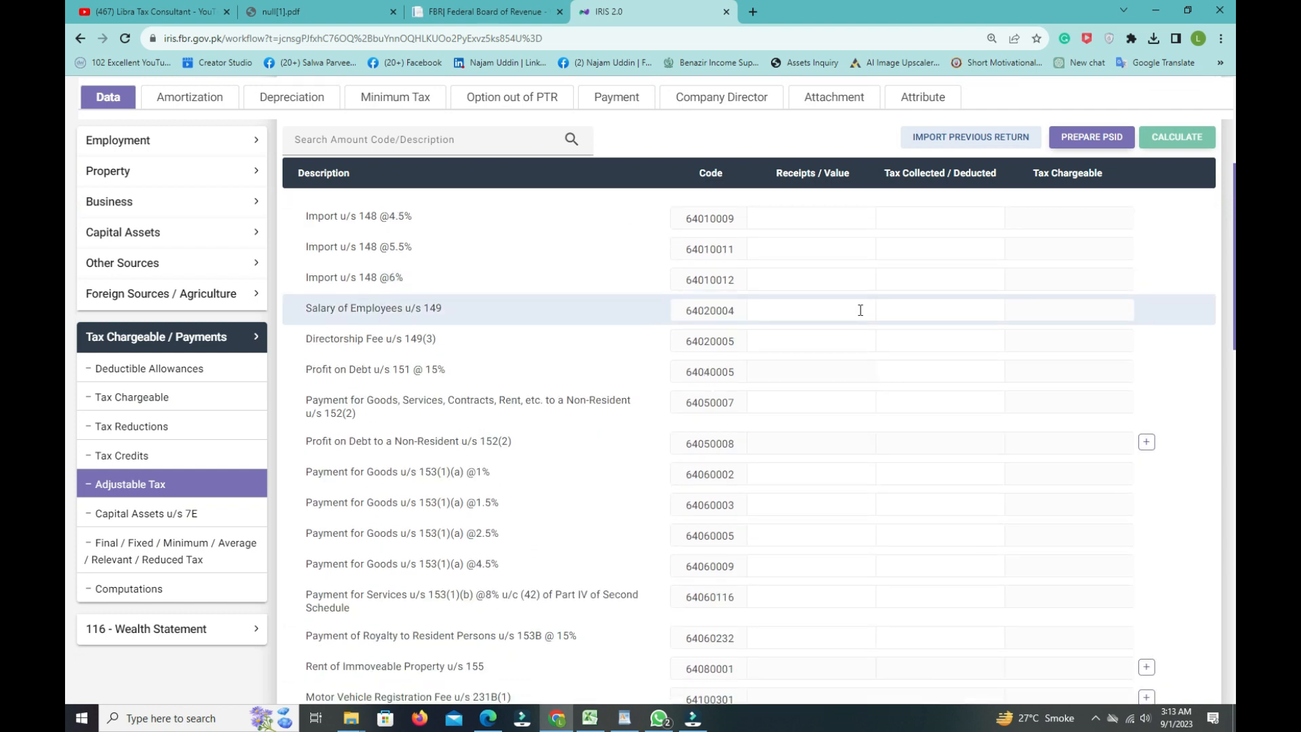
click(1003, 306)
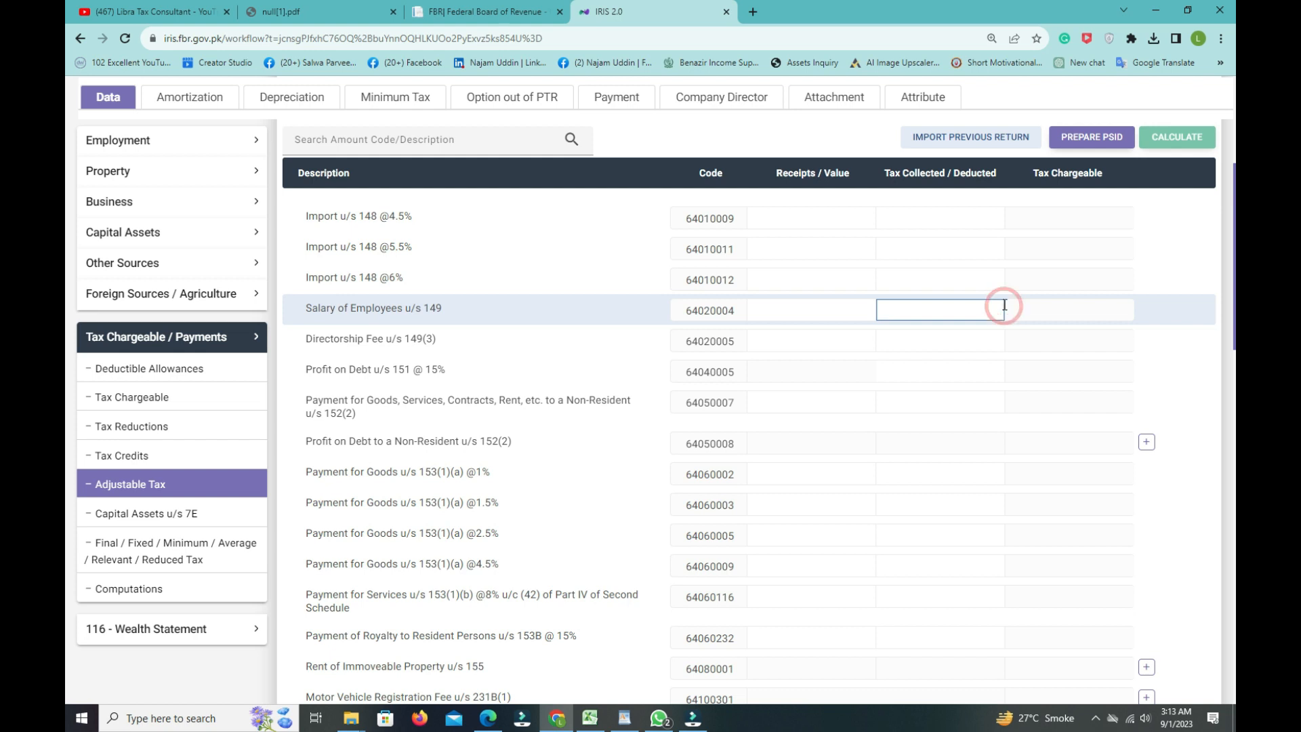
text(7788)
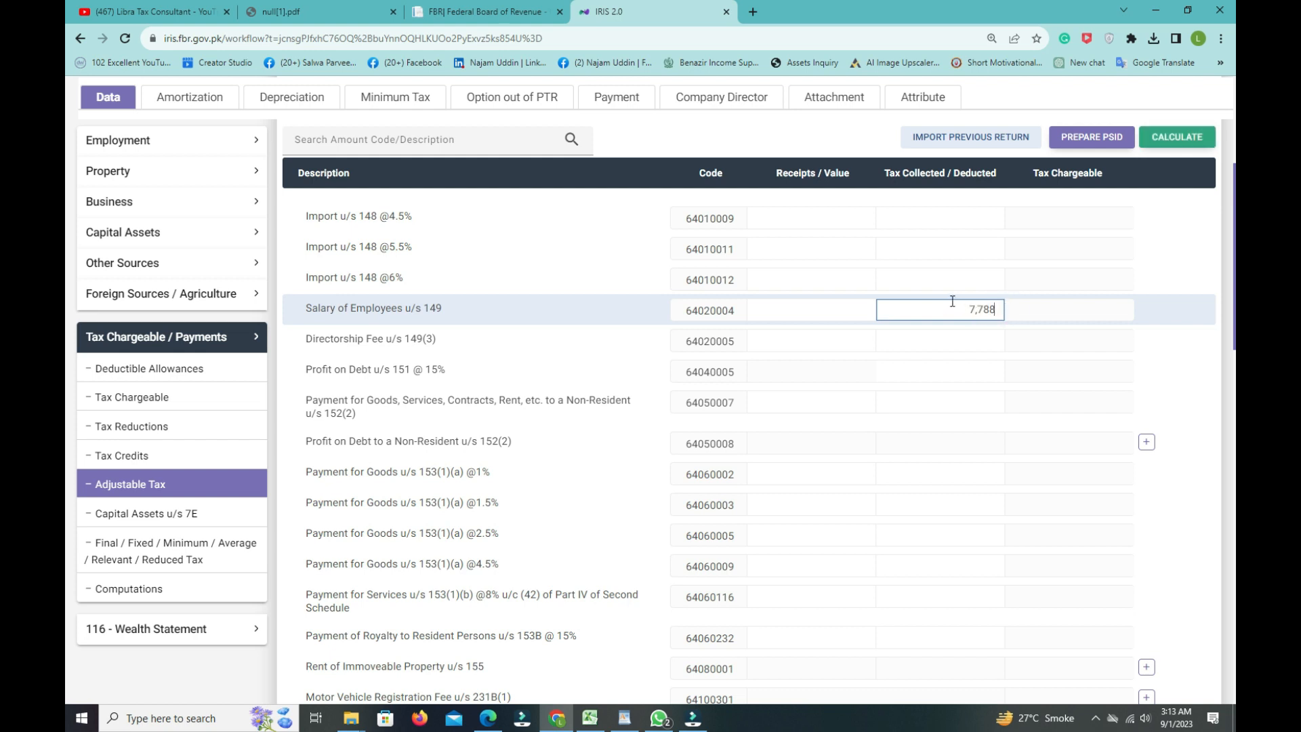
drag(883, 173, 991, 175)
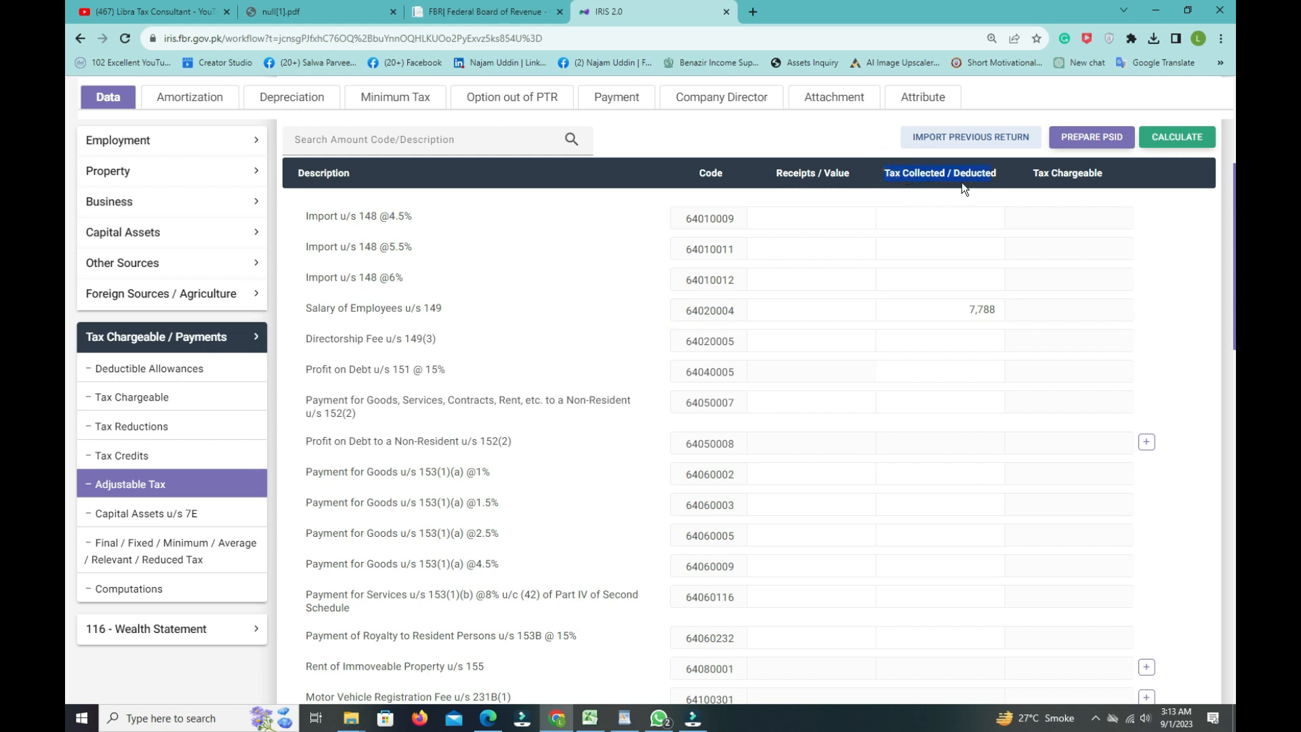
click(998, 166)
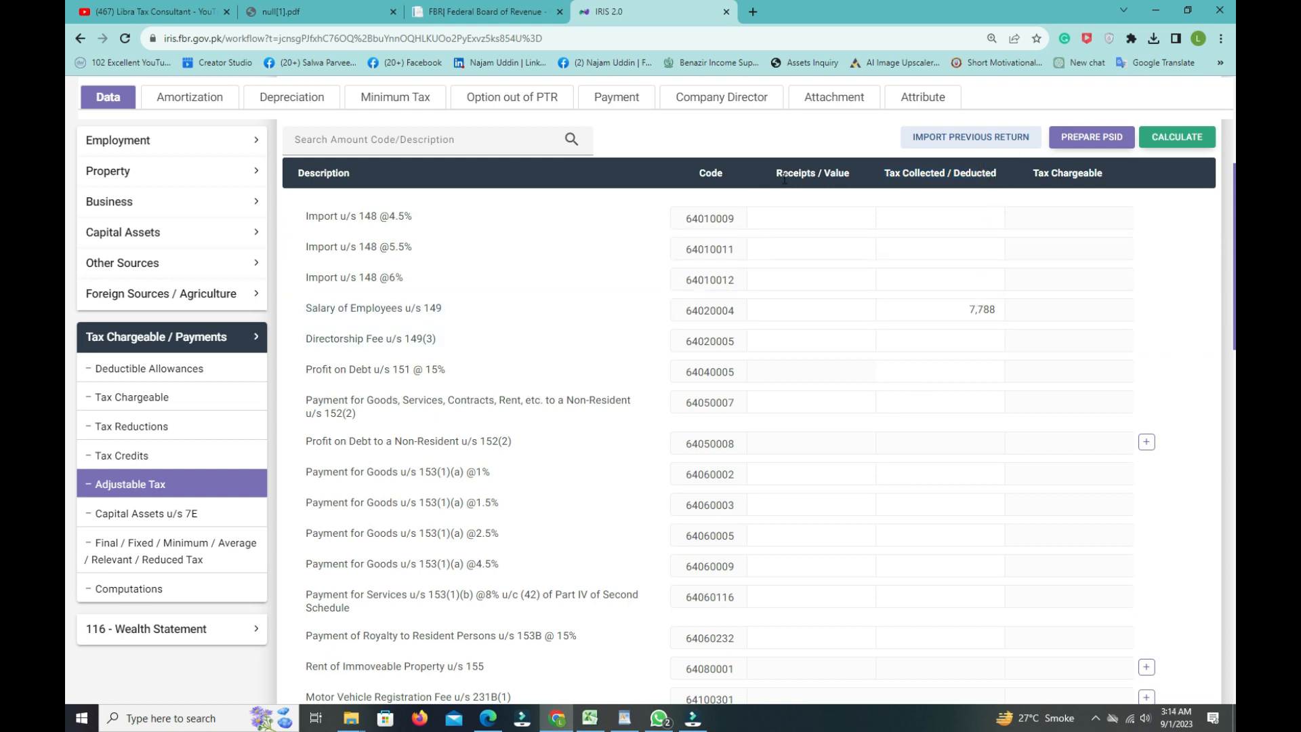
Copy the 911,183 salary total into Receipts / Value for Salary of Employees u/s 149 under Adjustable Tax and recalculate
click(869, 309)
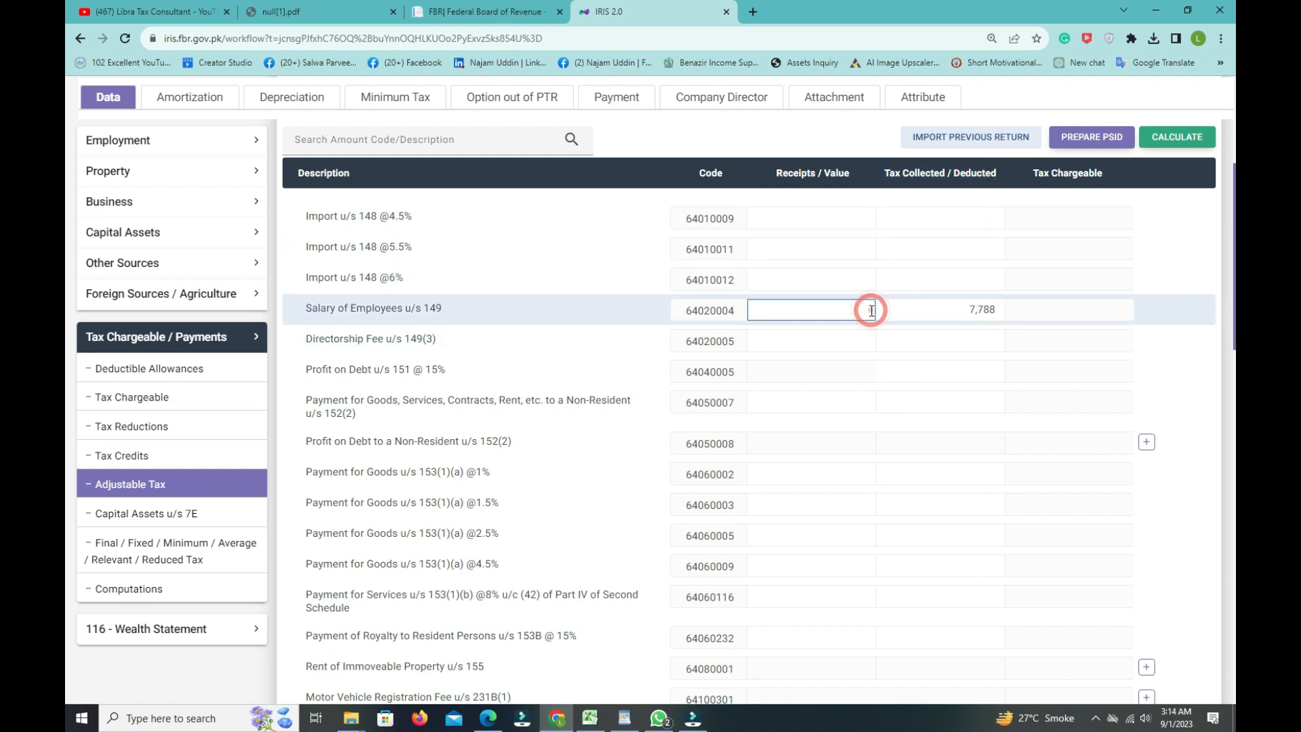
click(115, 140)
click(129, 171)
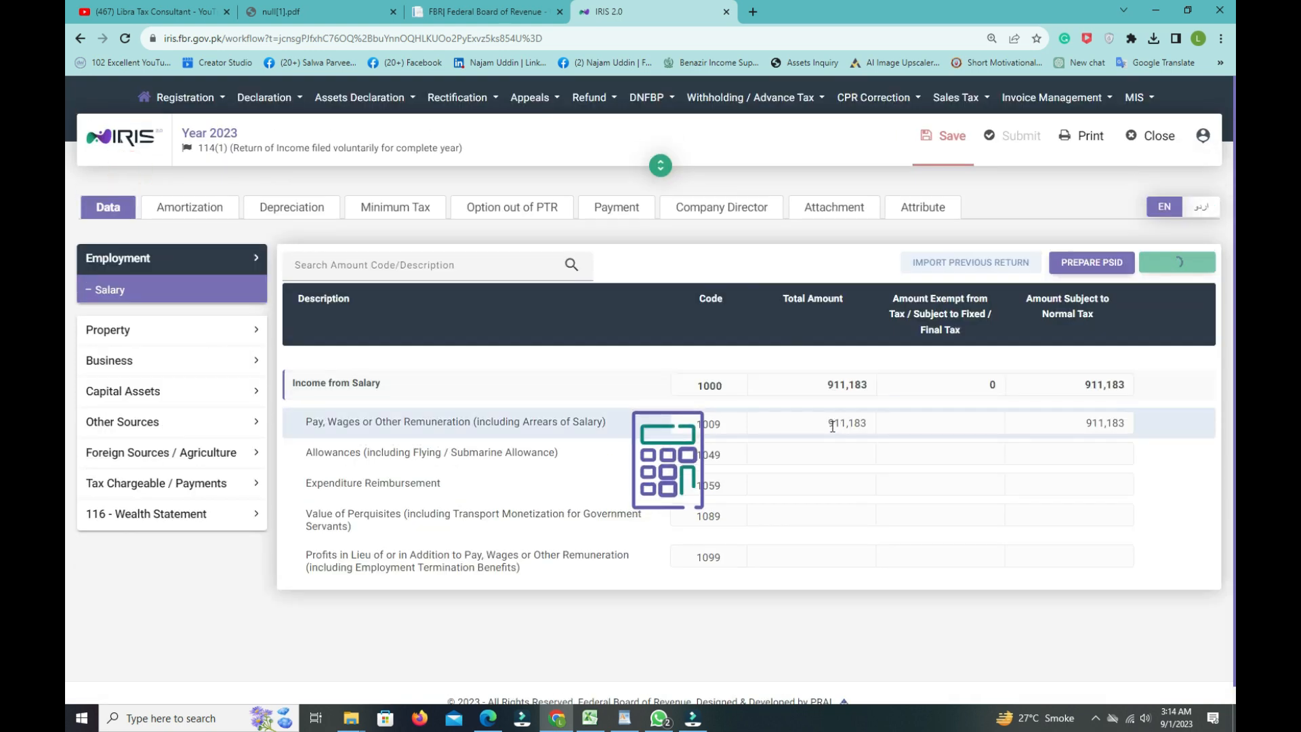
click(870, 425)
key(ctrl+c)
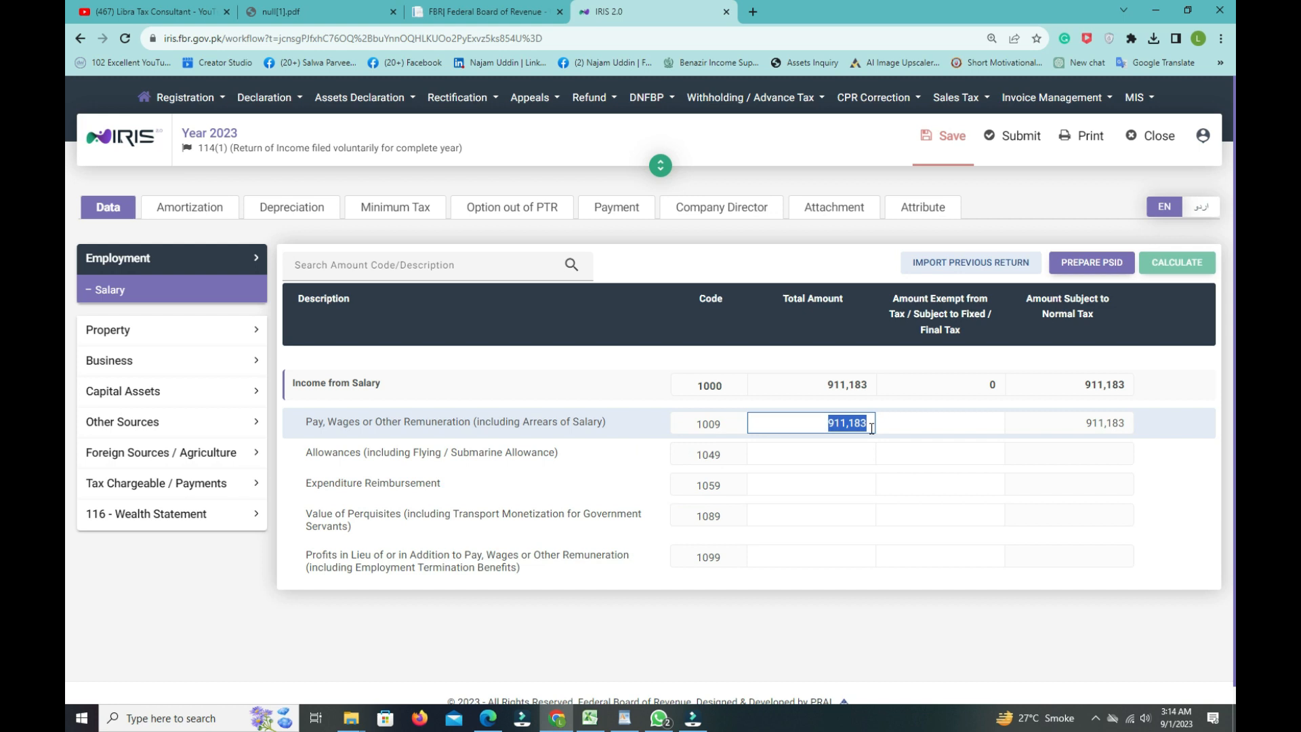
click(195, 486)
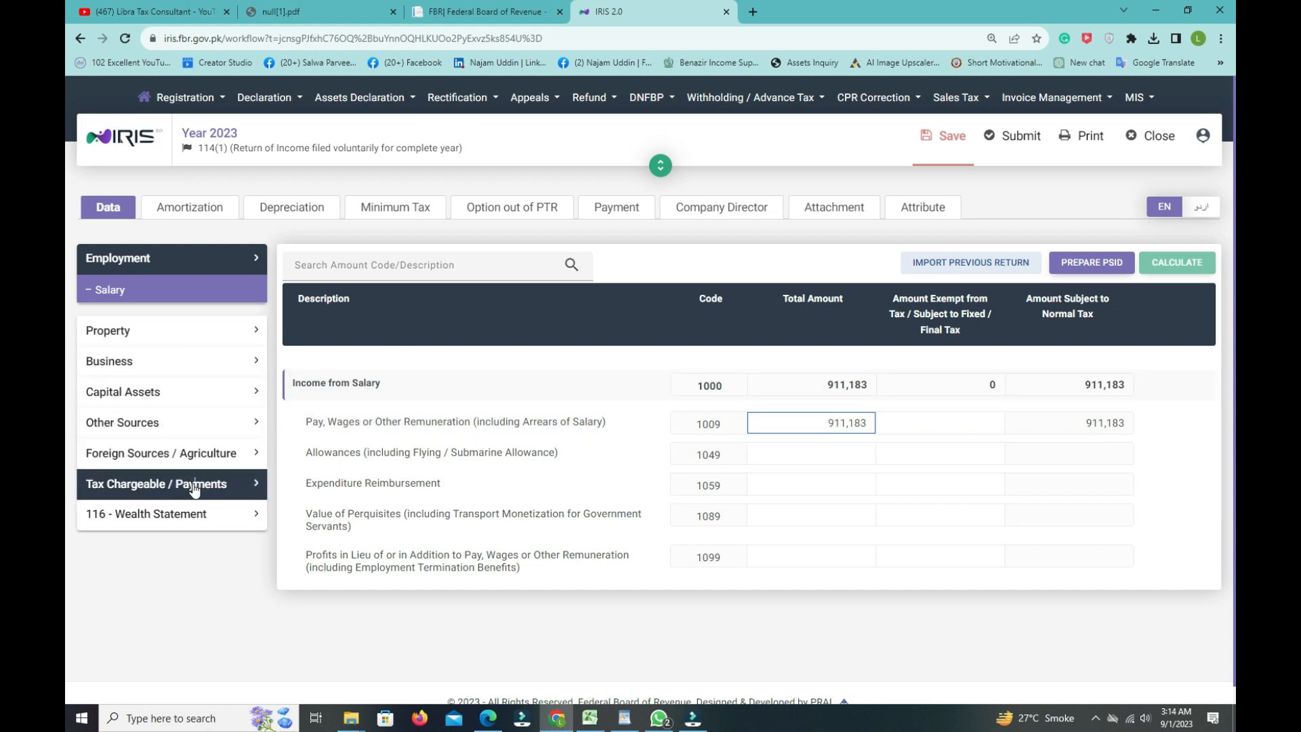
click(199, 607)
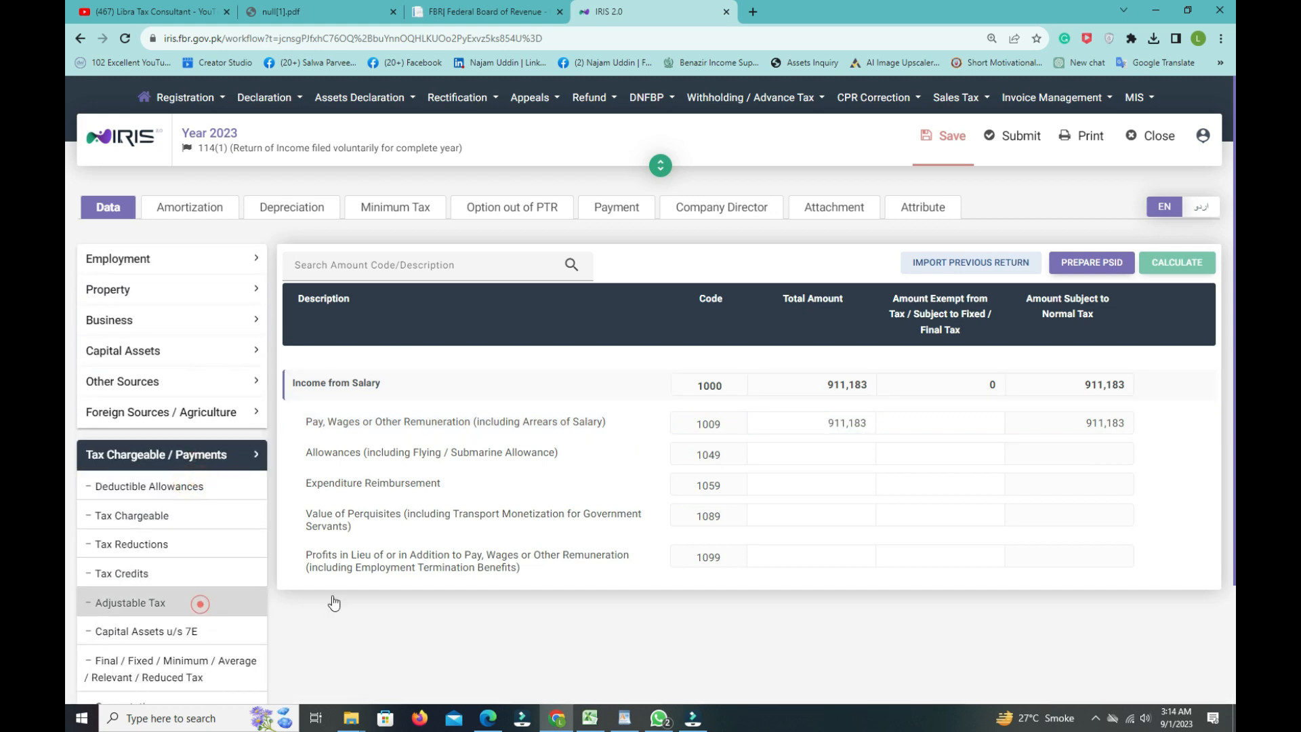
click(868, 642)
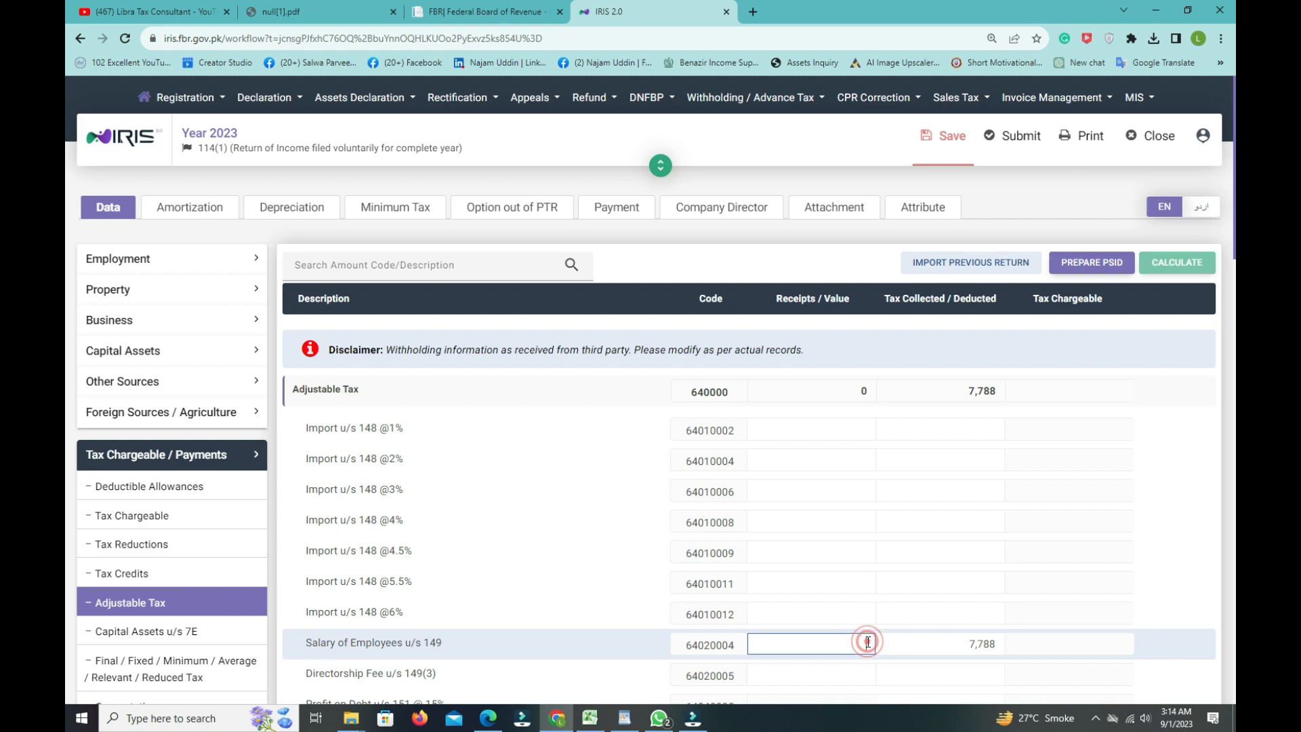
key(ctrl+v)
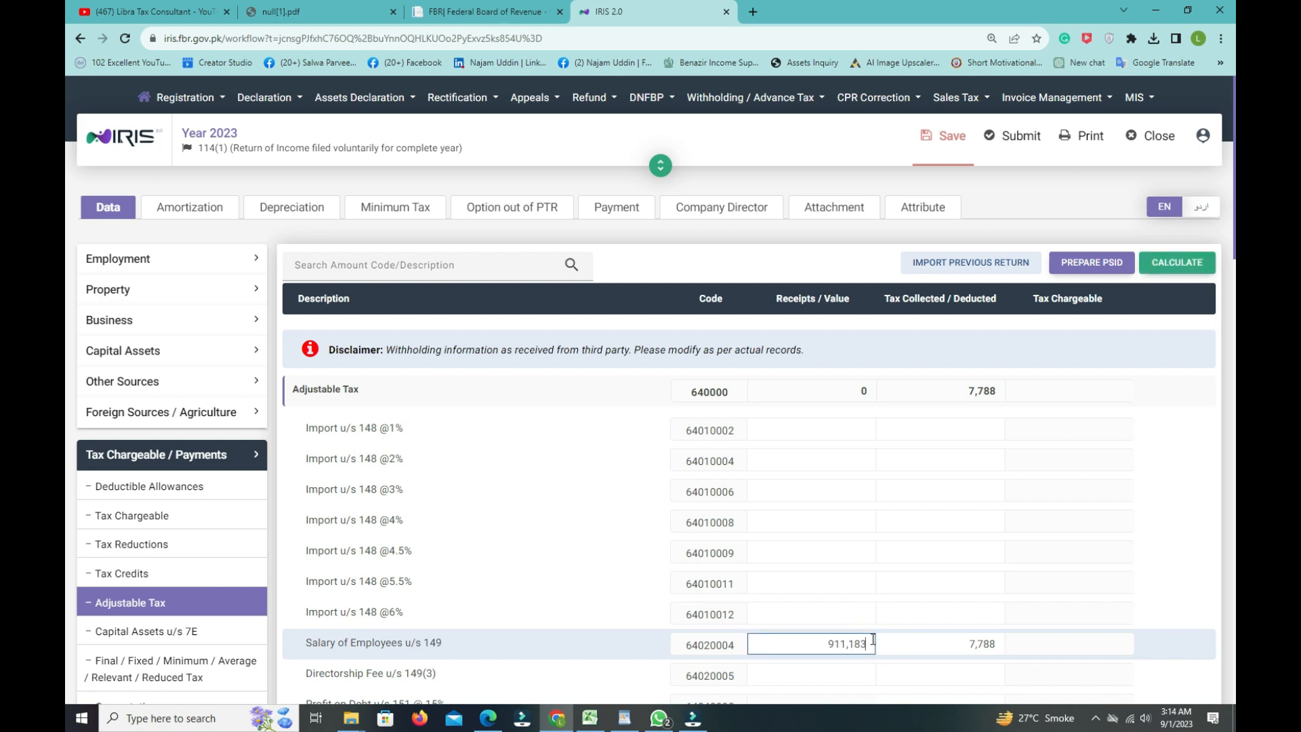
click(1192, 268)
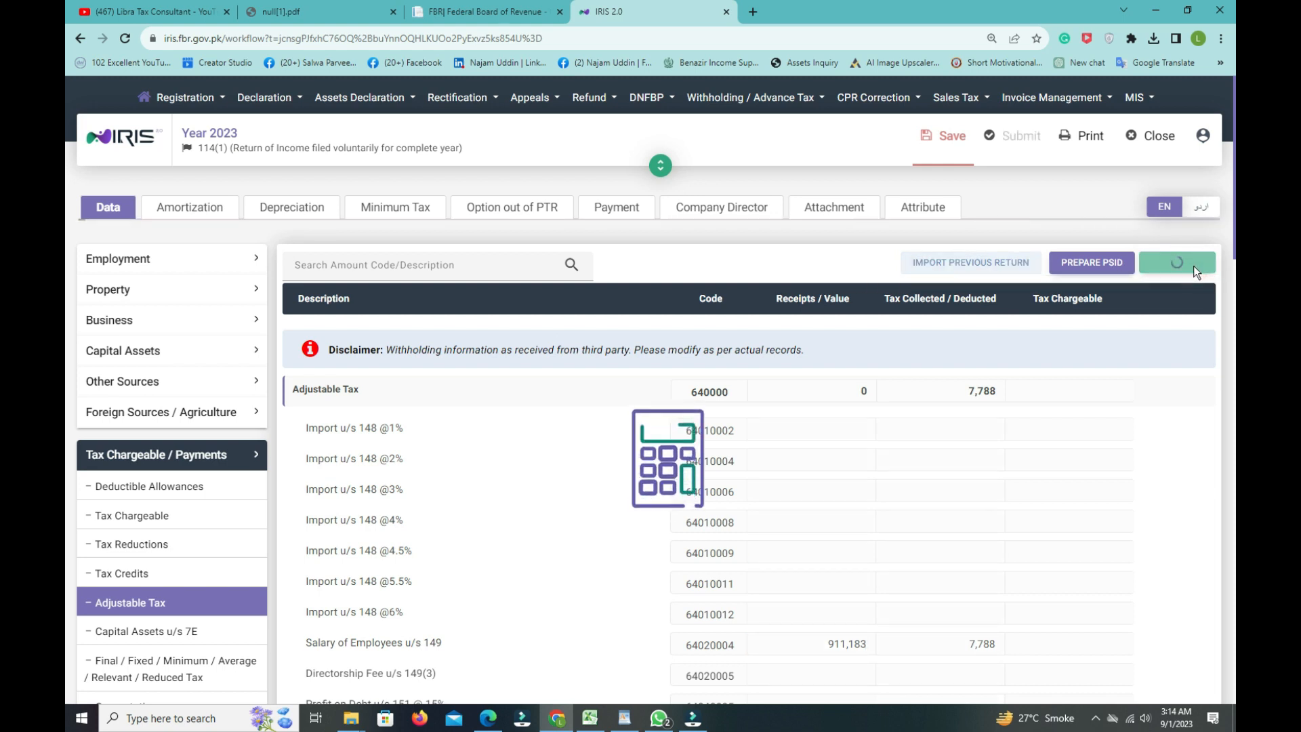
Examine the withholding, admitted and refundable income tax in the Computations of Tax Chargeable / Payments
mouse_move(1234, 216)
mouse_down()
mouse_move(1234, 321)
mouse_move(1223, 220)
mouse_up()
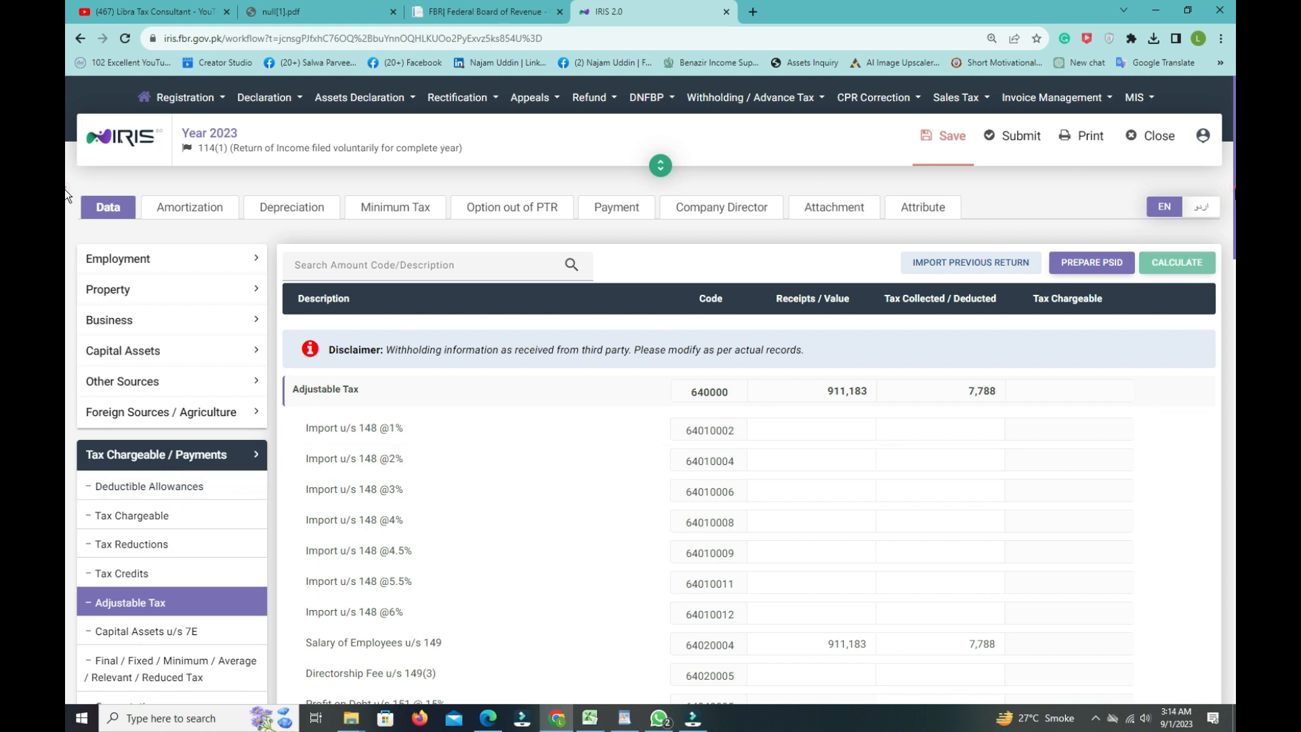
scroll(65, 203, down, 4)
scroll(65, 258, down, 3)
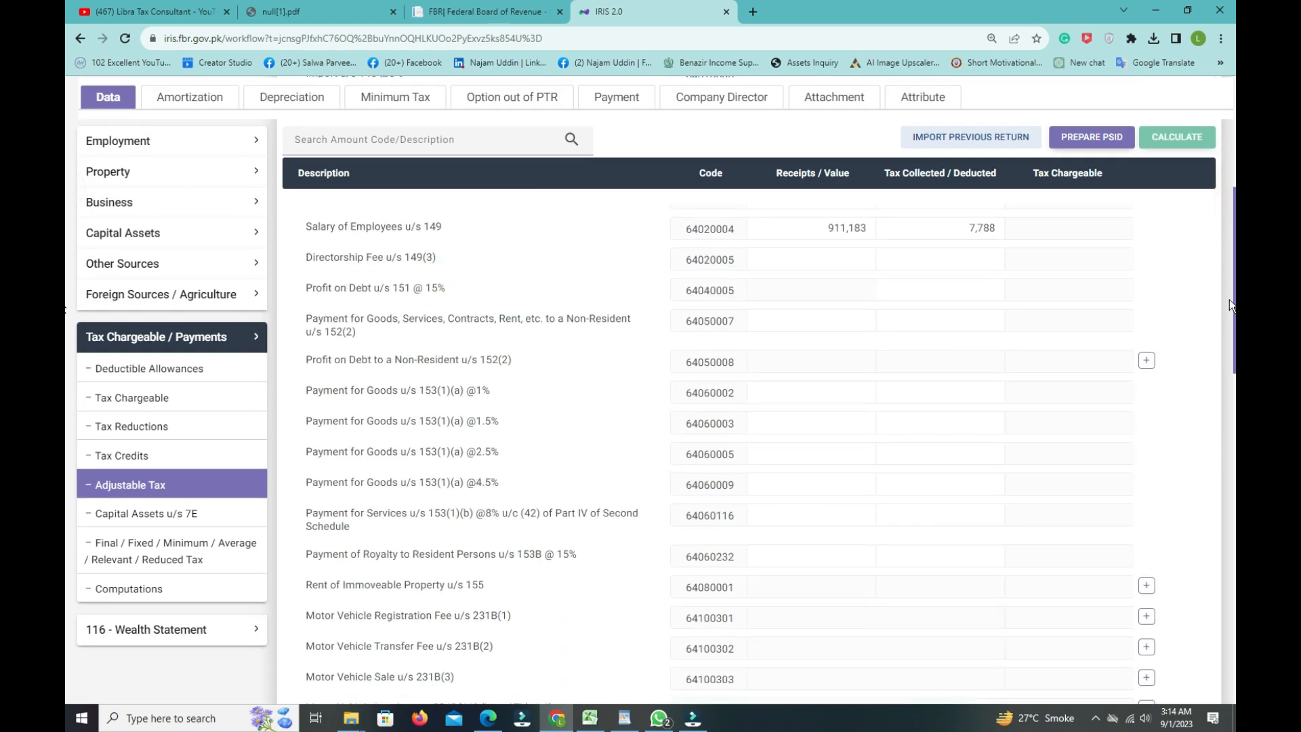
click(123, 602)
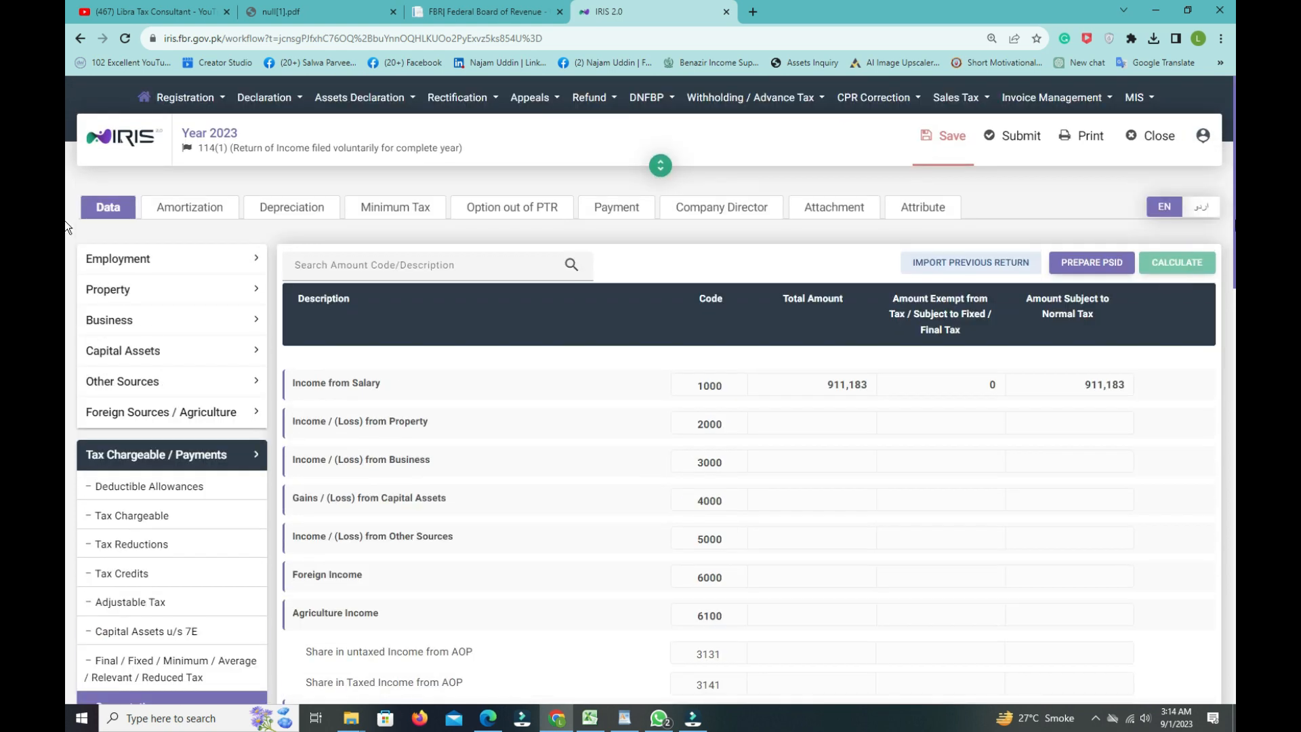
scroll(66, 305, down, 15)
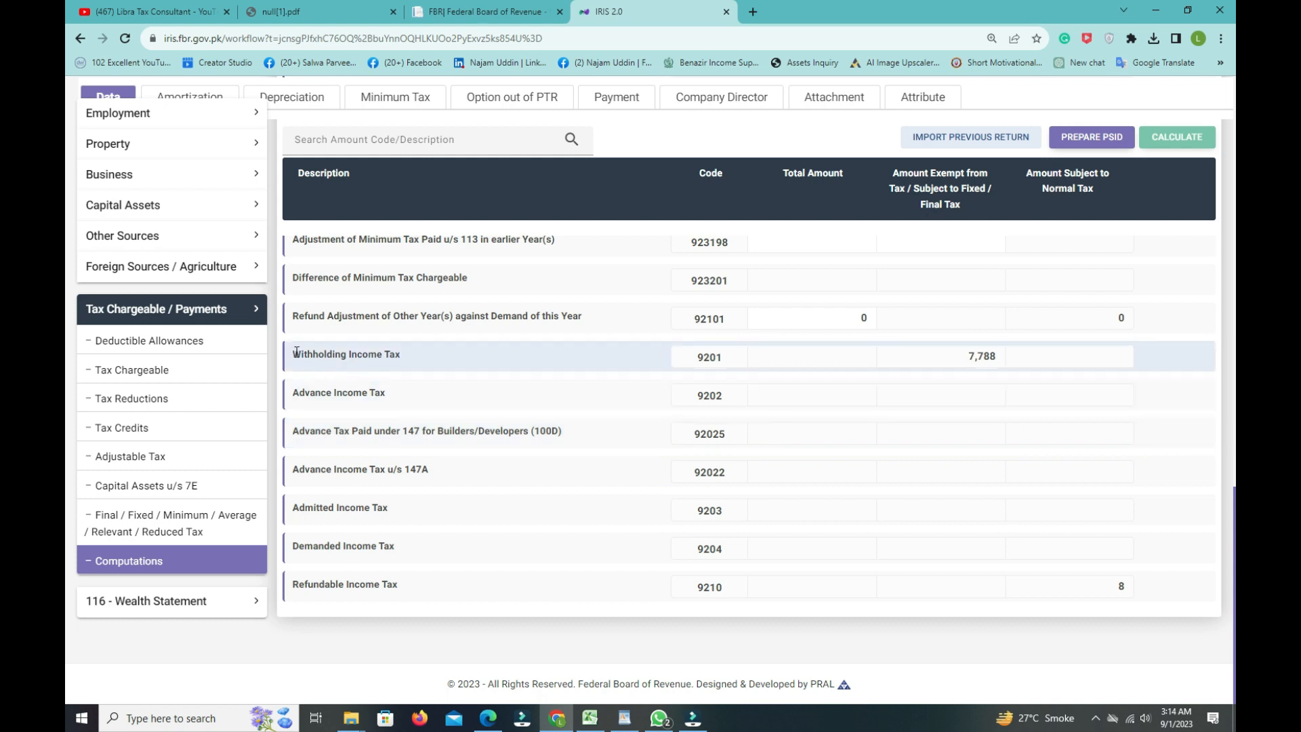
drag(292, 354, 412, 355)
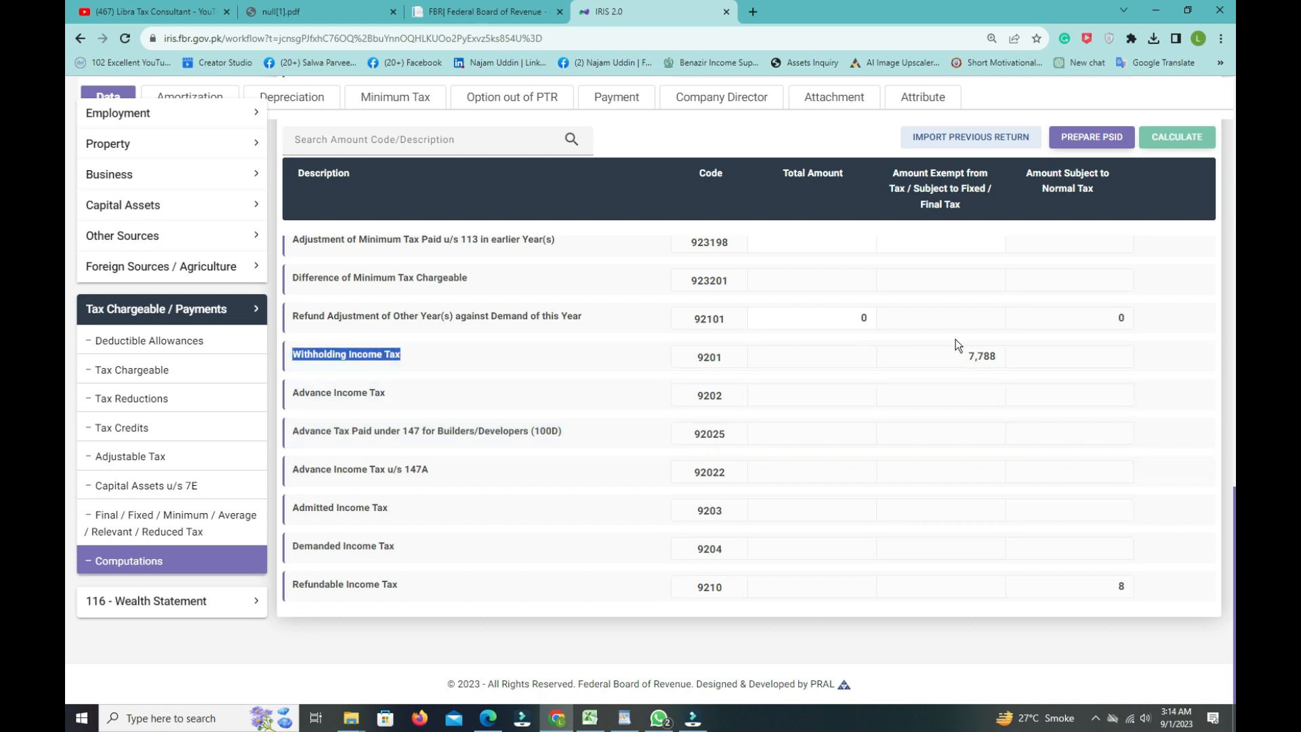
drag(996, 356, 976, 356)
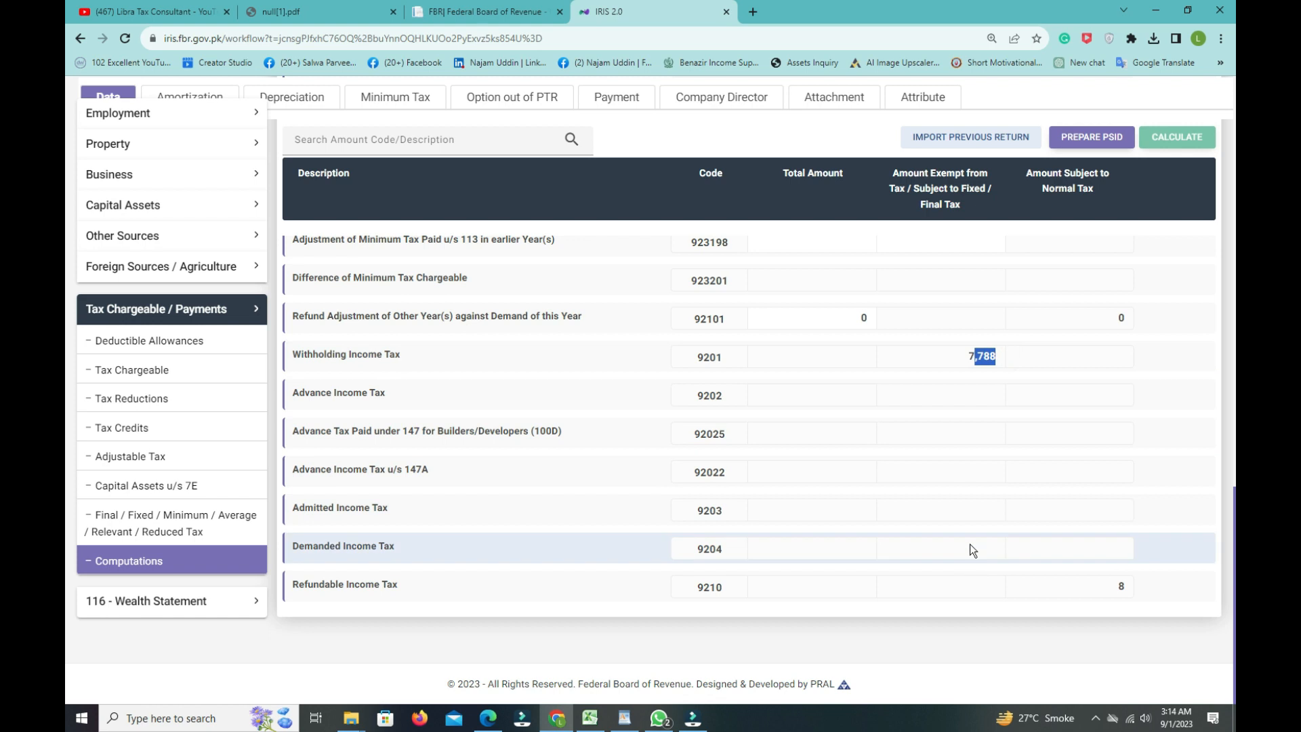
click(1079, 518)
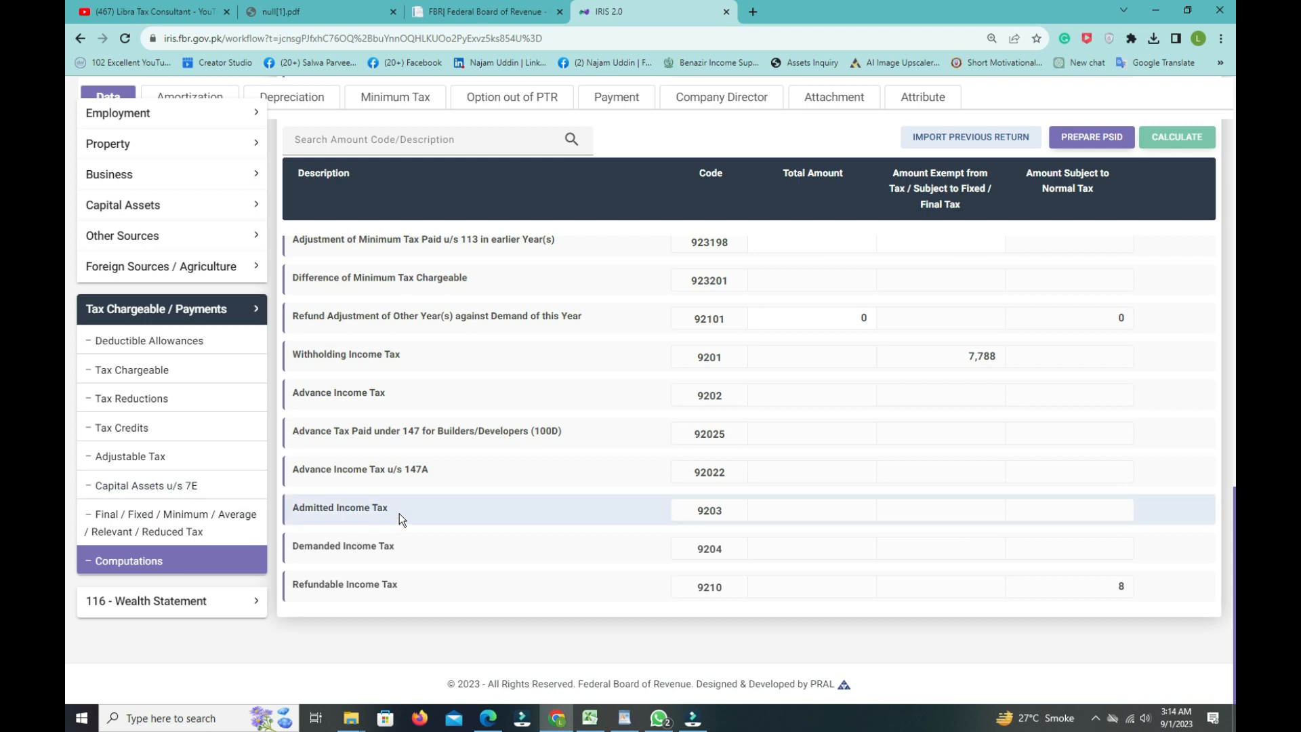
drag(398, 510, 286, 510)
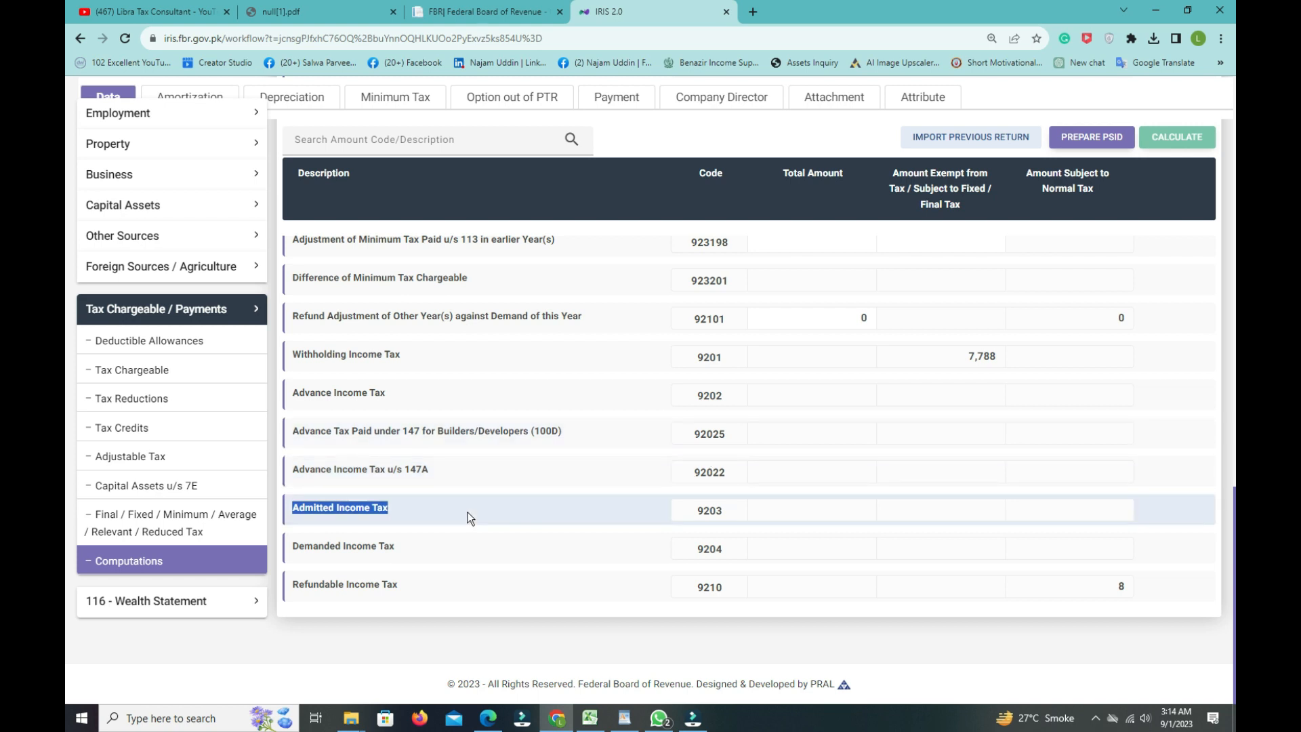
click(412, 356)
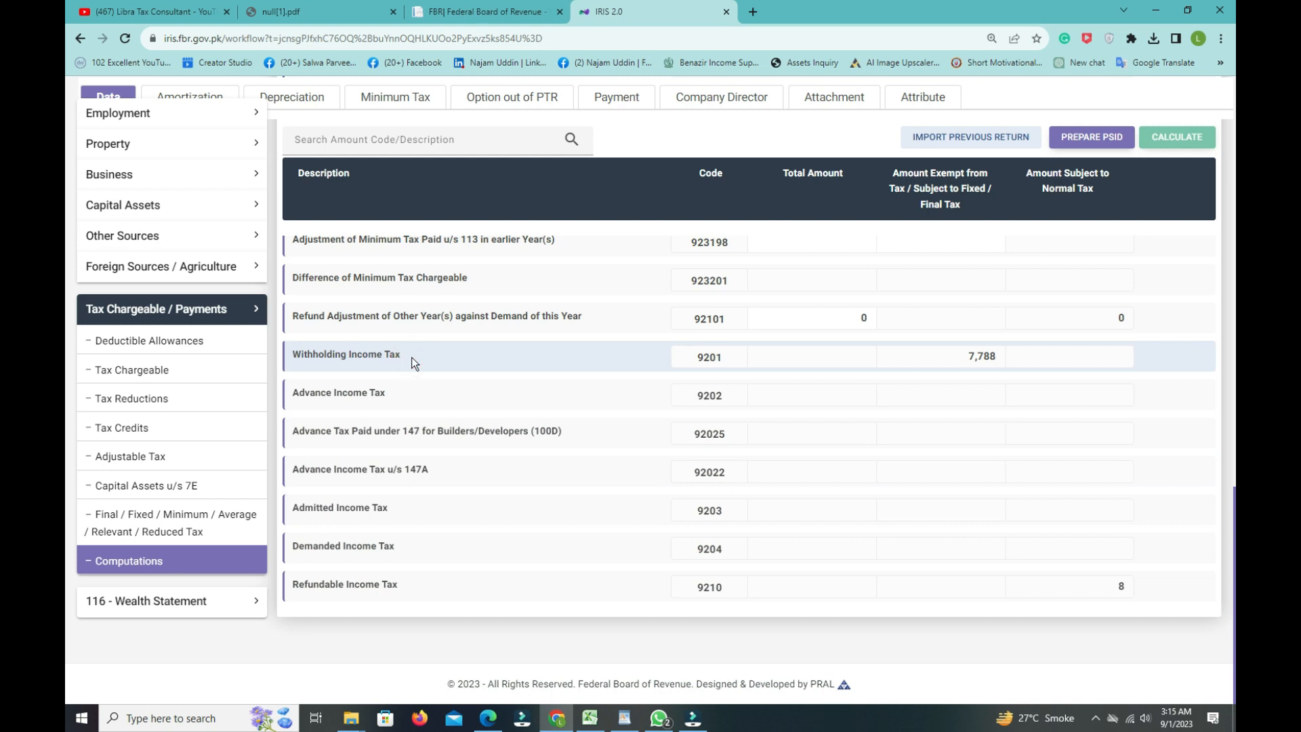
double_click(969, 356)
click(1176, 134)
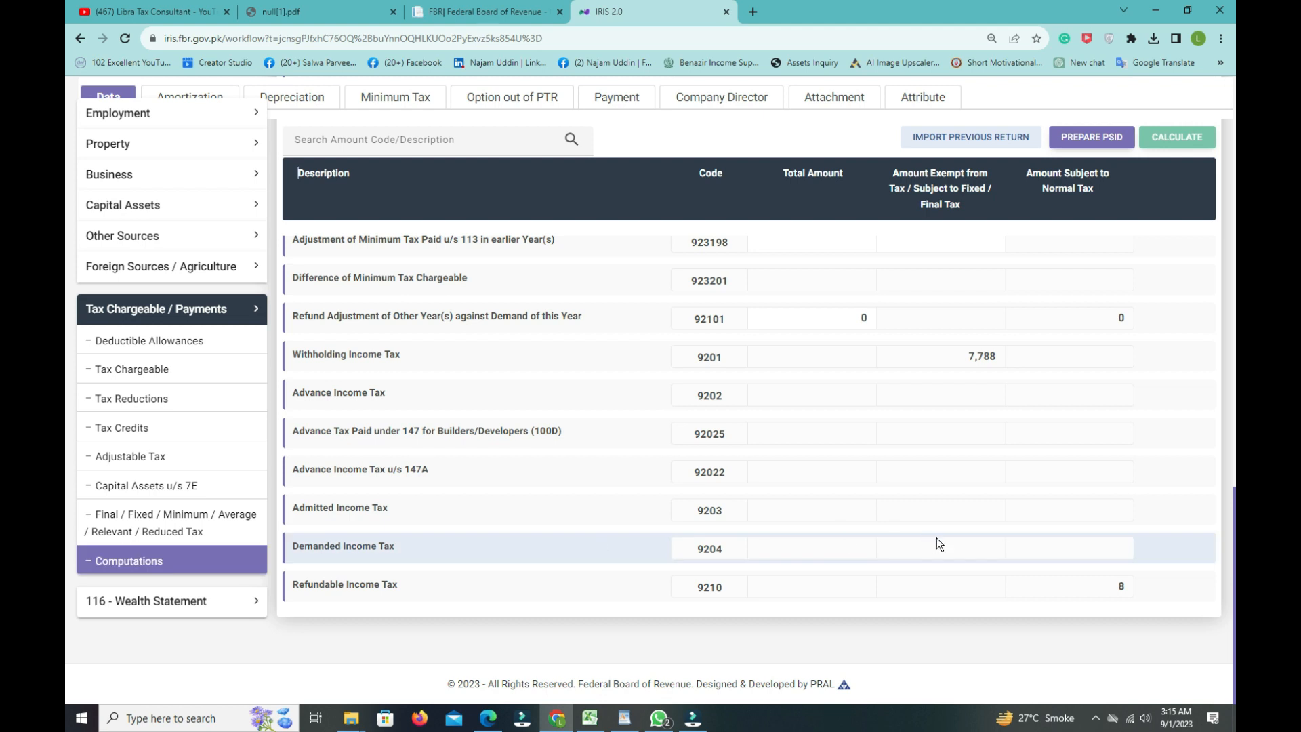
Review the Personal Assets / Liabilities in the 116 - Wealth Statement and save the return
click(211, 309)
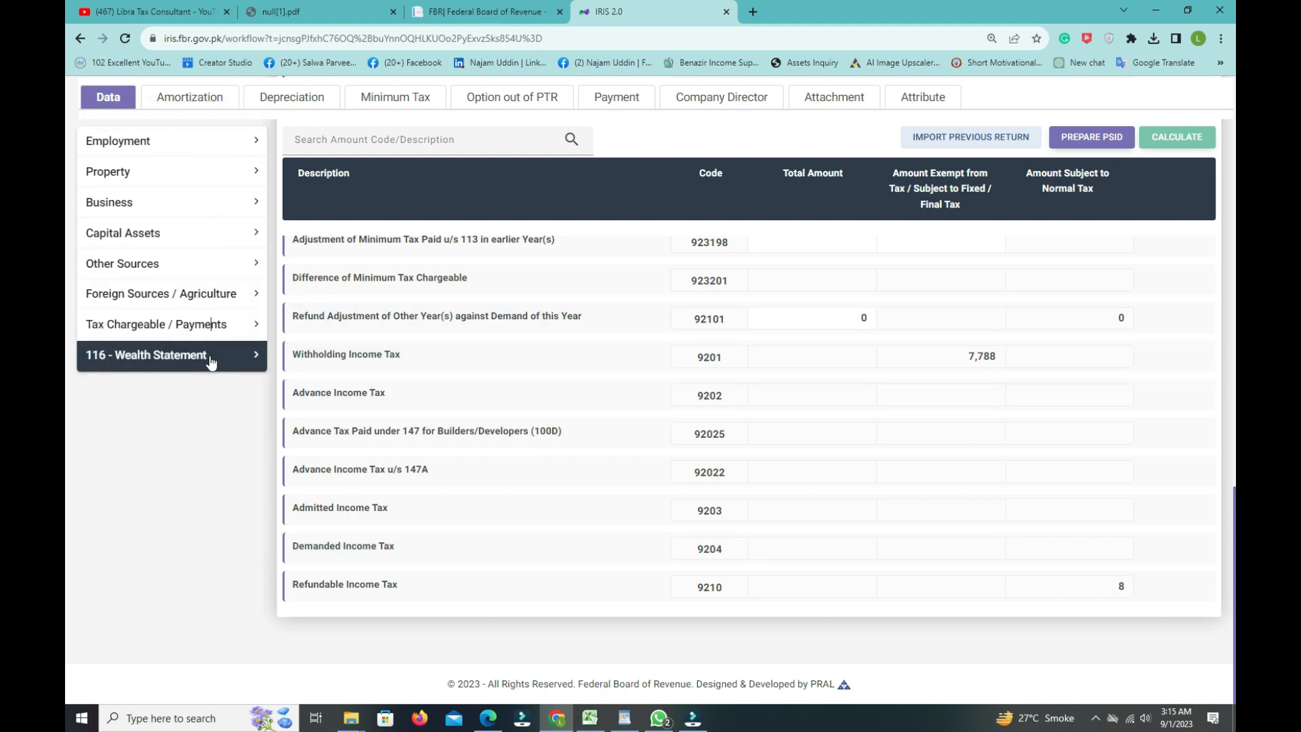
click(211, 361)
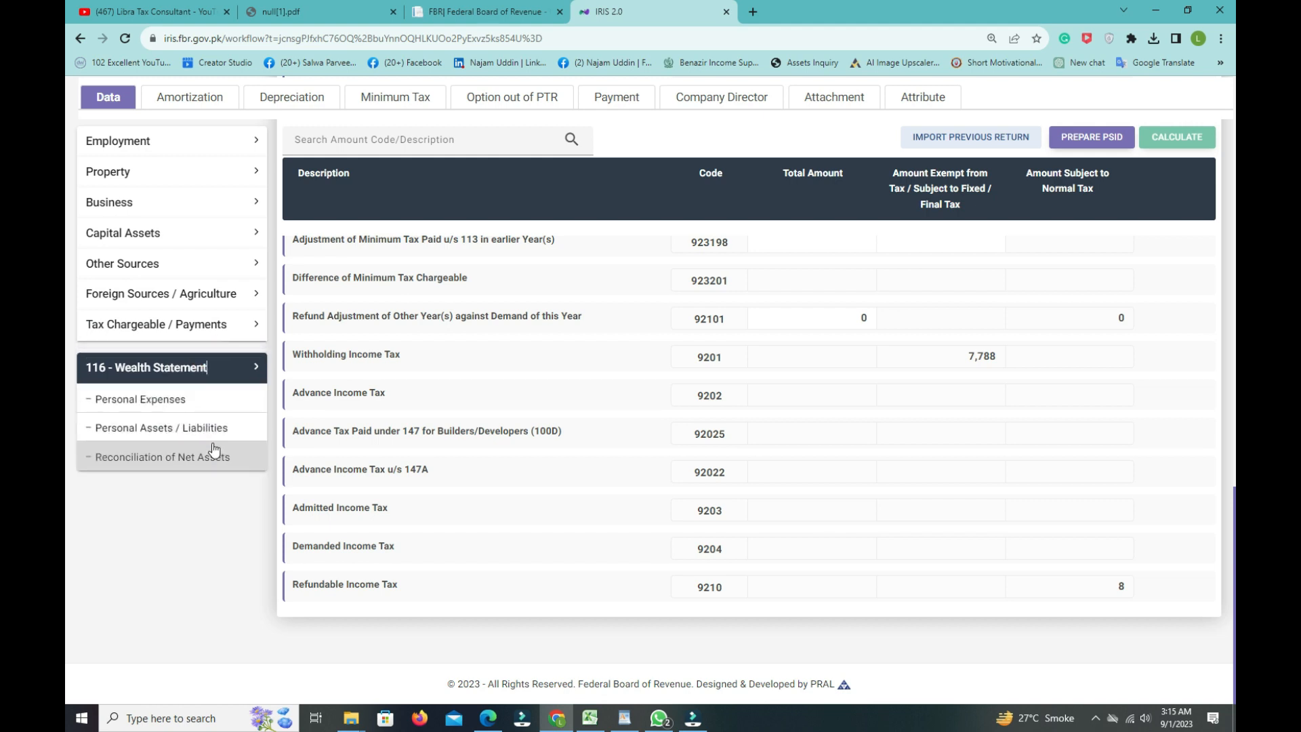
click(205, 425)
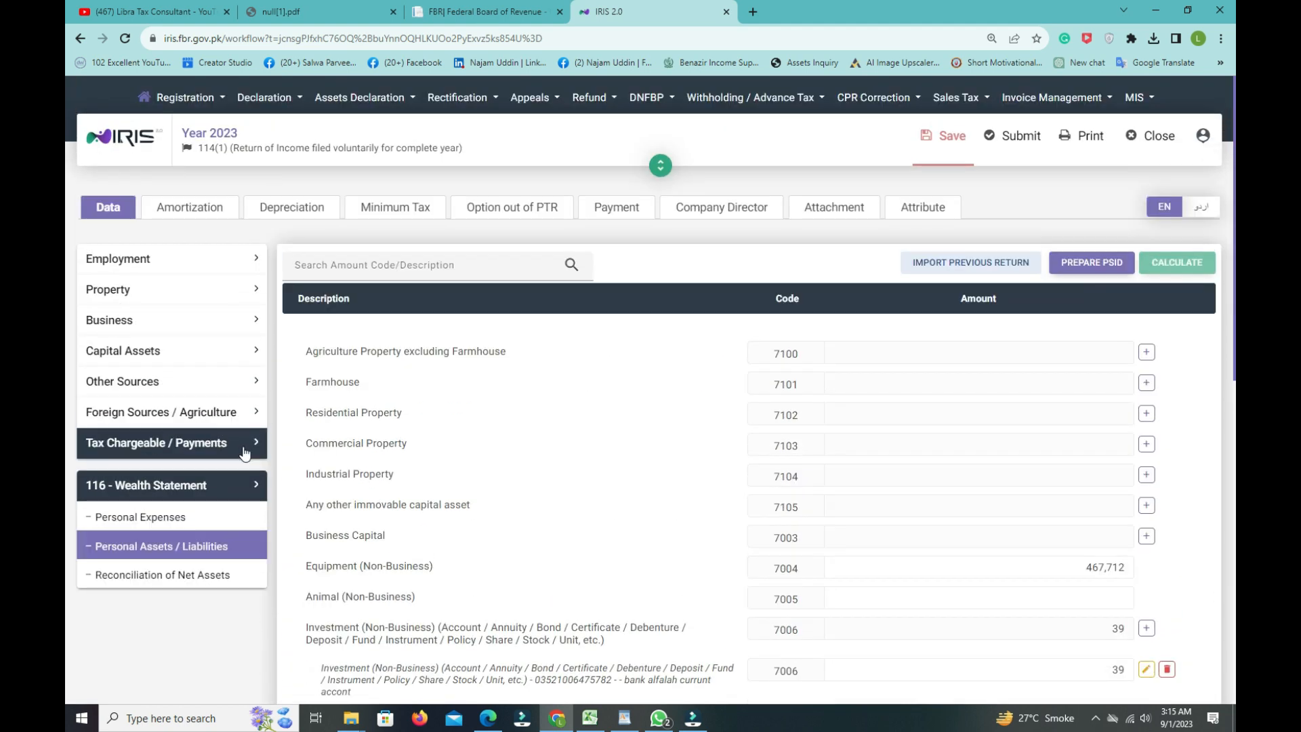
scroll(63, 271, down, 3)
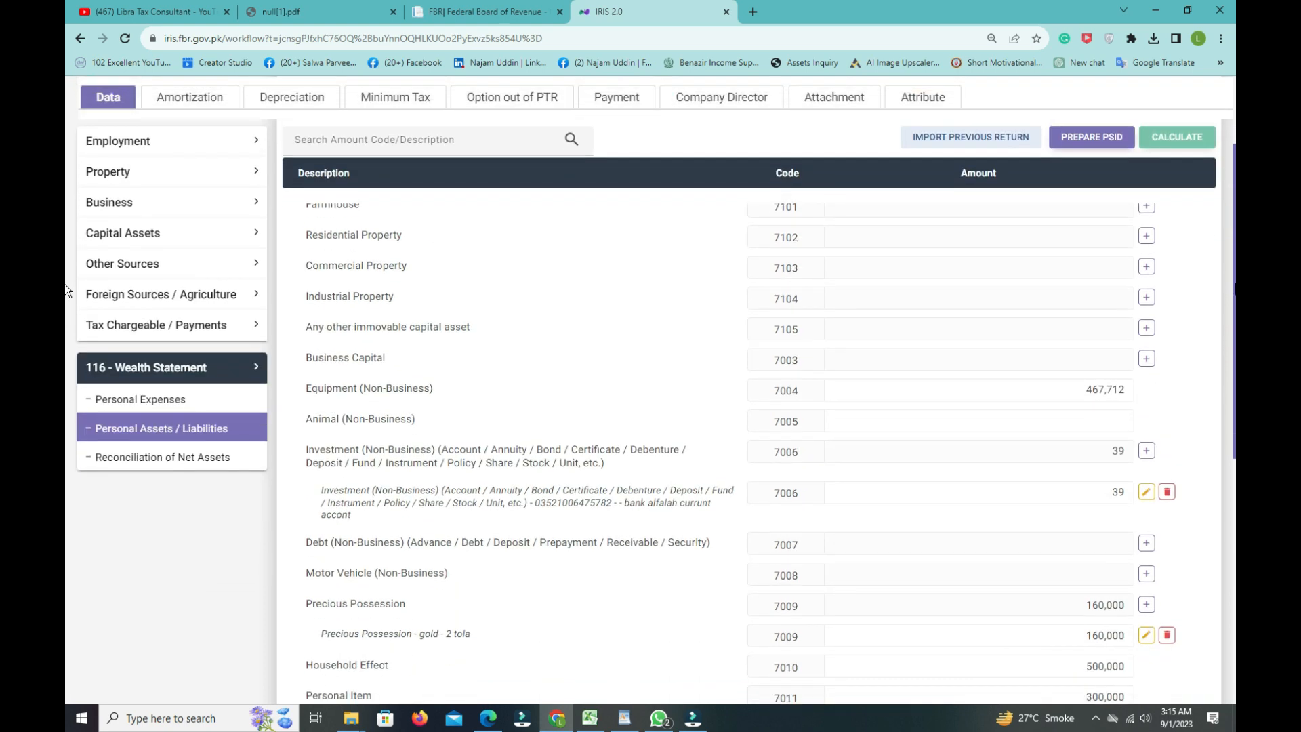
scroll(64, 283, up, 3)
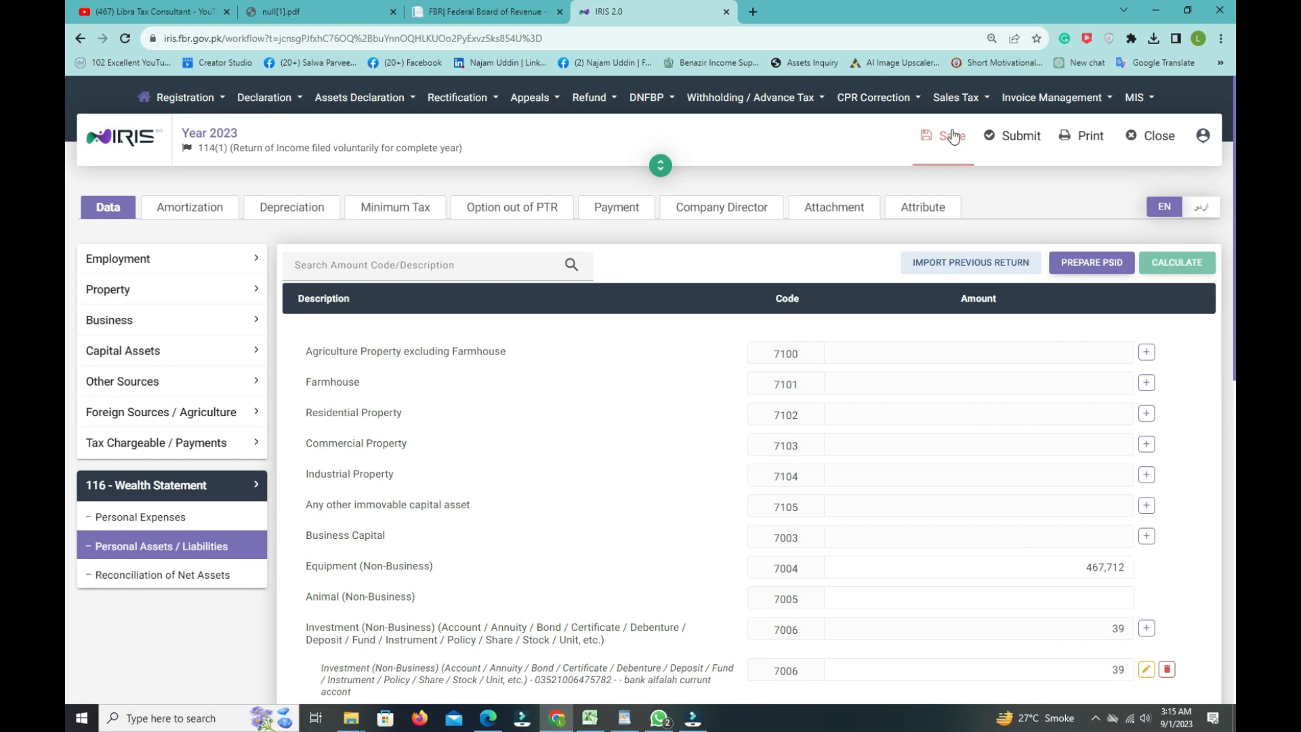
click(952, 136)
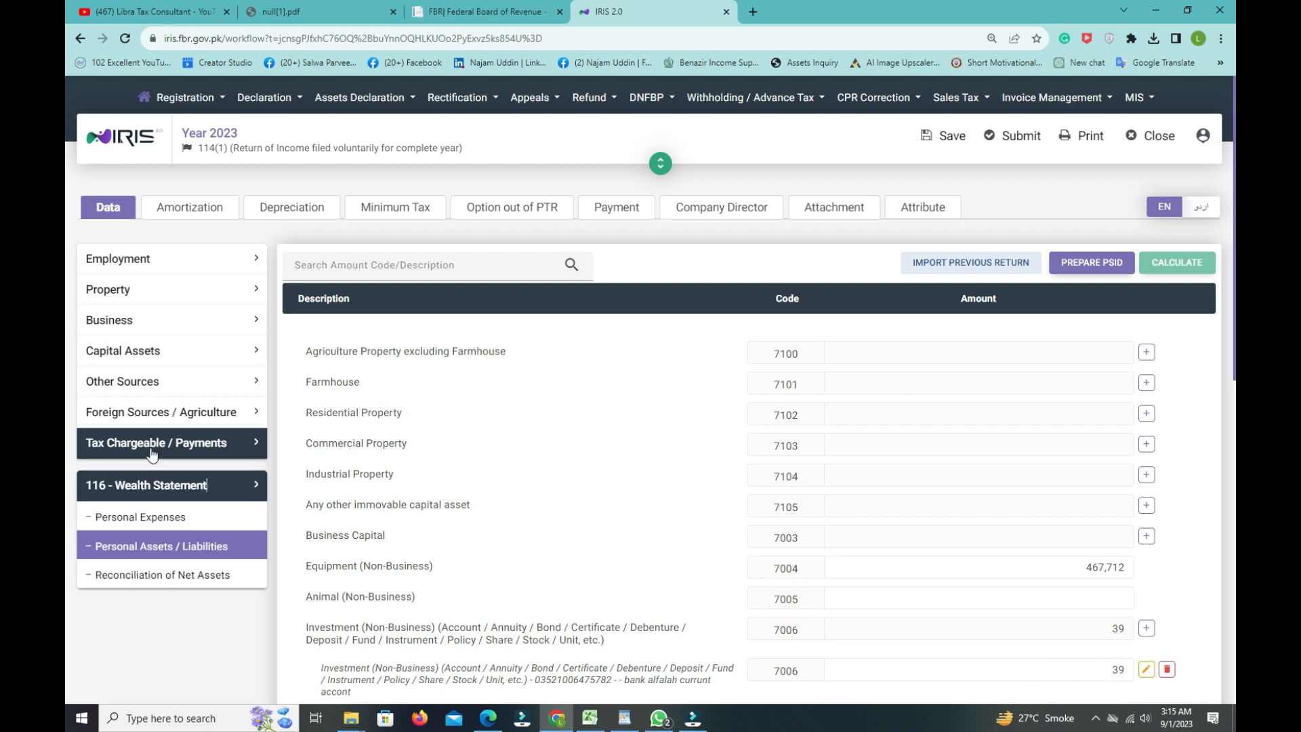
Enter the 911,183 salary as Income Declared subject to Normal Tax in Reconciliation of Net Assets and recalculate
click(188, 485)
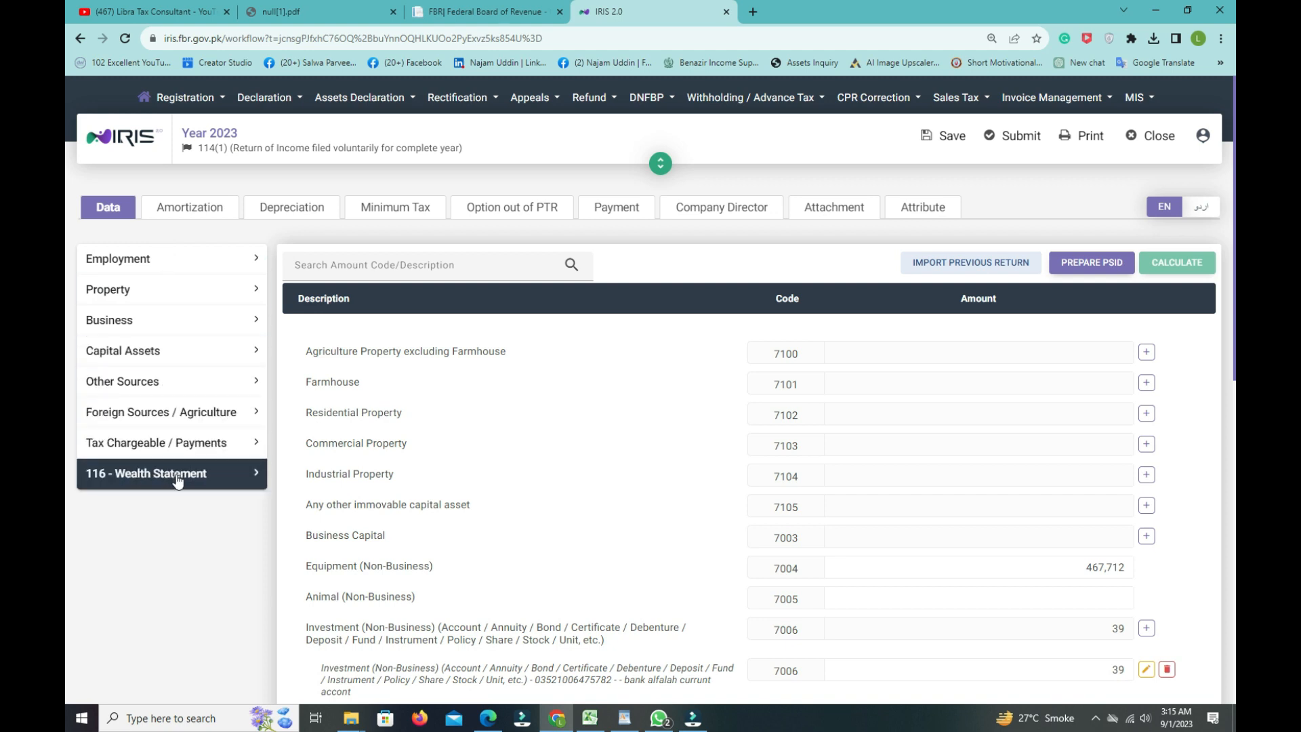
click(124, 261)
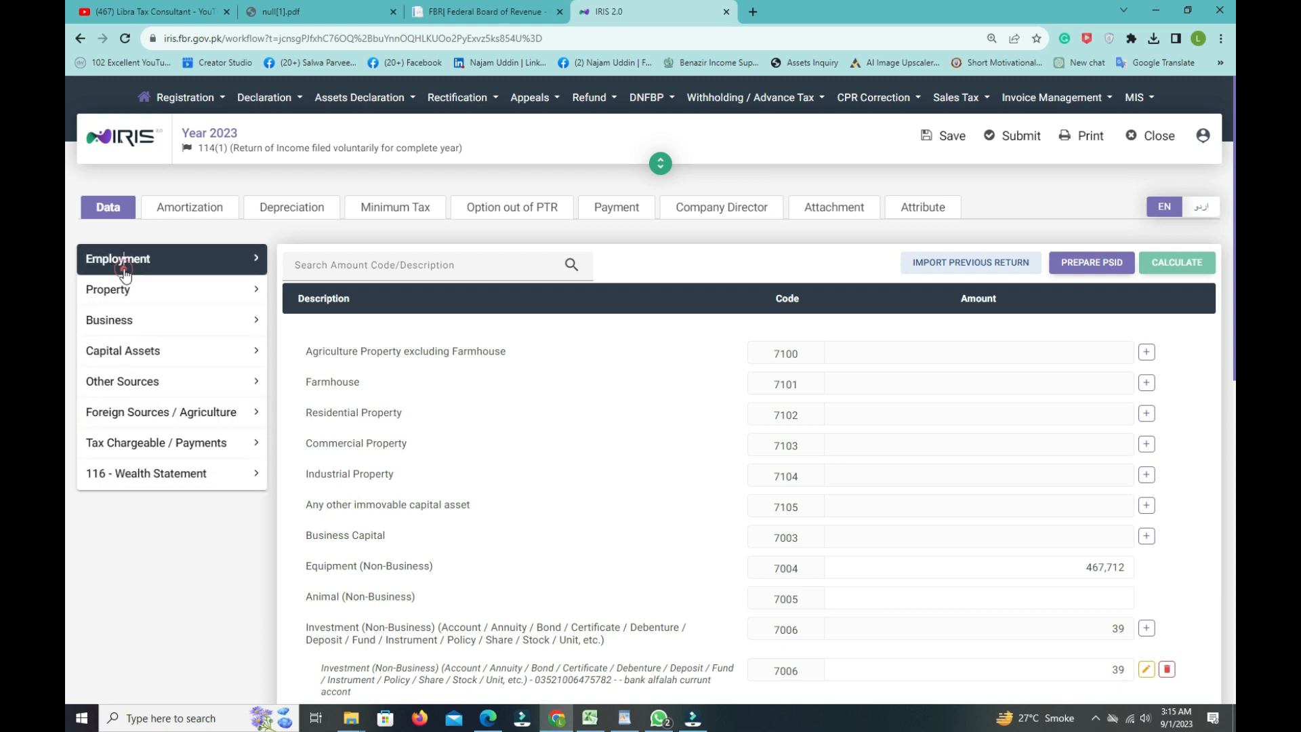
click(166, 305)
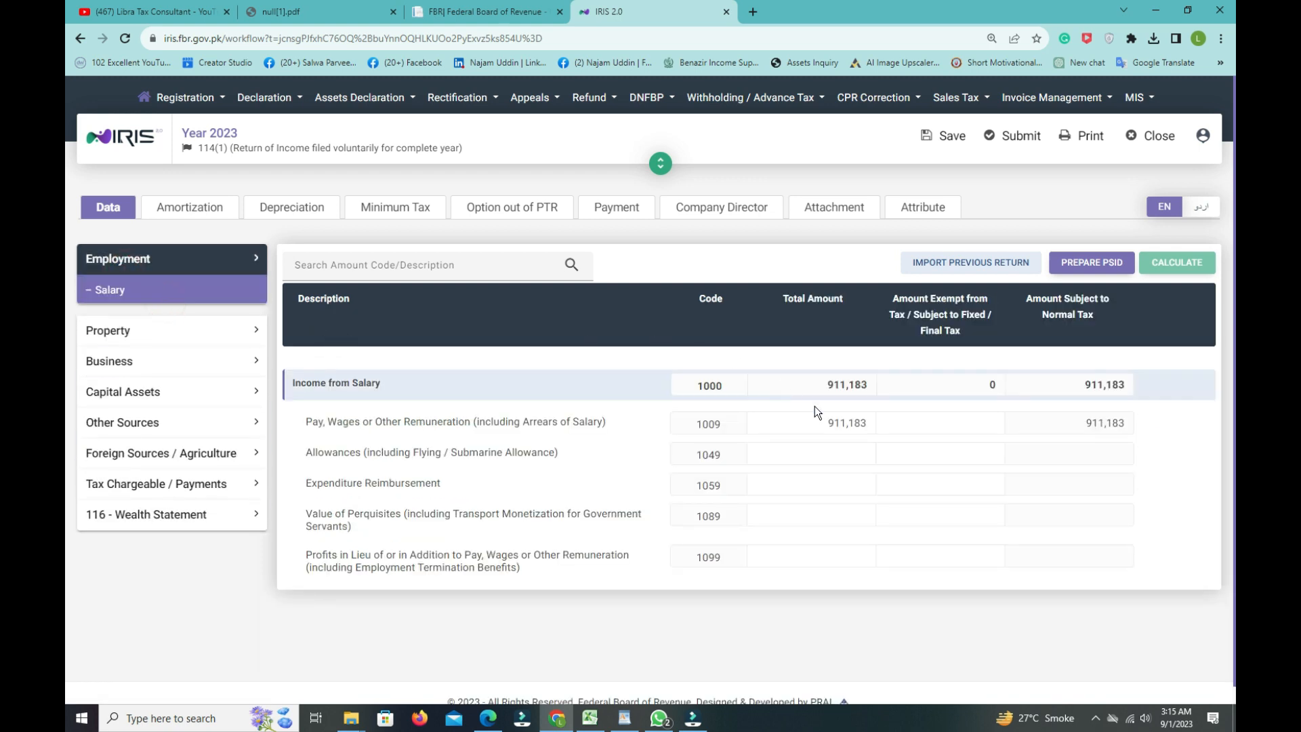
click(831, 423)
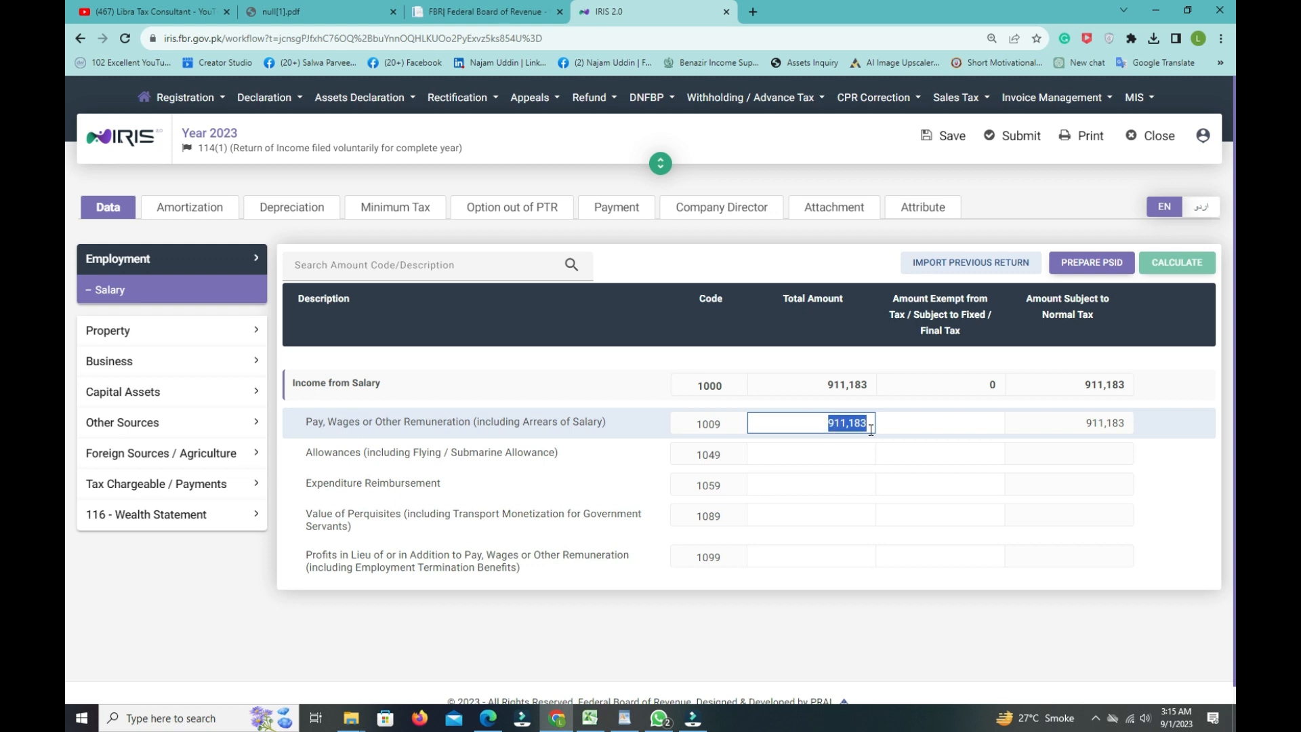
click(125, 264)
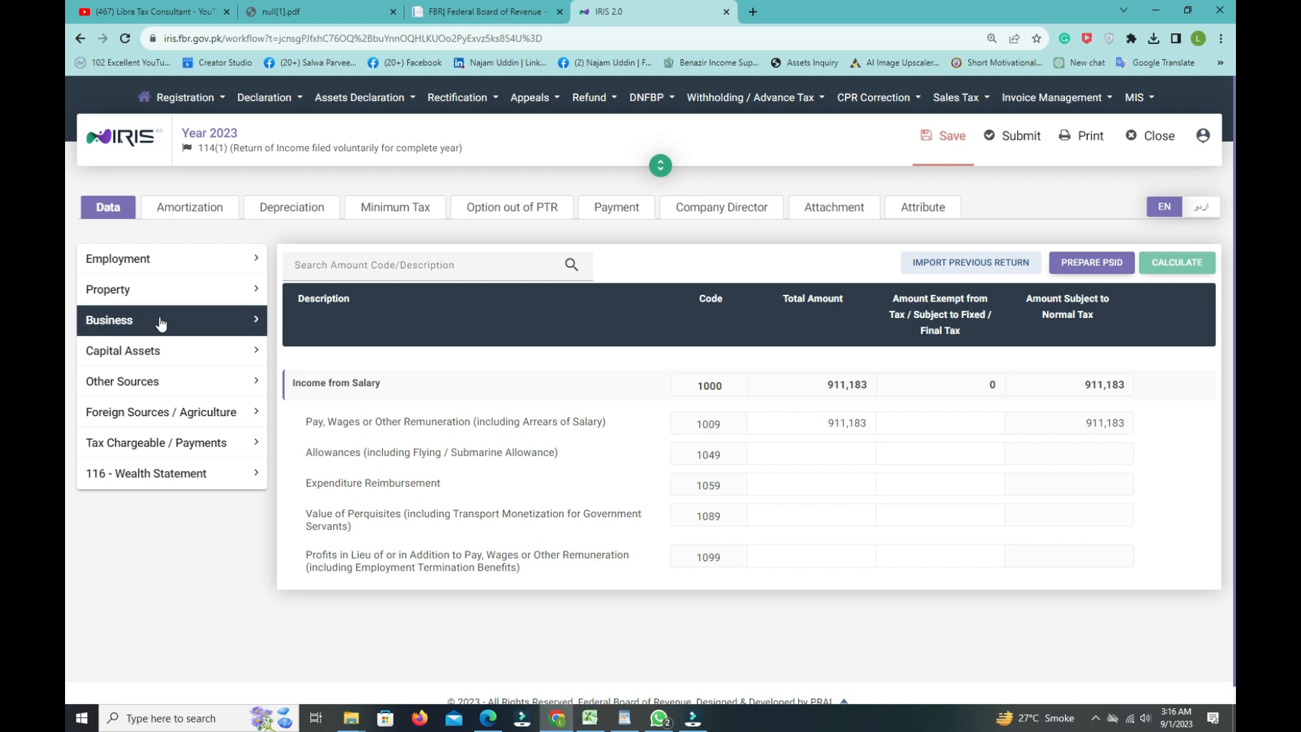
click(155, 472)
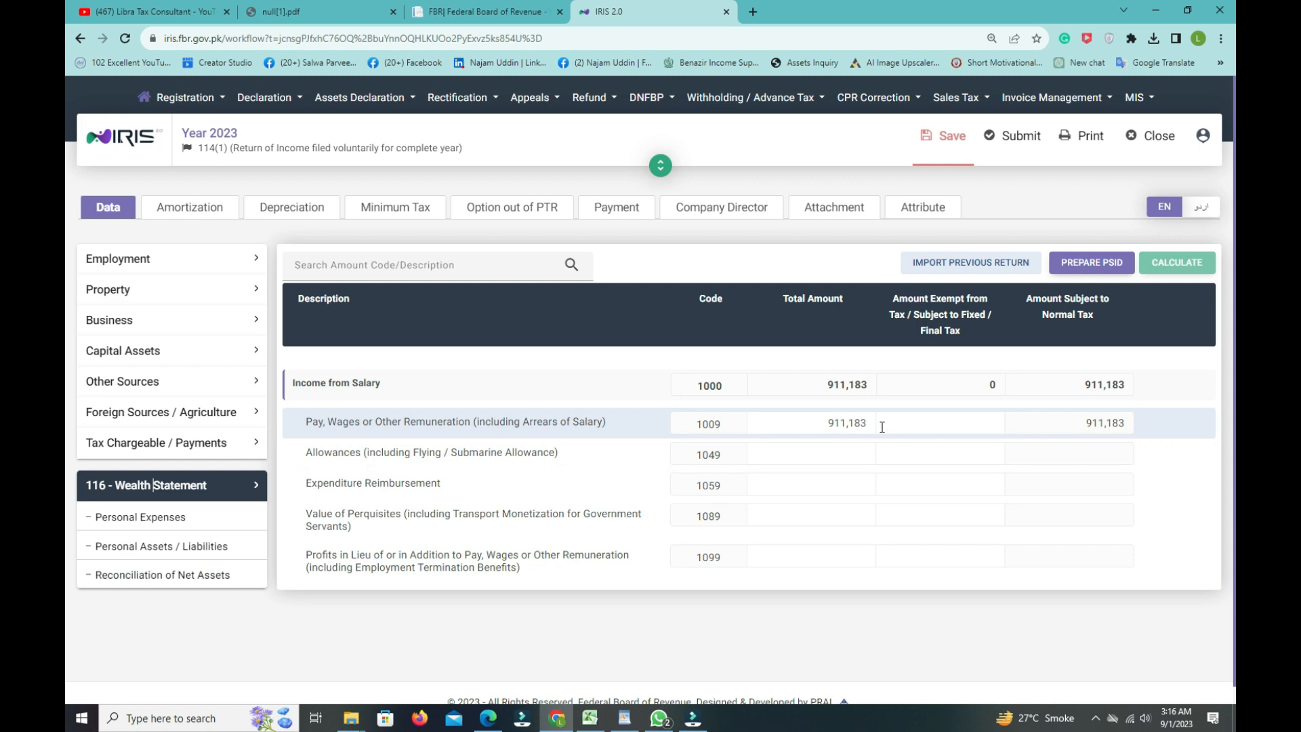
click(154, 587)
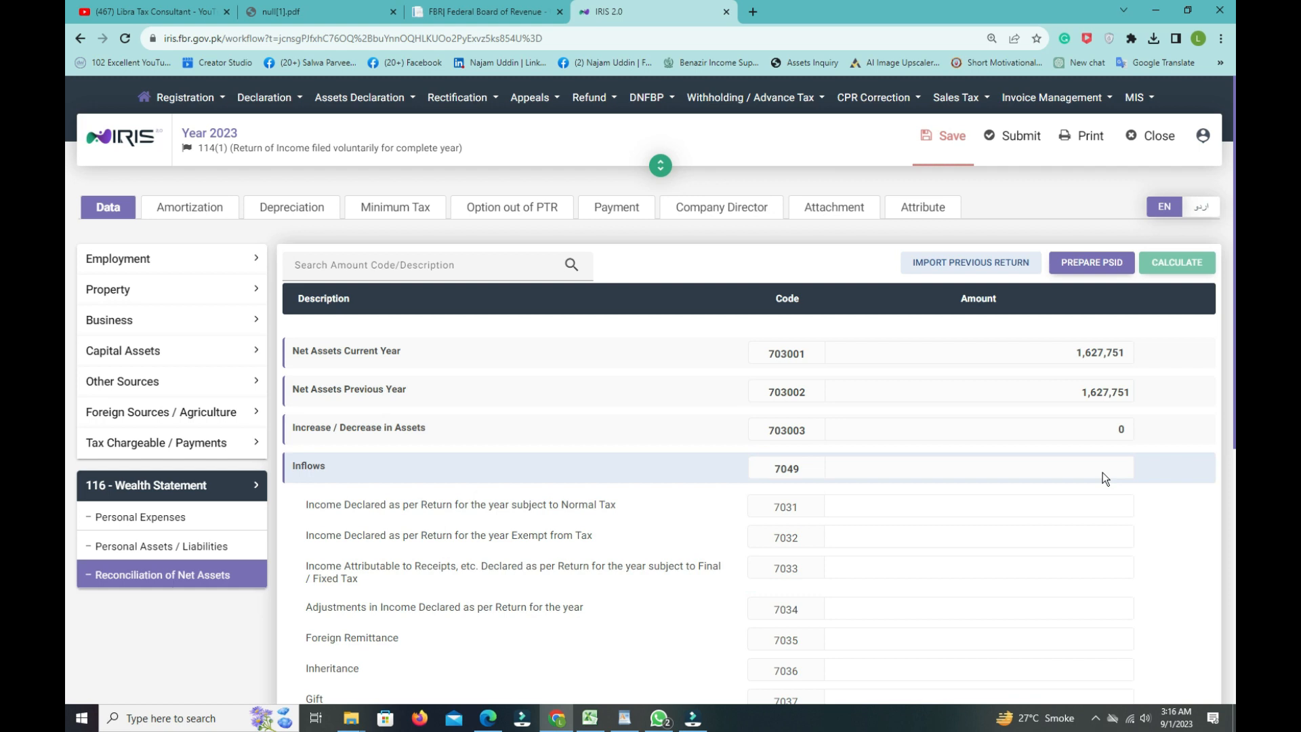
click(1108, 499)
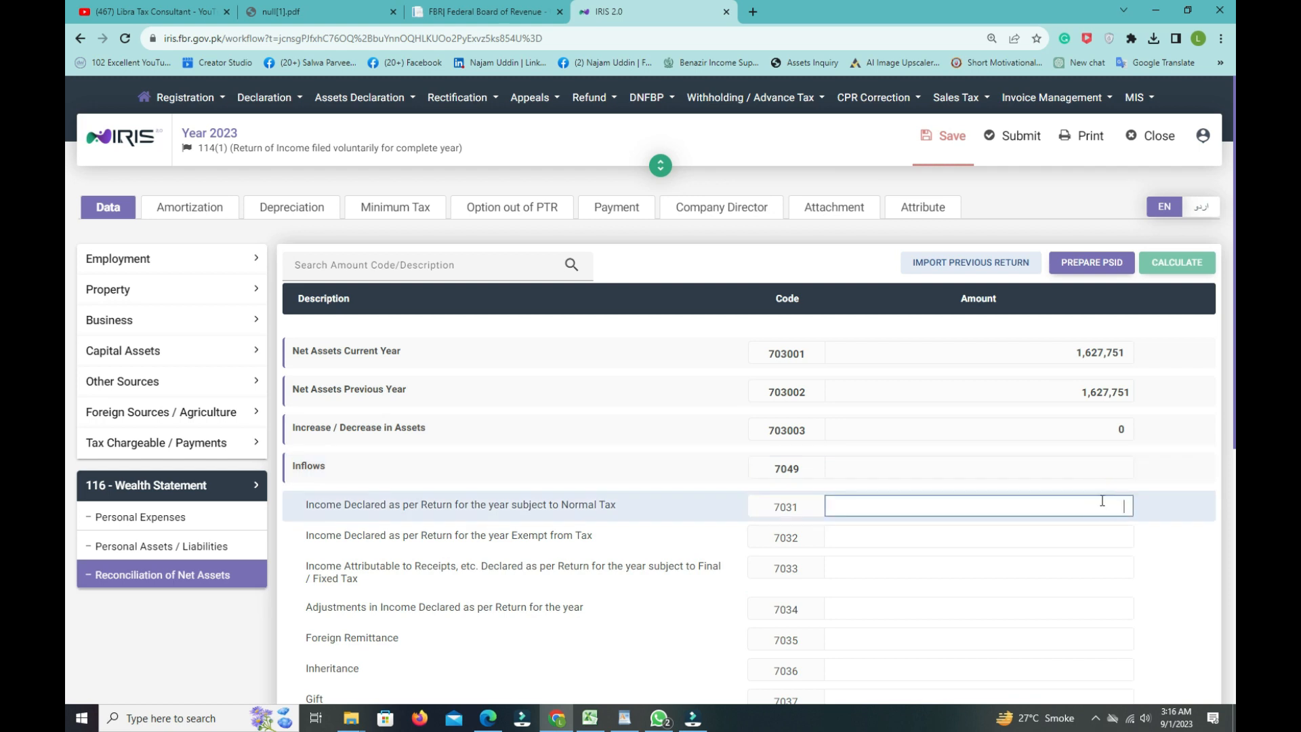
text(911183)
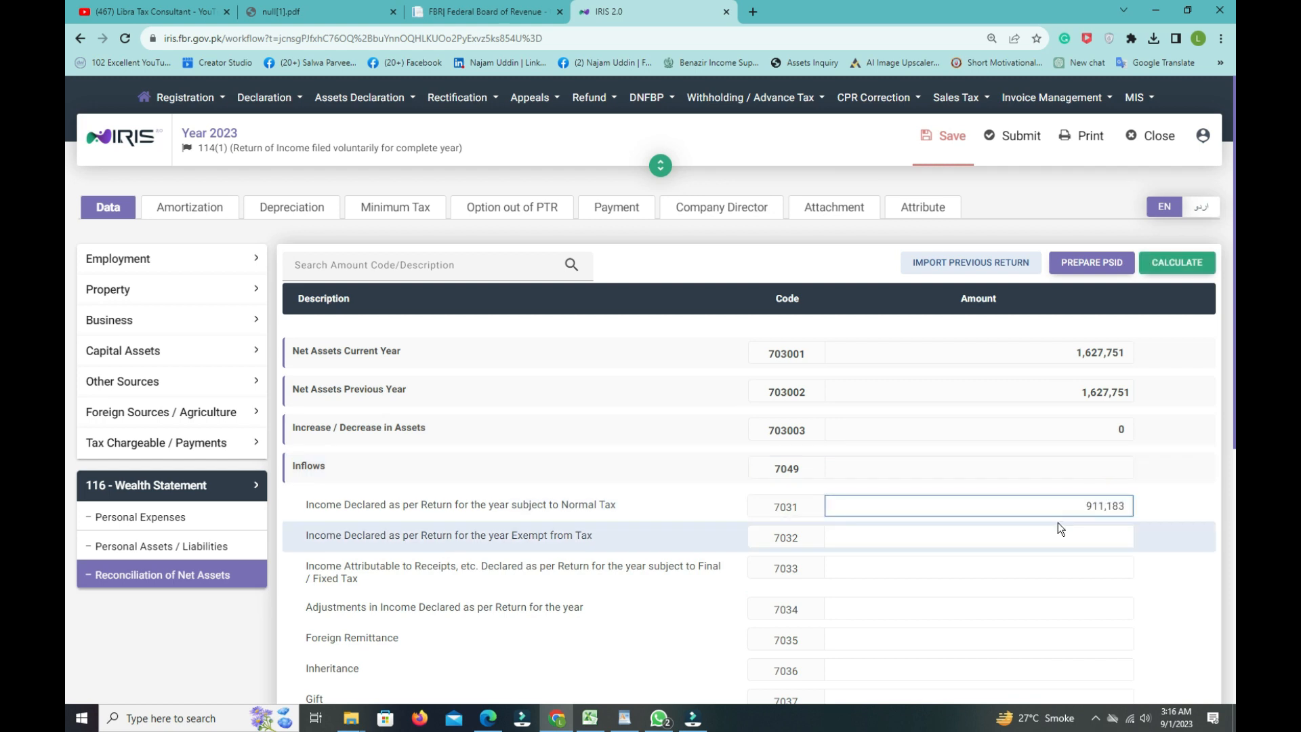
click(1204, 269)
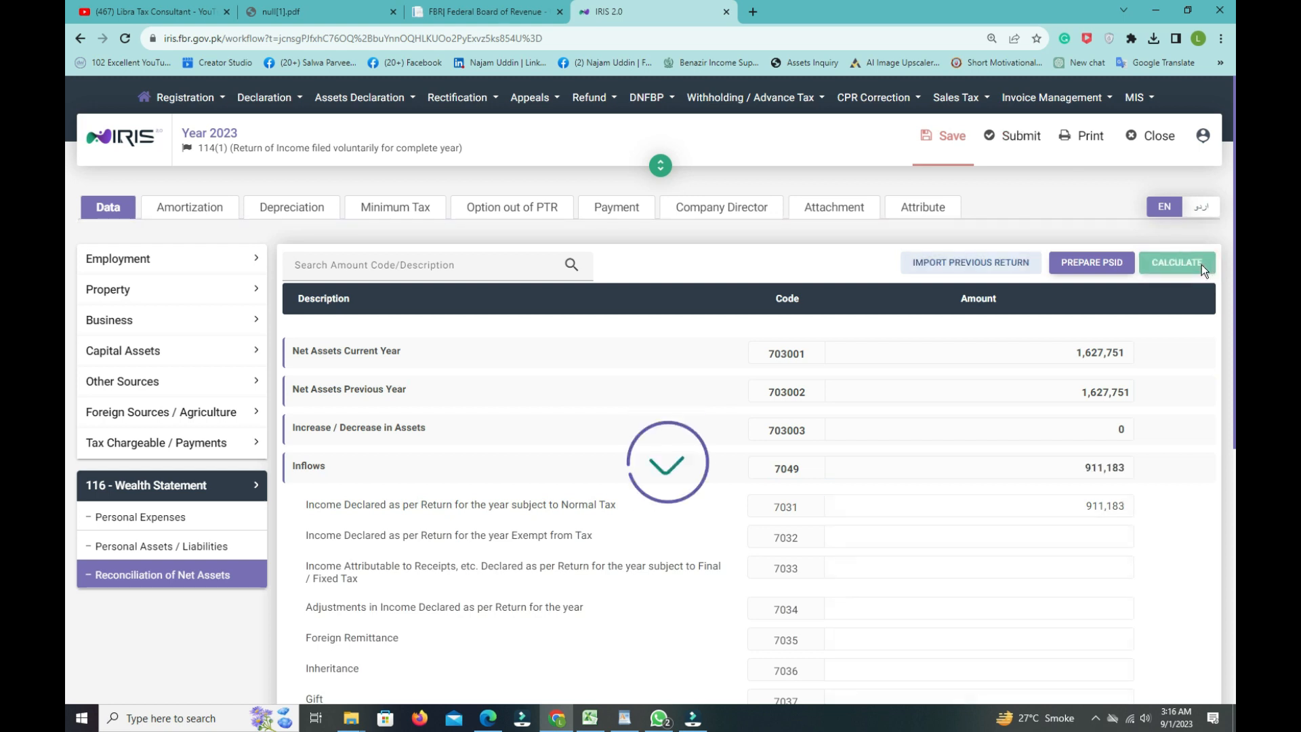
Copy and clear the Income Declared subject to Normal Tax amount in Reconciliation of Net Assets, and recalculate
drag(1076, 507, 1168, 507)
key(ctrl+c)
key(BackSpace)
click(1192, 263)
scroll(66, 298, down, 1)
scroll(64, 300, down, 1)
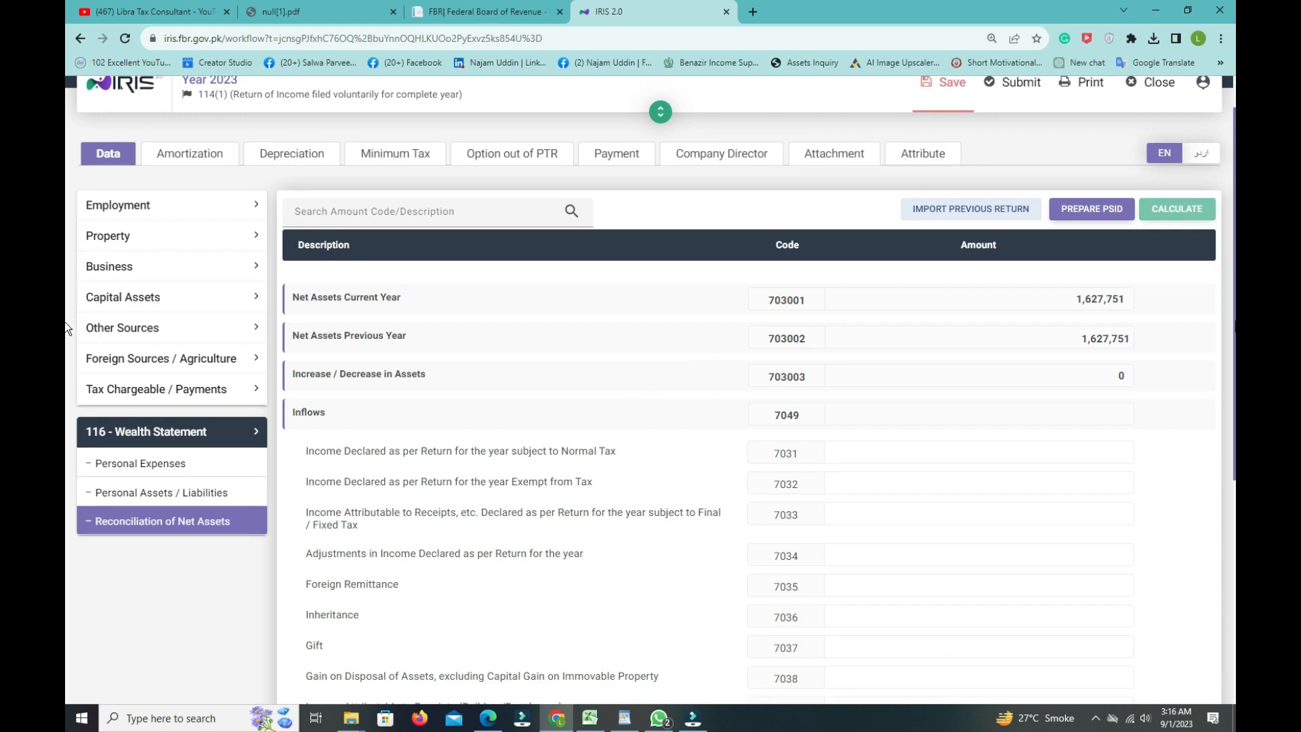
Enter 911,183 as Income Declared subject to Normal Tax in Reconciliation of Net Assets, recalculate, and check the Unreconciled Amount
scroll(64, 321, down, 1)
scroll(67, 345, down, 5)
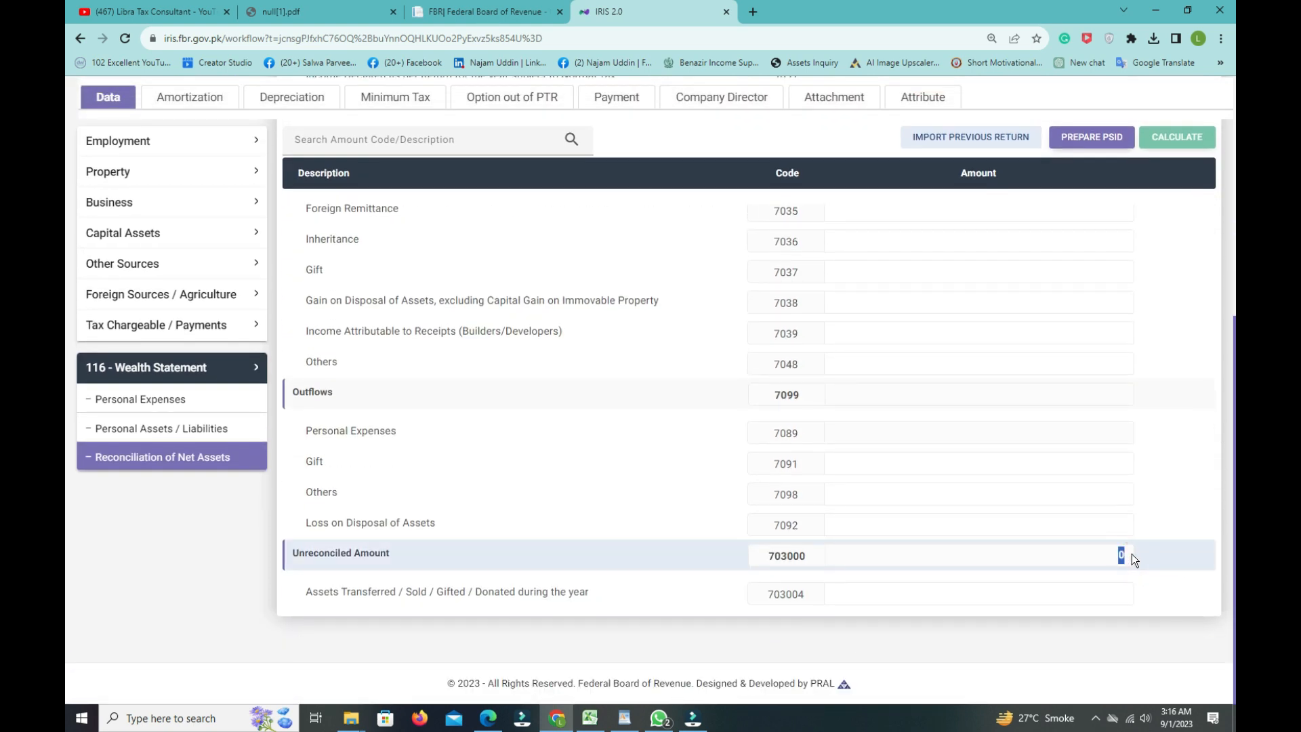
scroll(64, 563, up, 1)
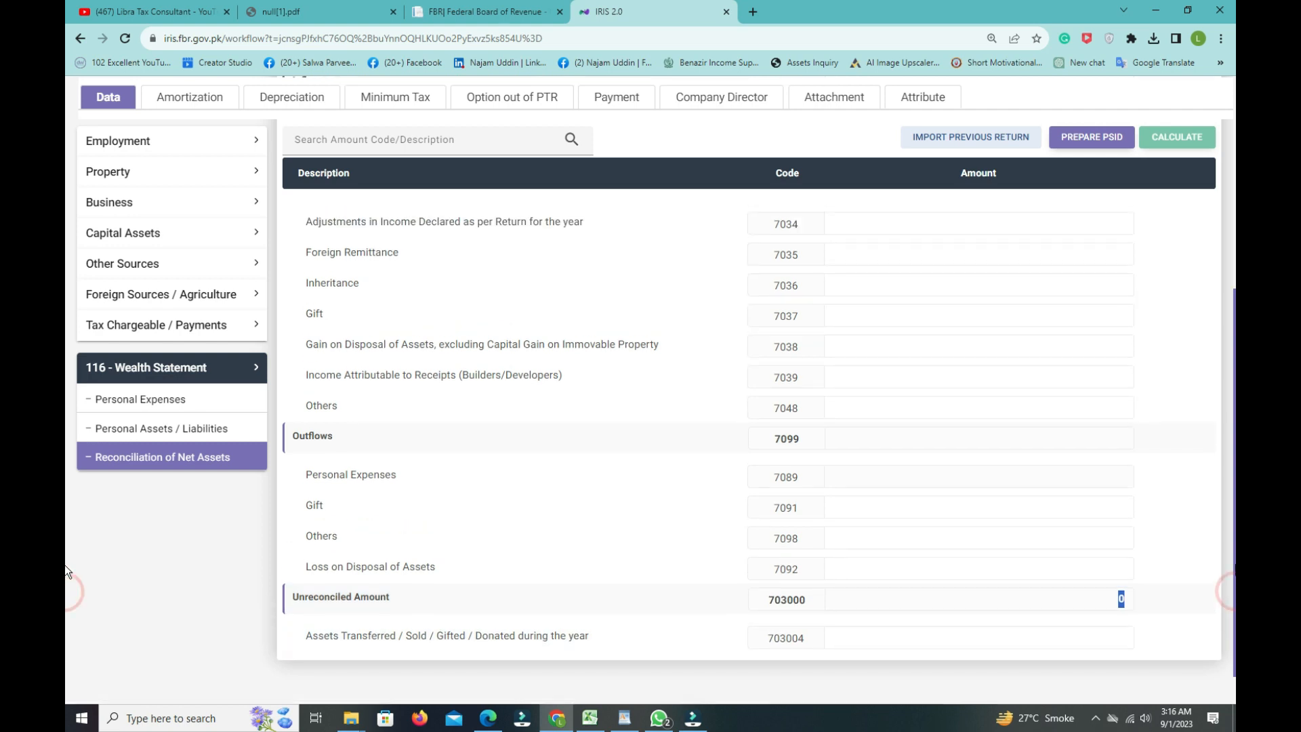
scroll(1223, 386, up, 4)
scroll(1222, 386, up, 1)
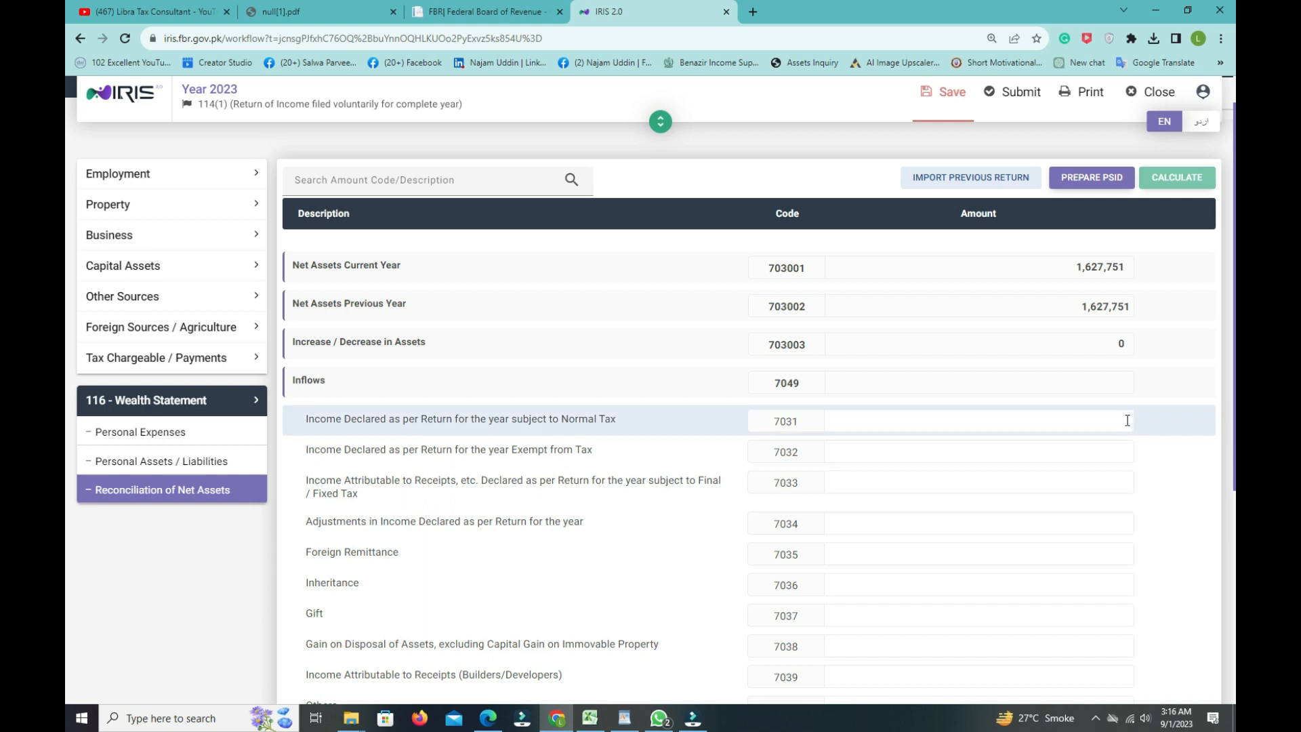
click(1127, 420)
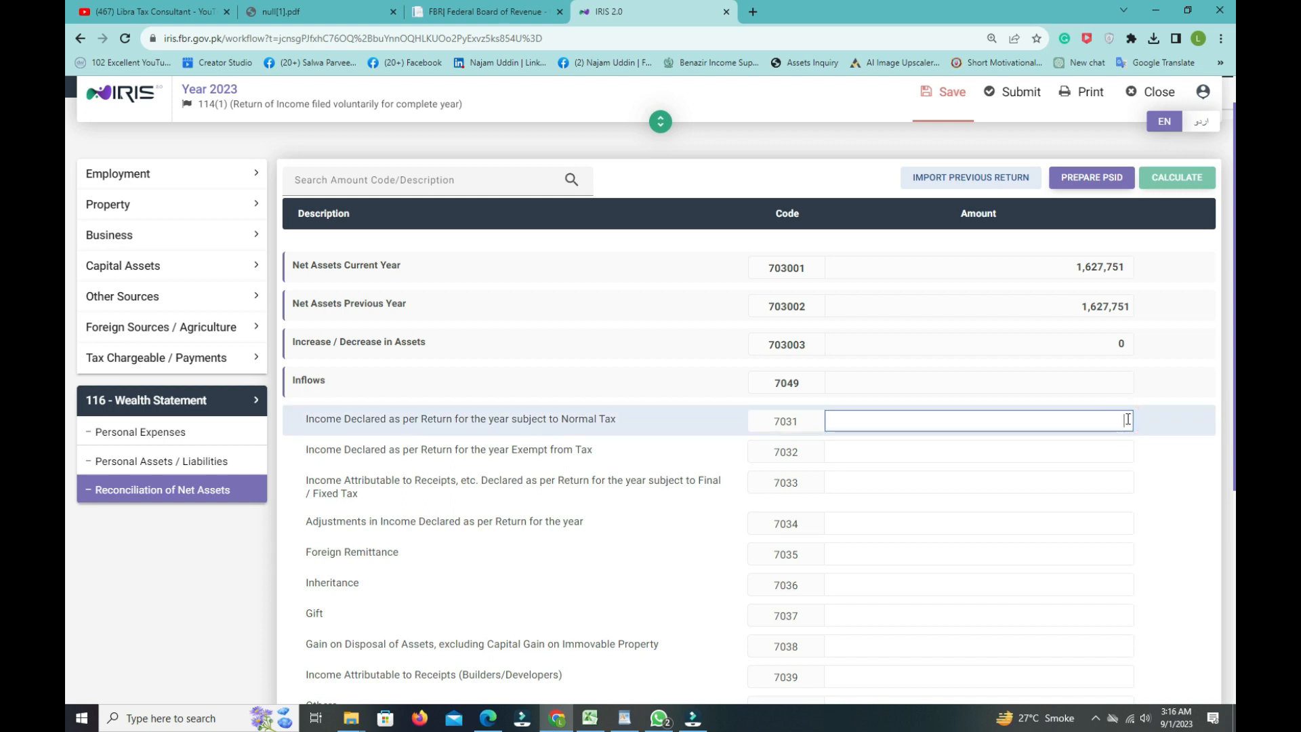
key(ctrl+v)
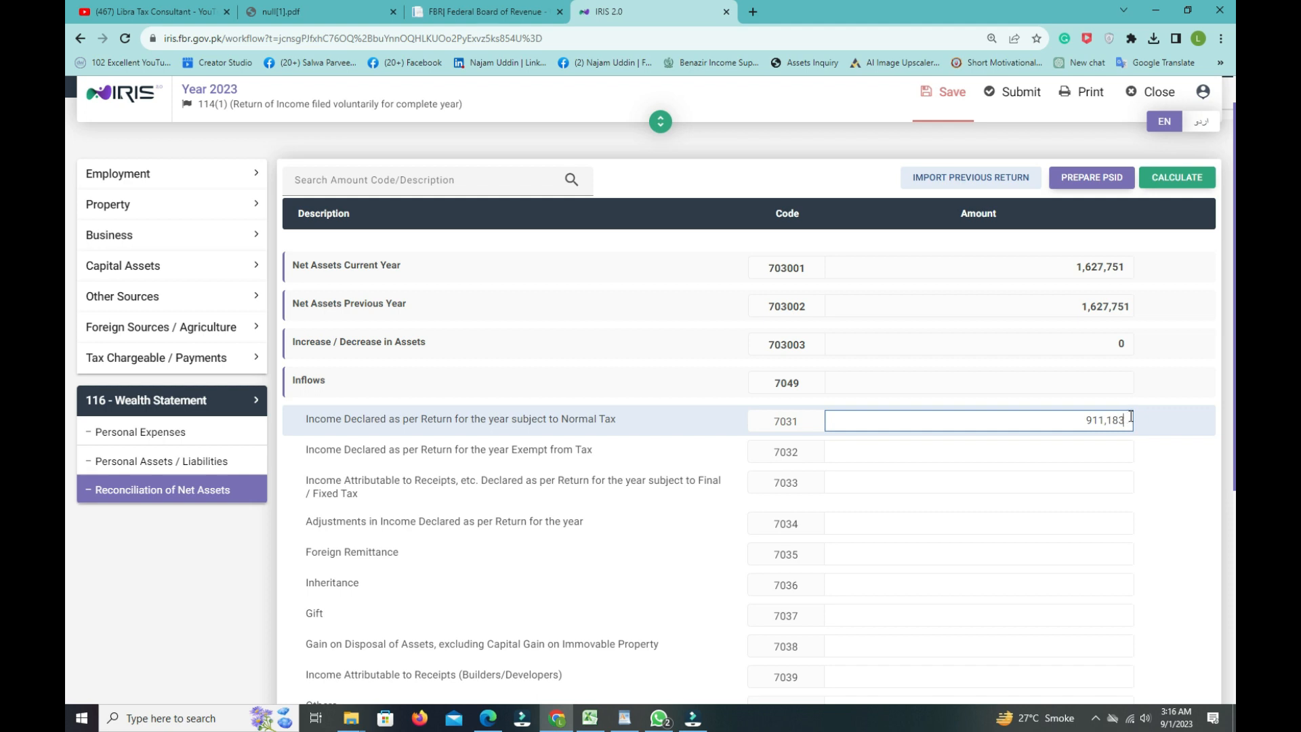
click(1201, 180)
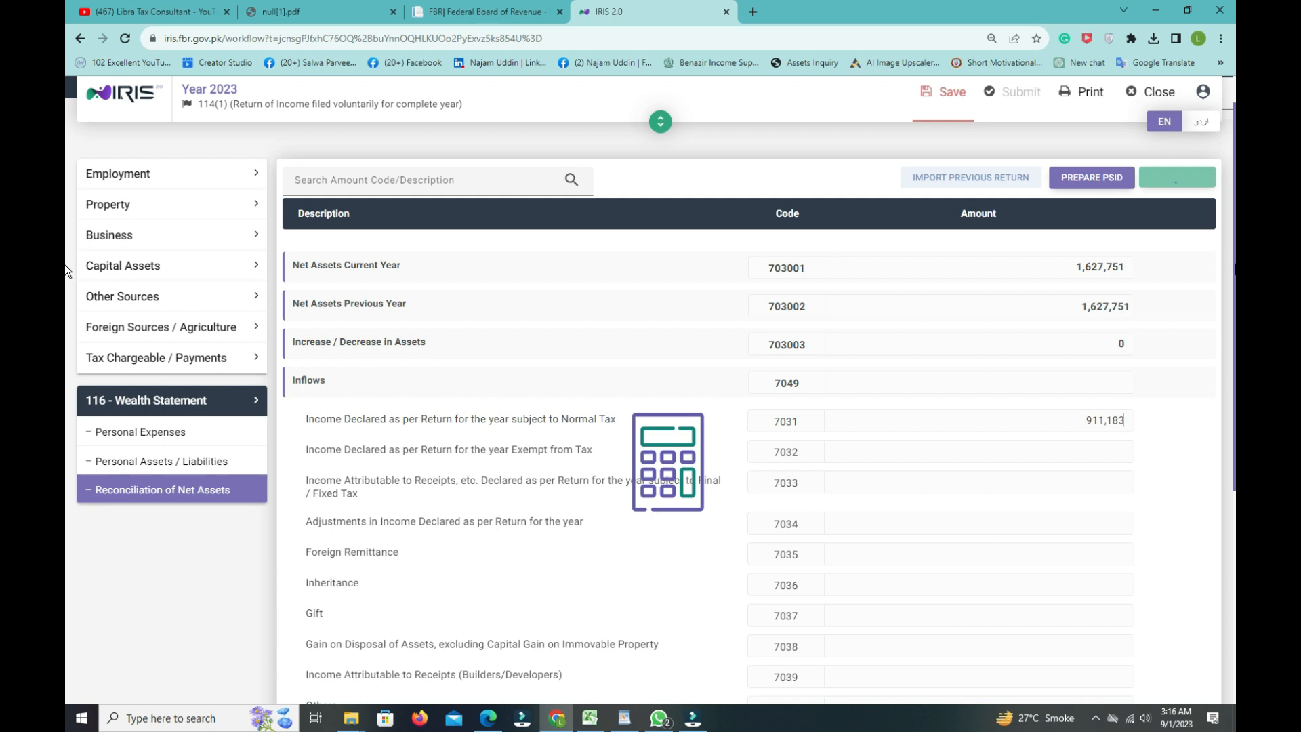
scroll(65, 271, down, 5)
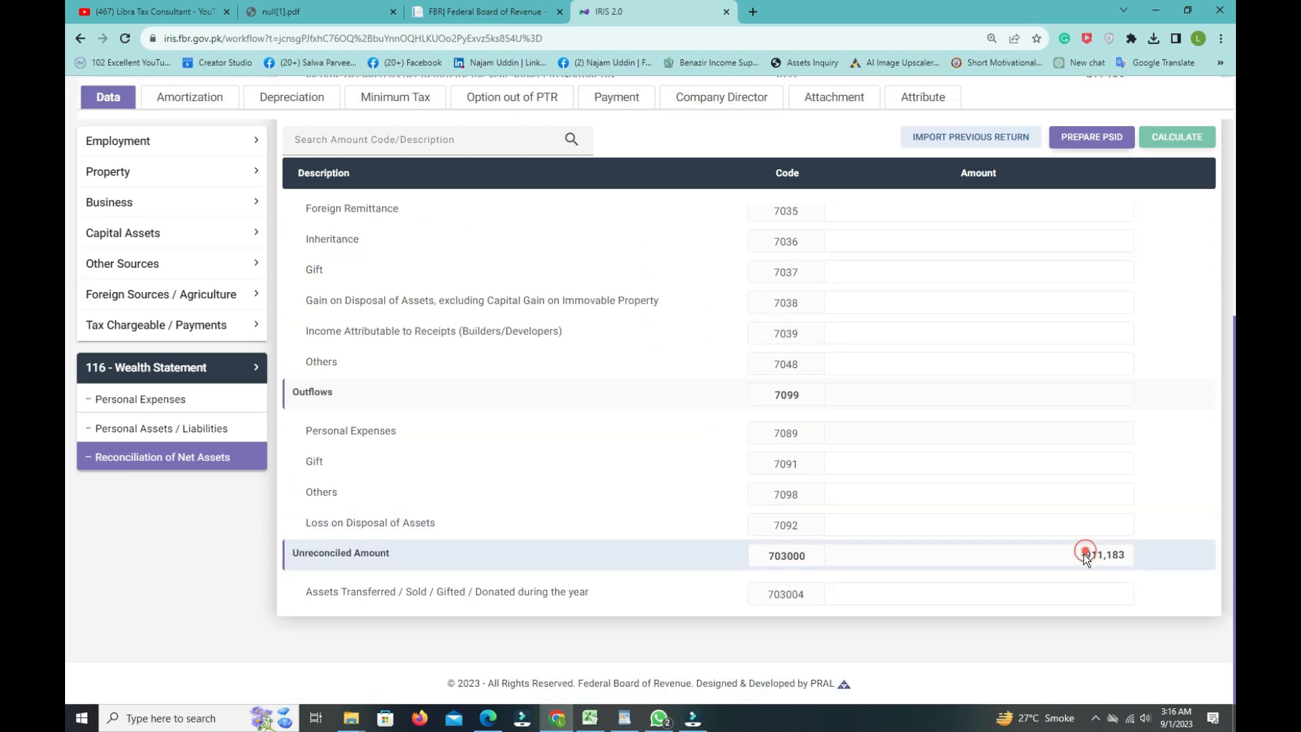
click(1145, 571)
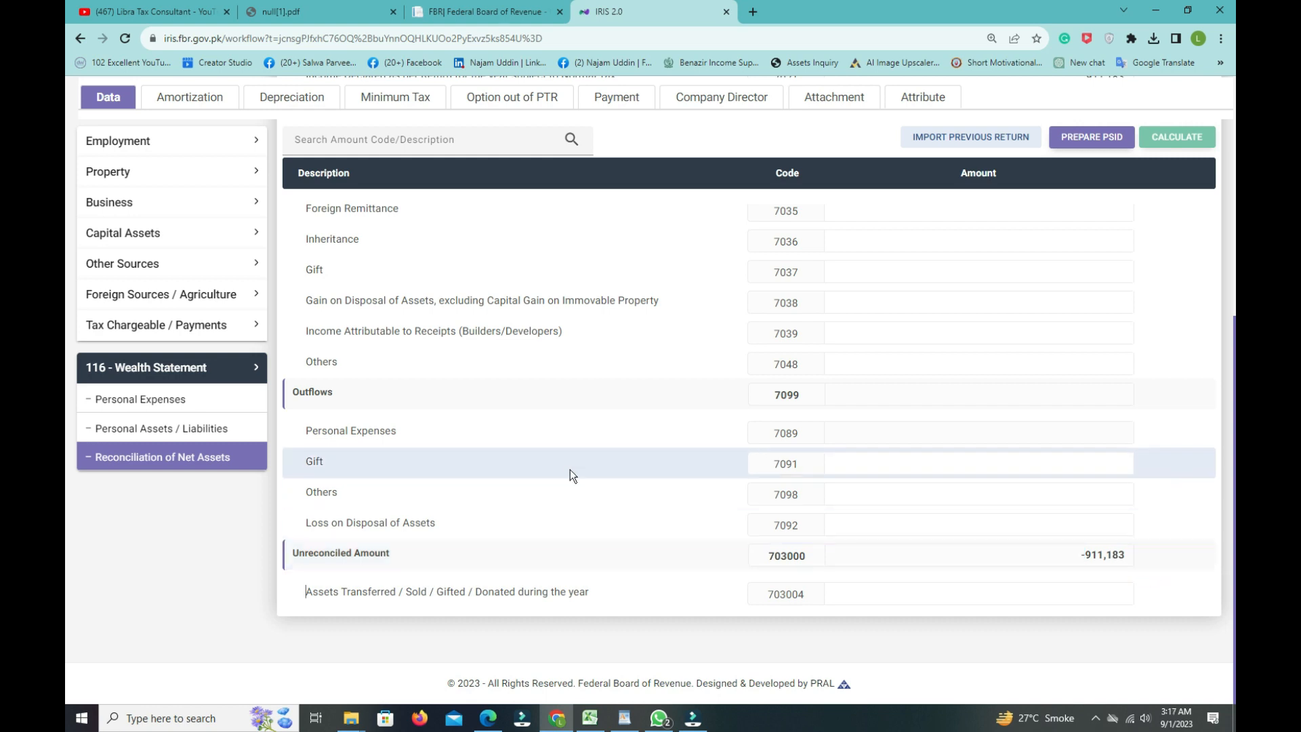
In the wealth statement's Personal Expenses, enter 15,000 for Vehicle Running / Maintenance and 48,000 for Travelling
click(204, 411)
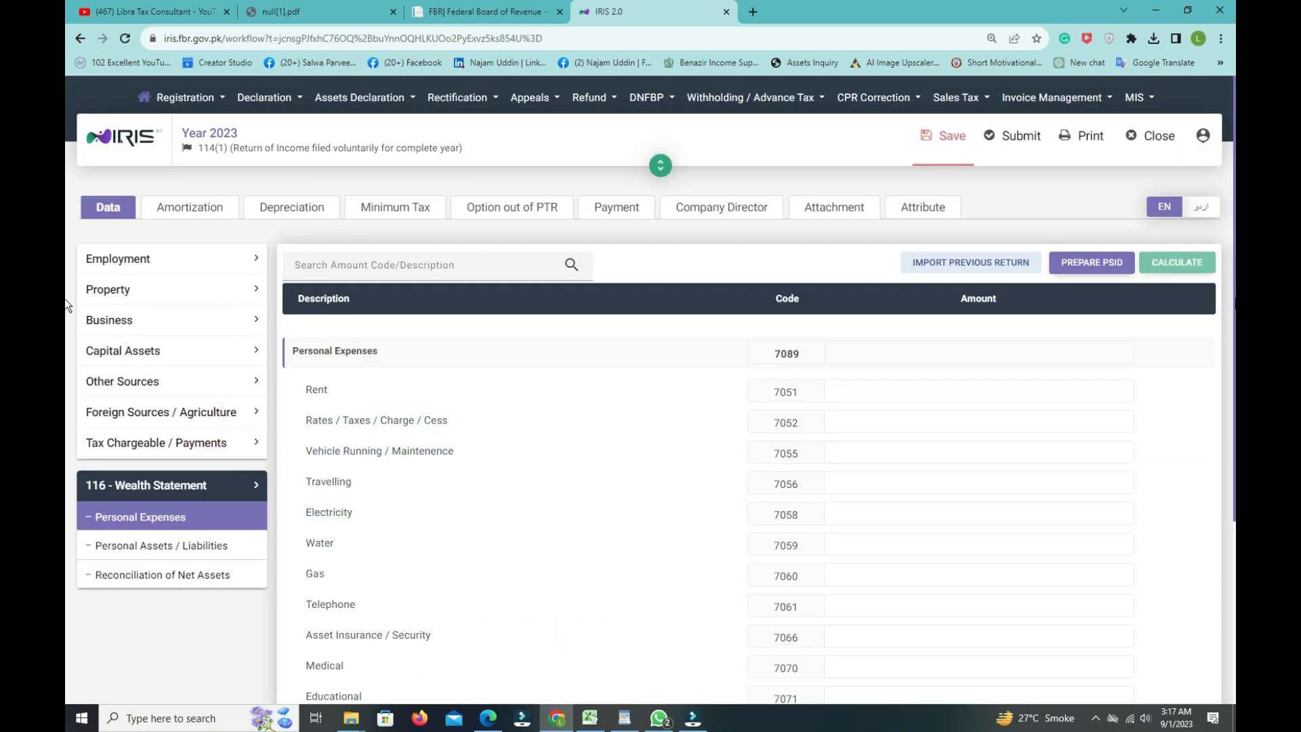
scroll(68, 305, down, 3)
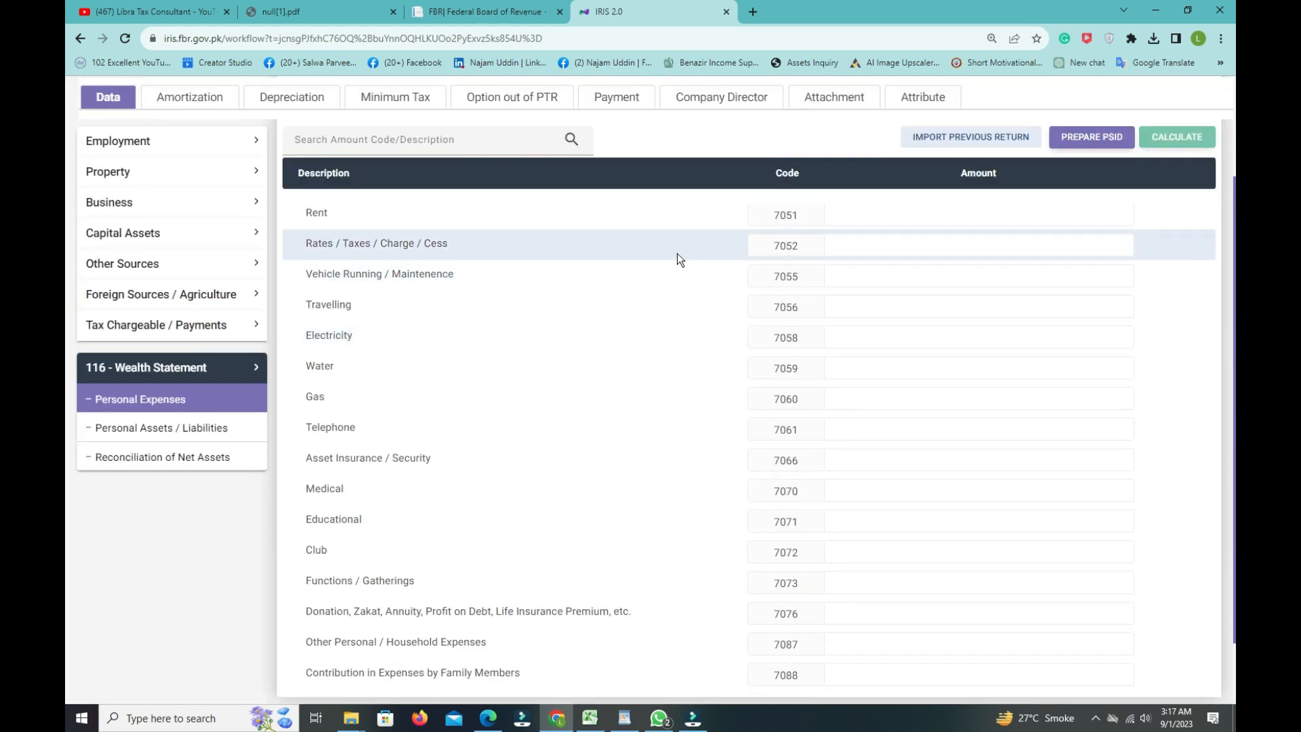
click(949, 280)
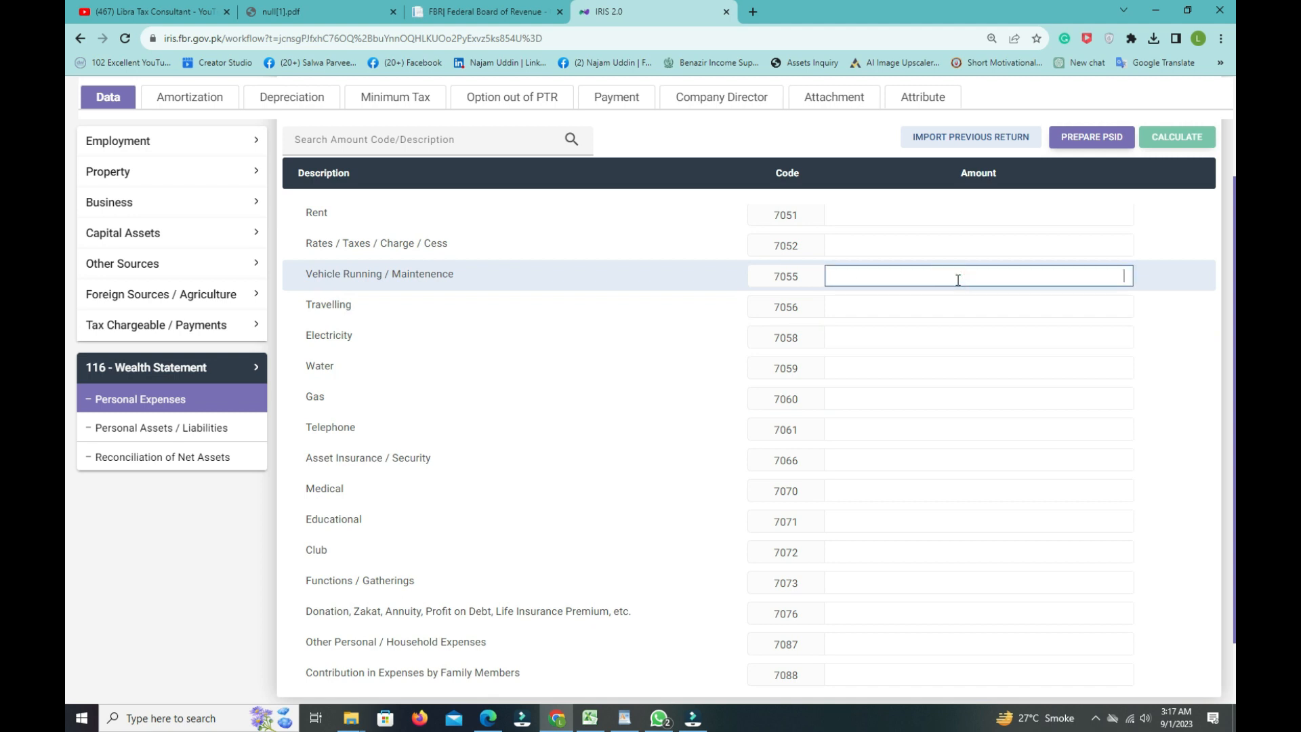
text(15)
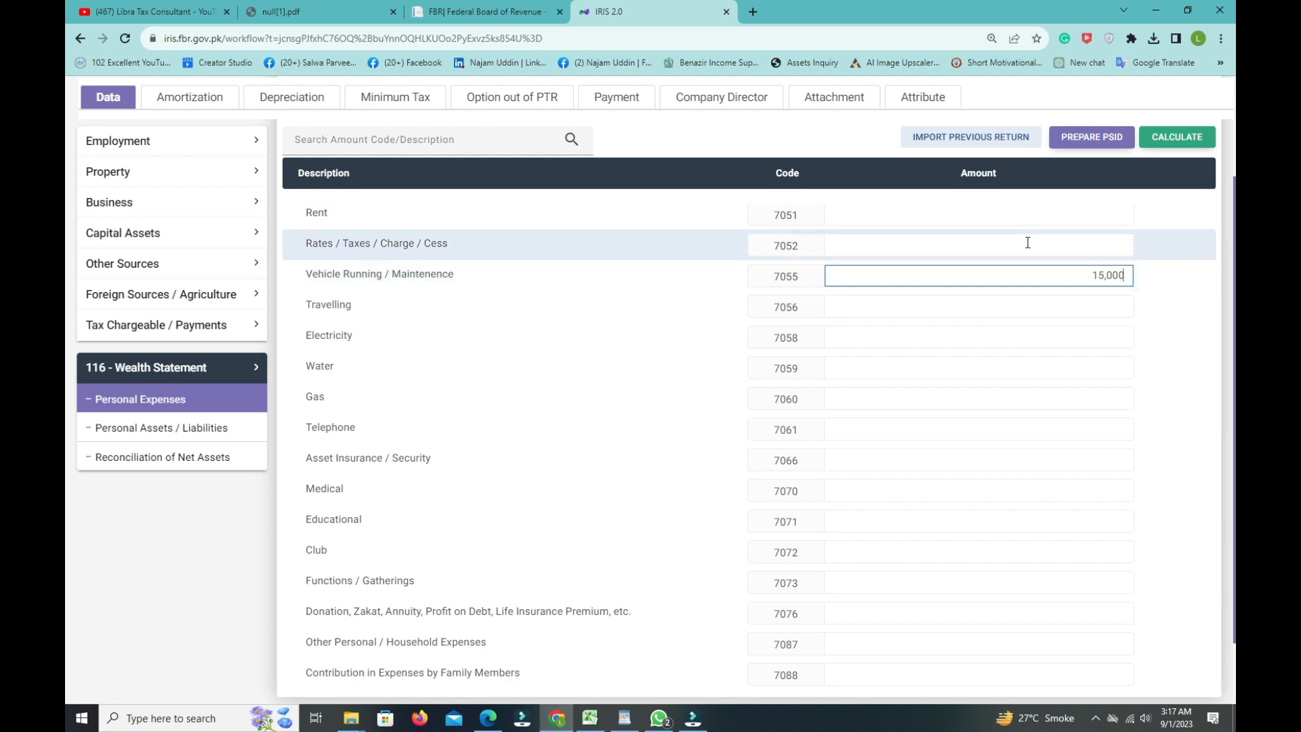
click(1064, 304)
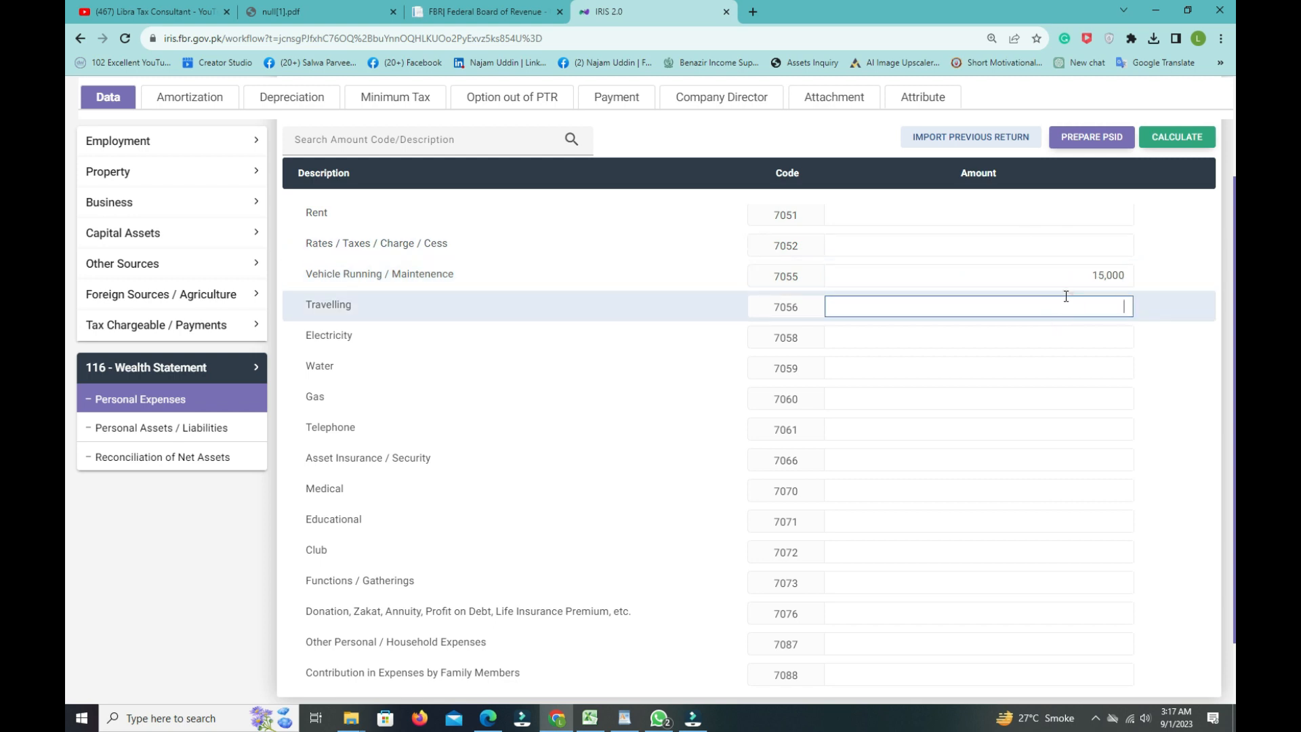
text(8000)
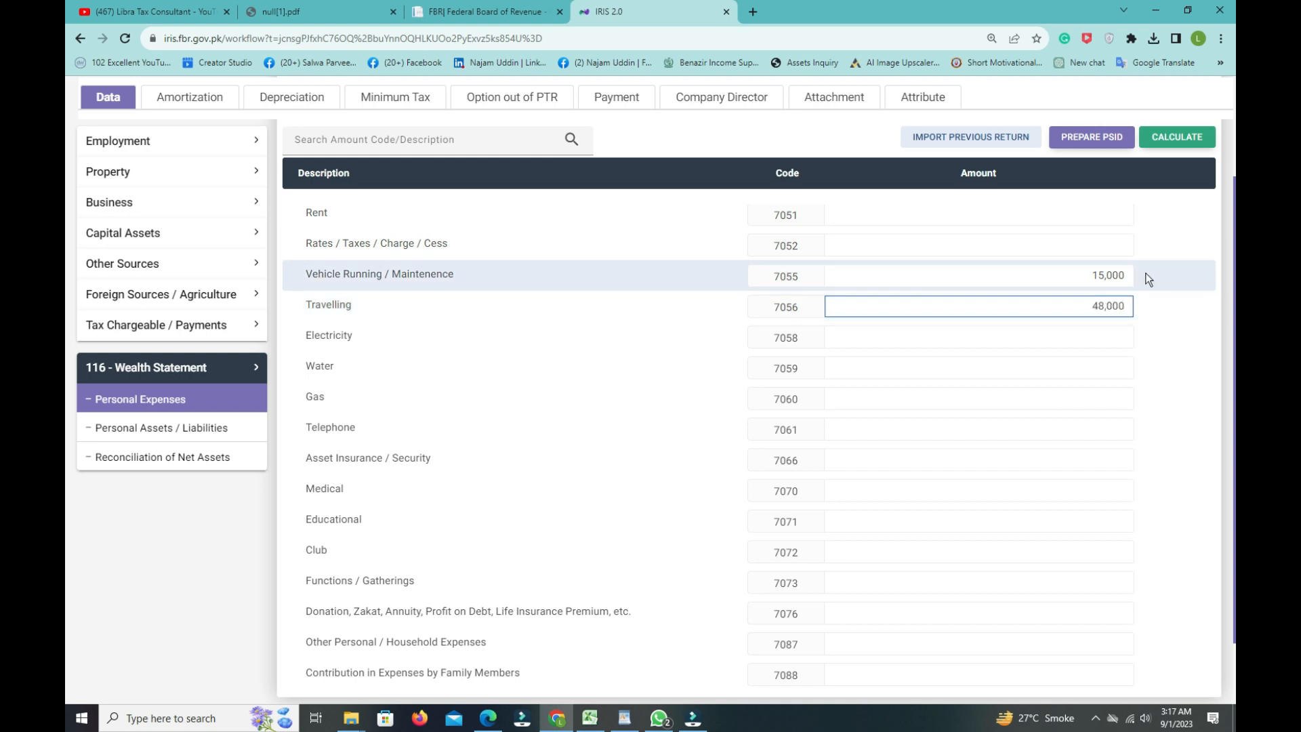
Enter personal expenses of 40,000 for Electricity, 10,000 for Water and 12,000 for Gas, and recalculate
click(1063, 338)
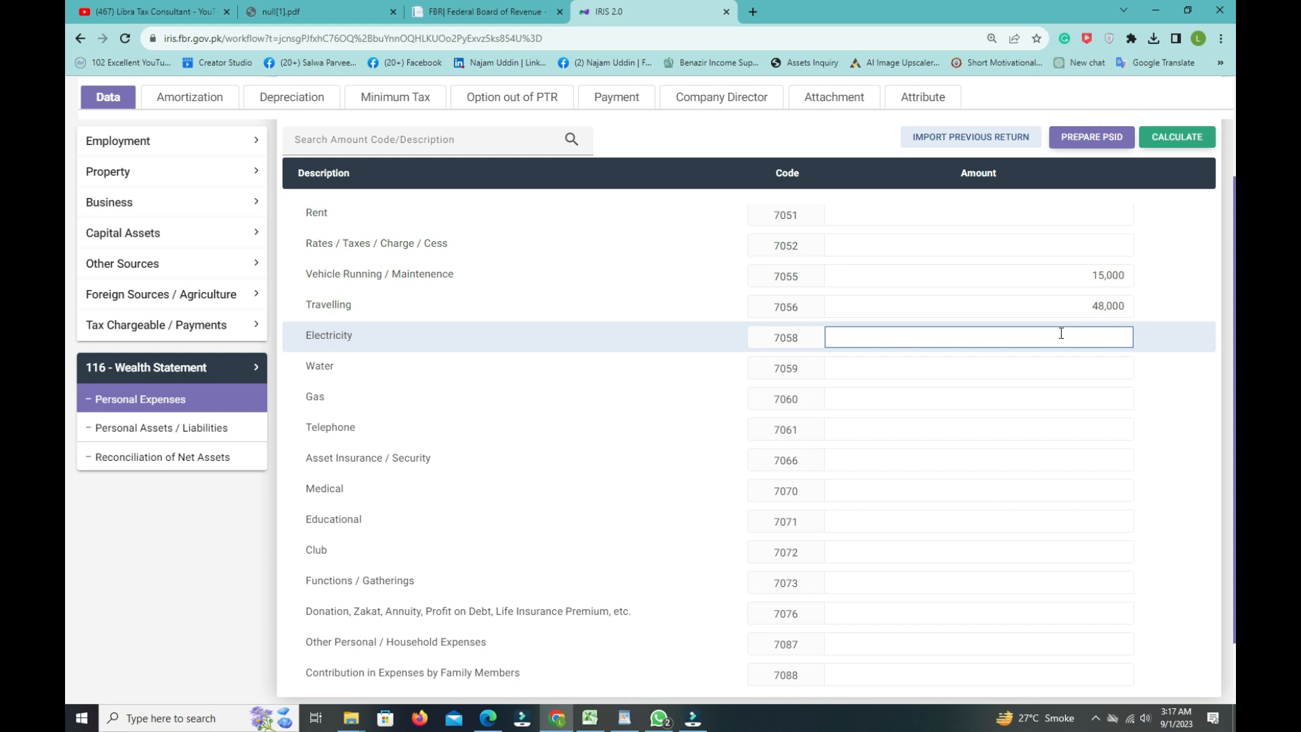
text(400000)
click(1082, 370)
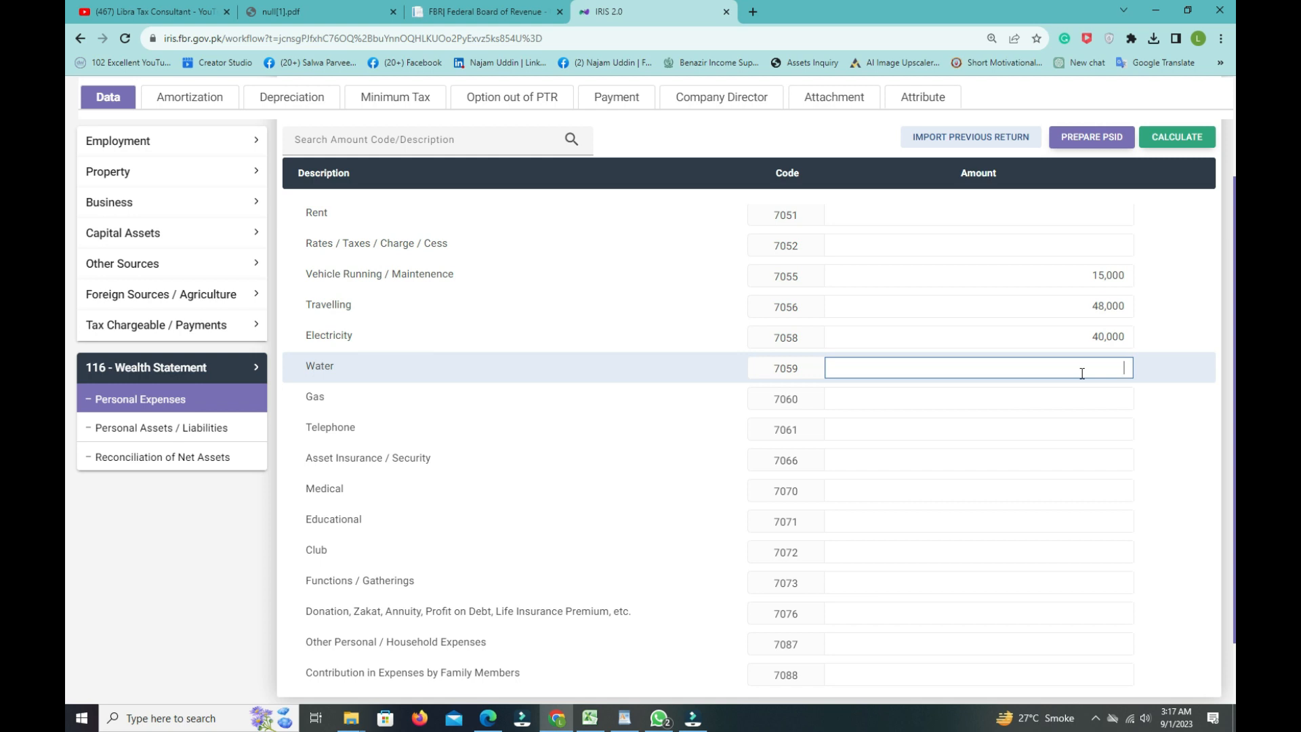
text(100000)
click(1085, 397)
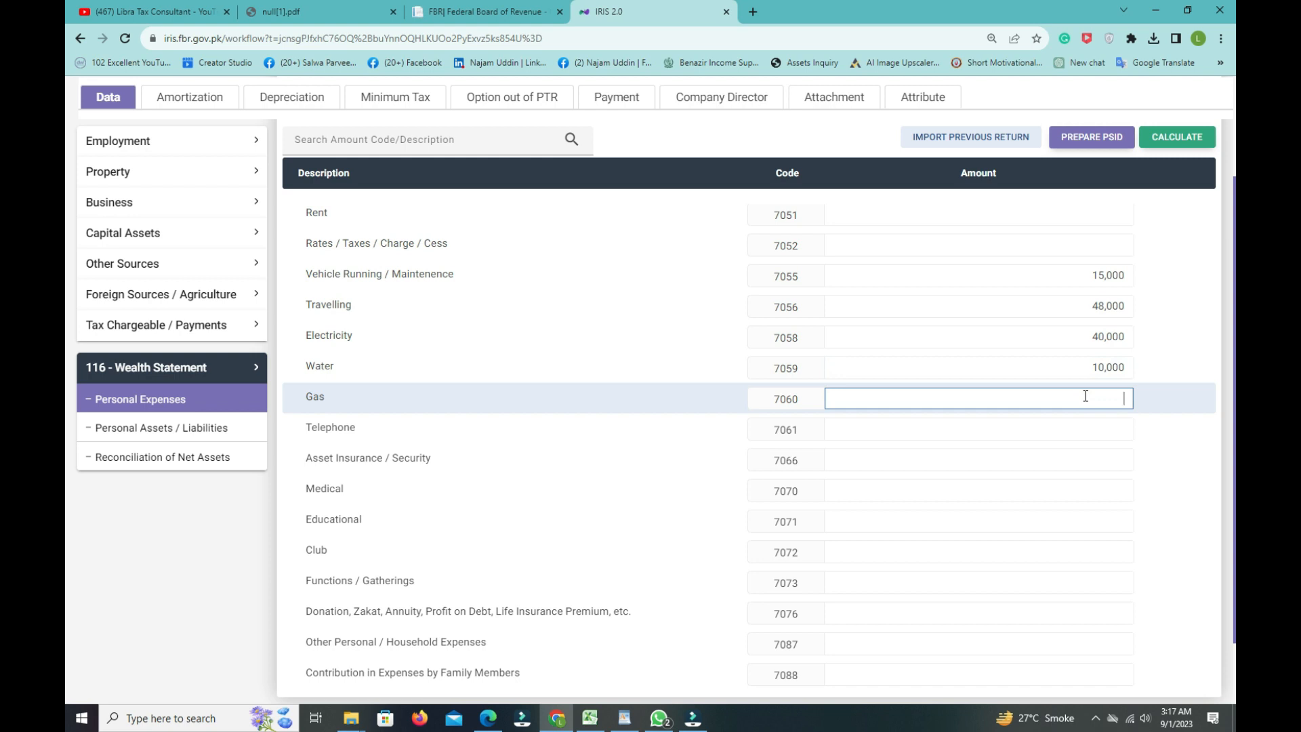
text(12,000)
click(1183, 139)
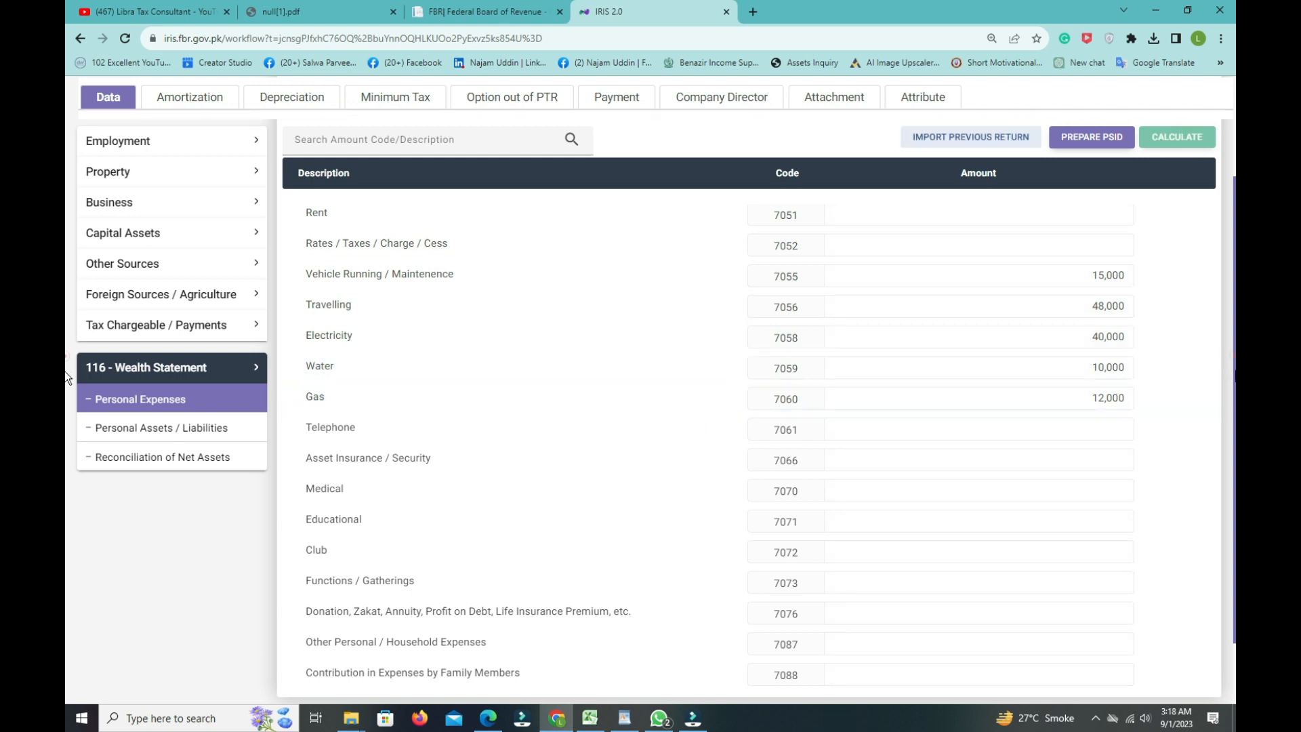
Enter personal expenses of 150,000 for Medical and 100,000 for Educational, and recalculate
scroll(64, 372, down, 1)
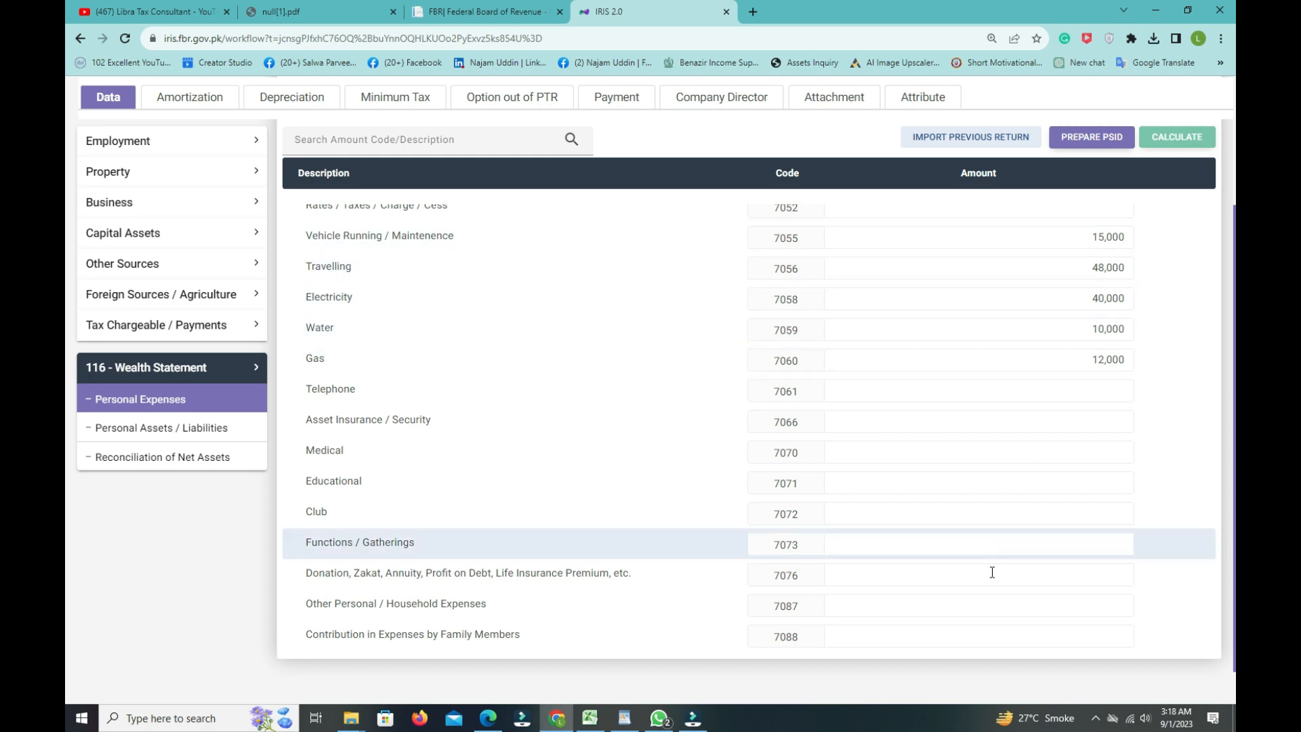
click(1018, 604)
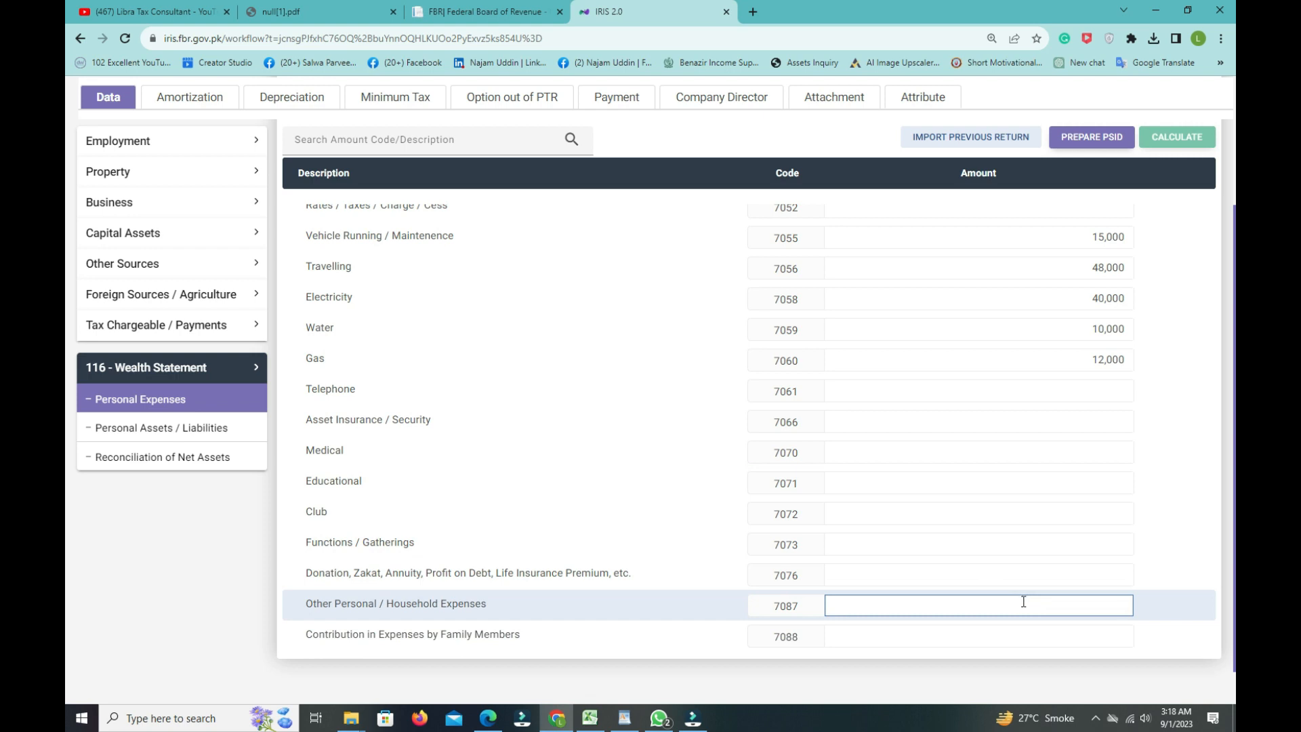
click(390, 447)
click(943, 449)
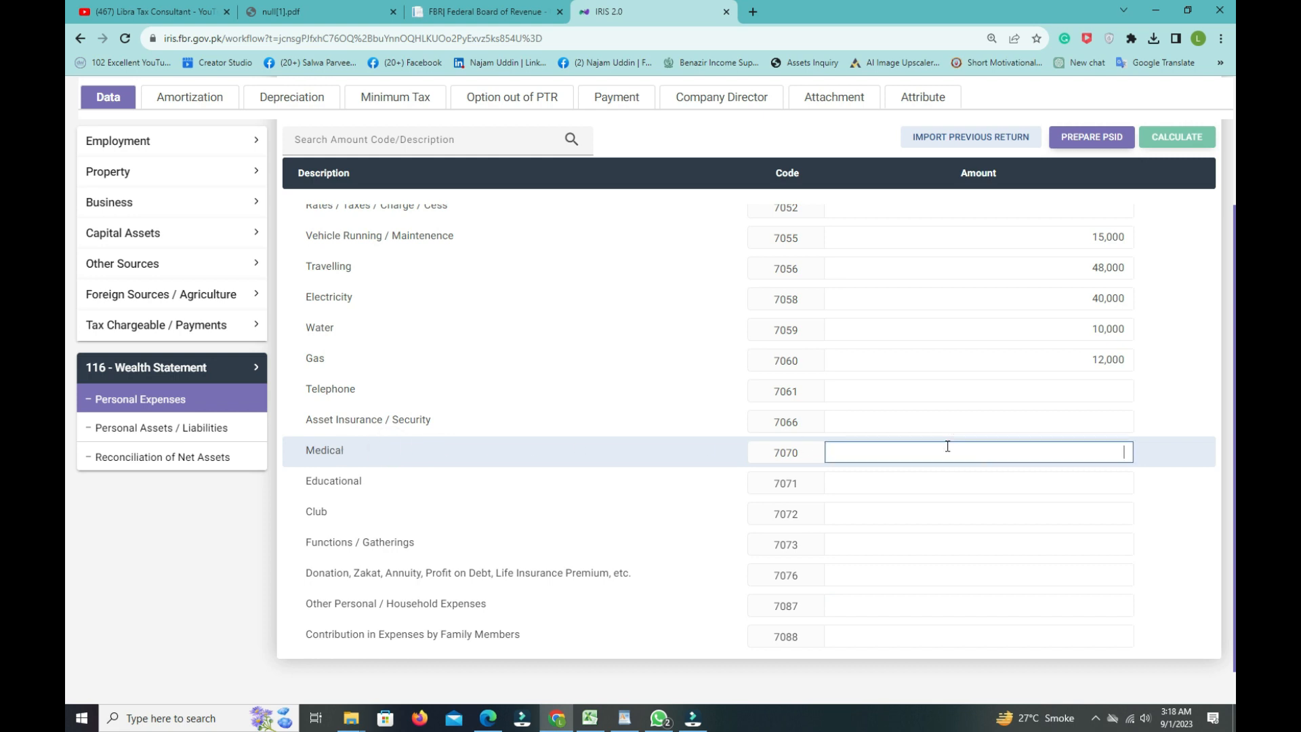
text(1500000)
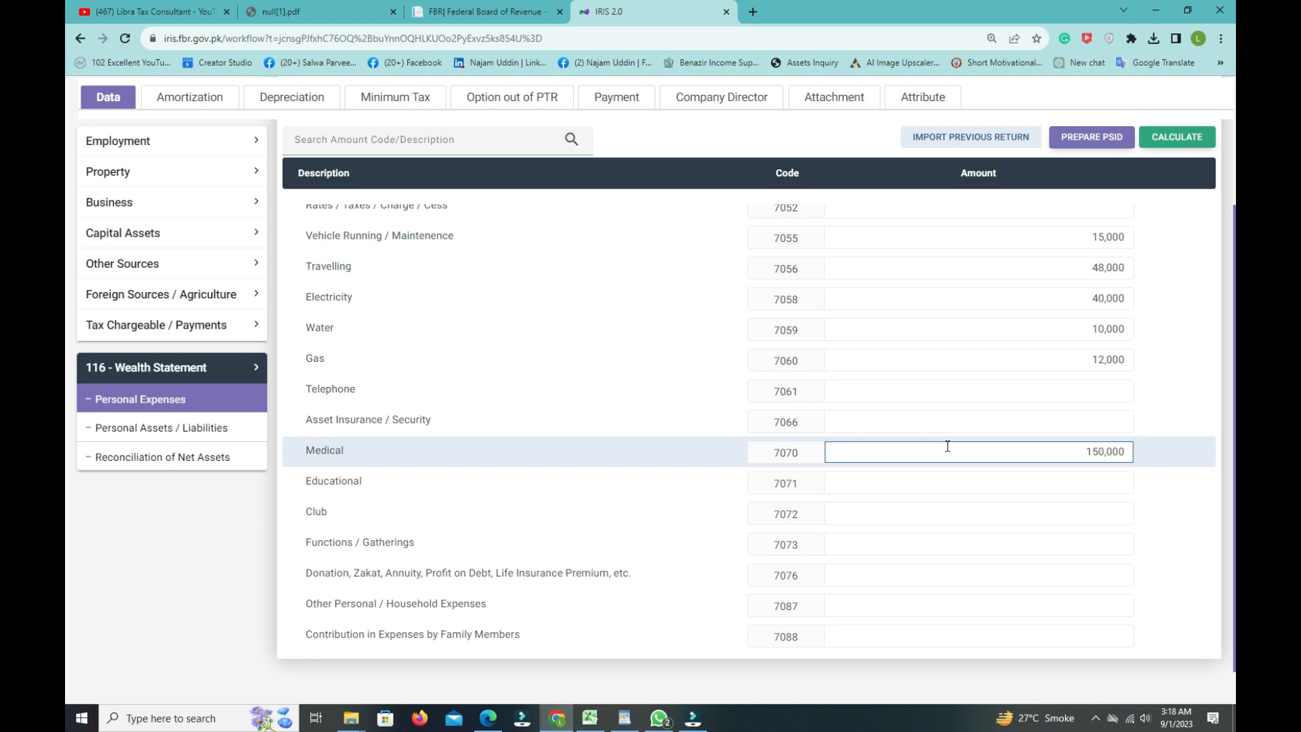
click(1029, 484)
text(100,00)
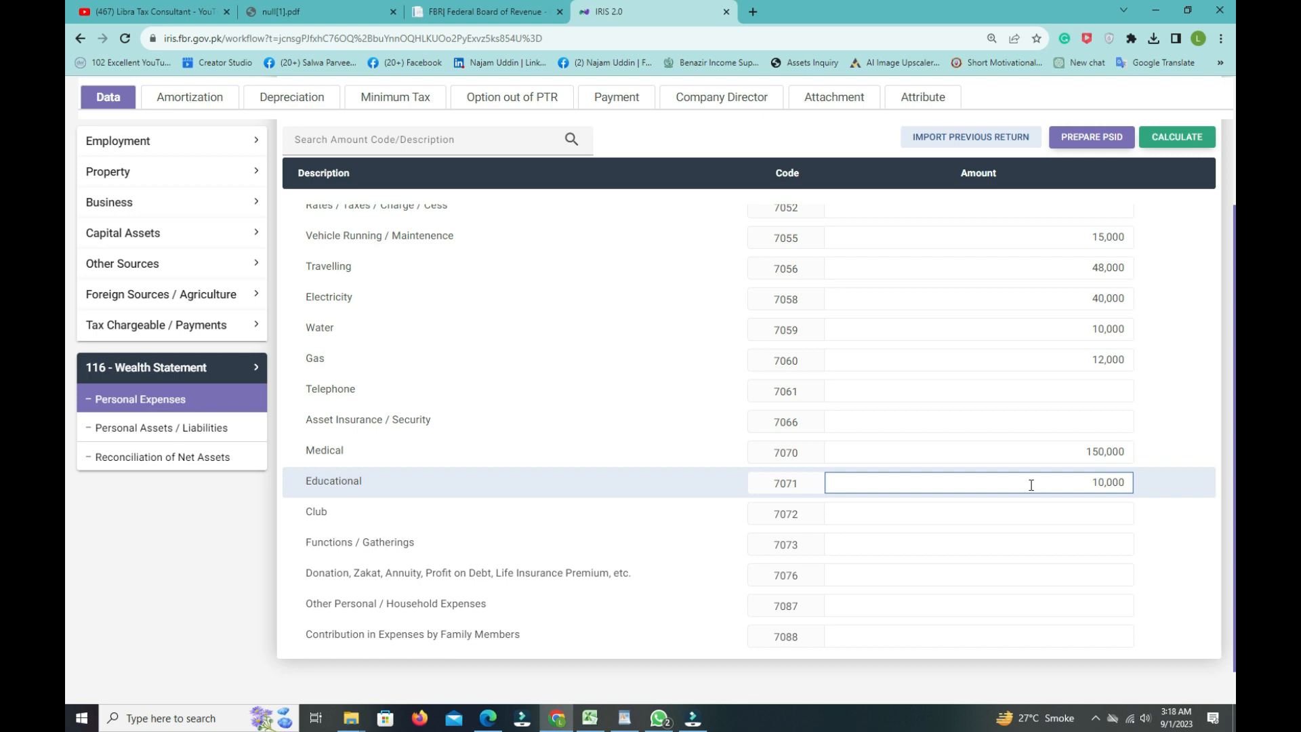
text(0)
click(1180, 137)
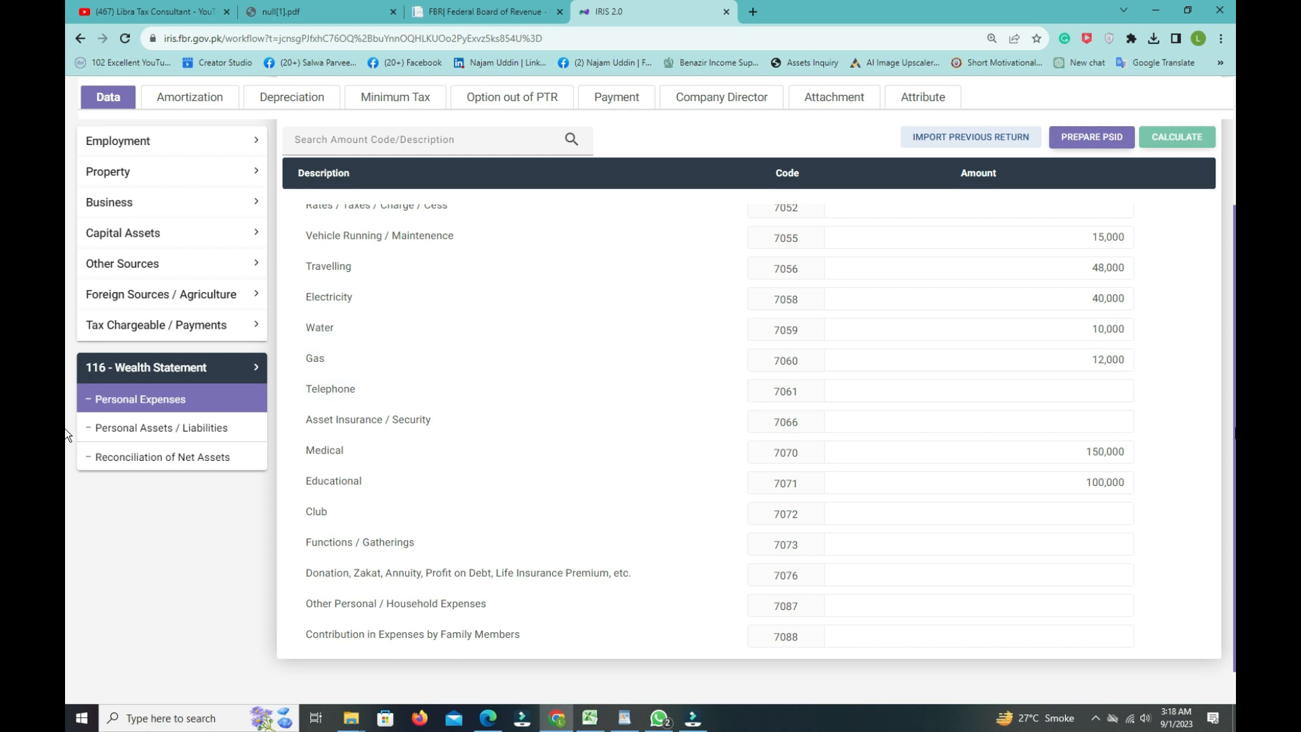
Check the Personal Expenses total and the Unreconciled Amount in Reconciliation of Net Assets
scroll(1222, 309, up, 3)
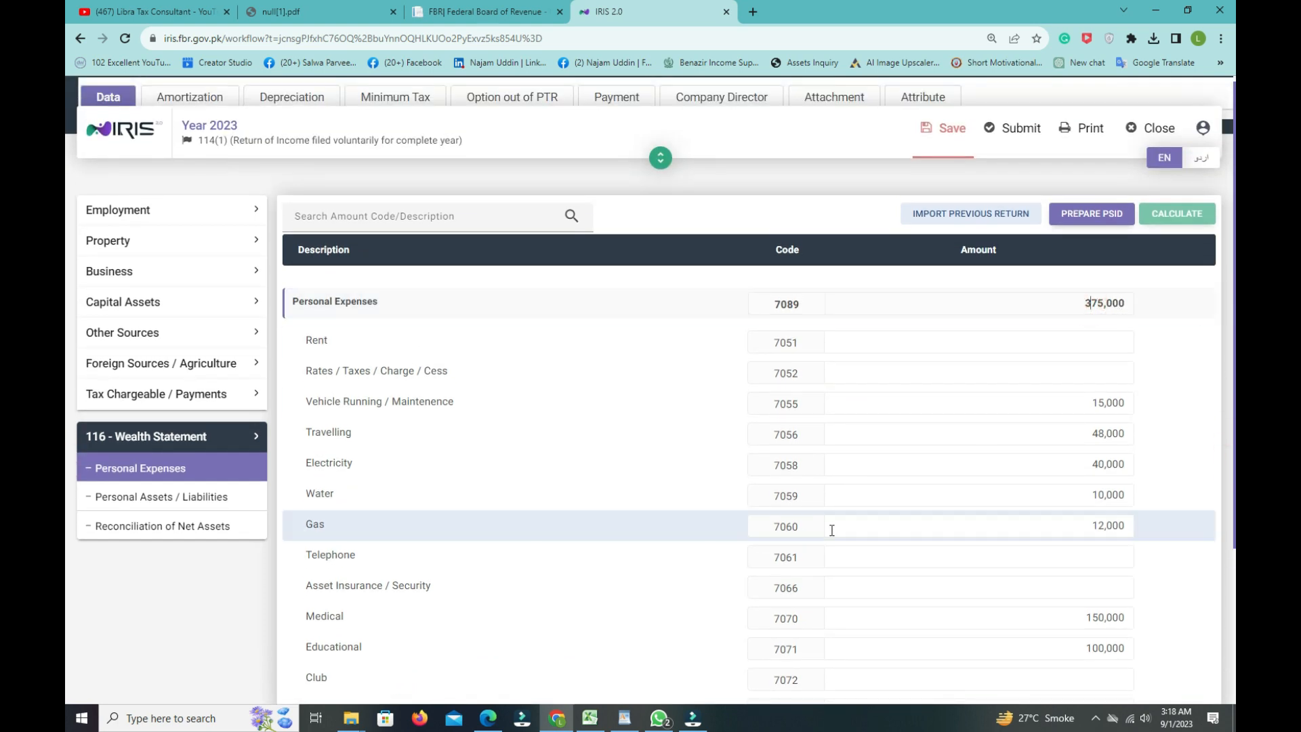
scroll(102, 305, down, 1)
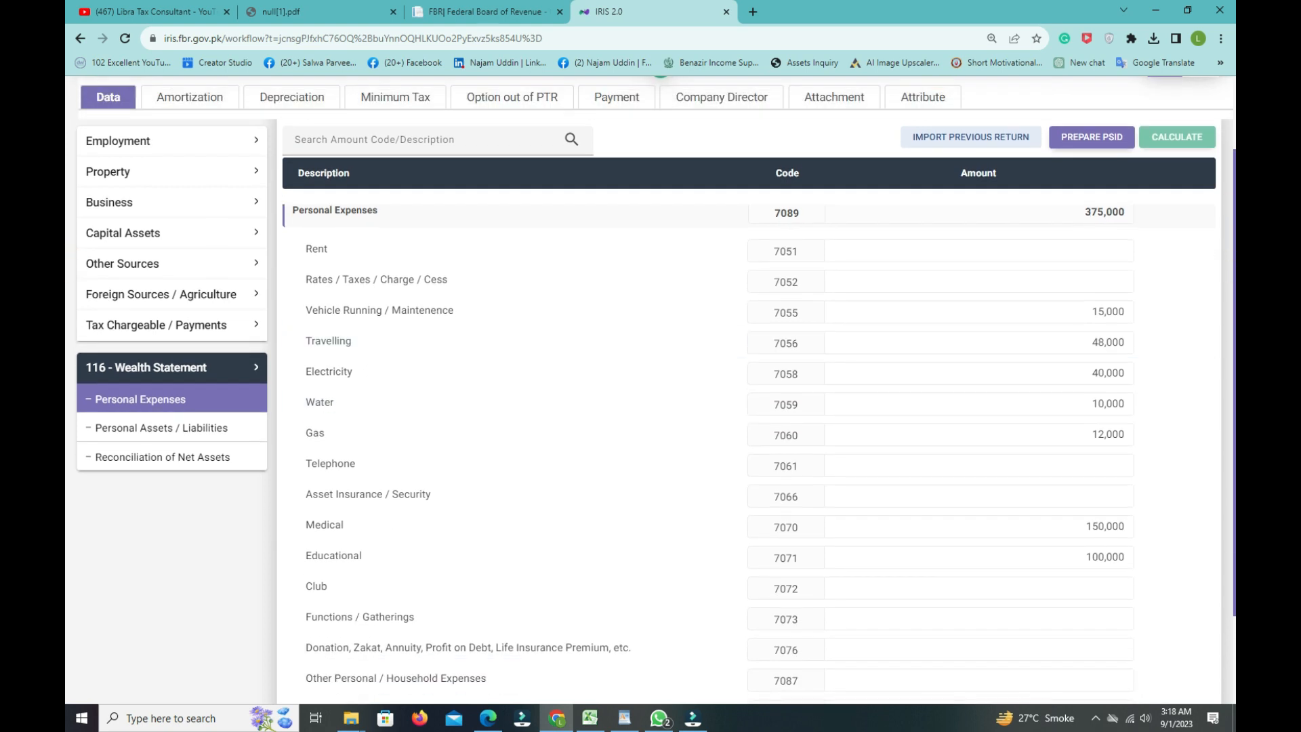
click(203, 458)
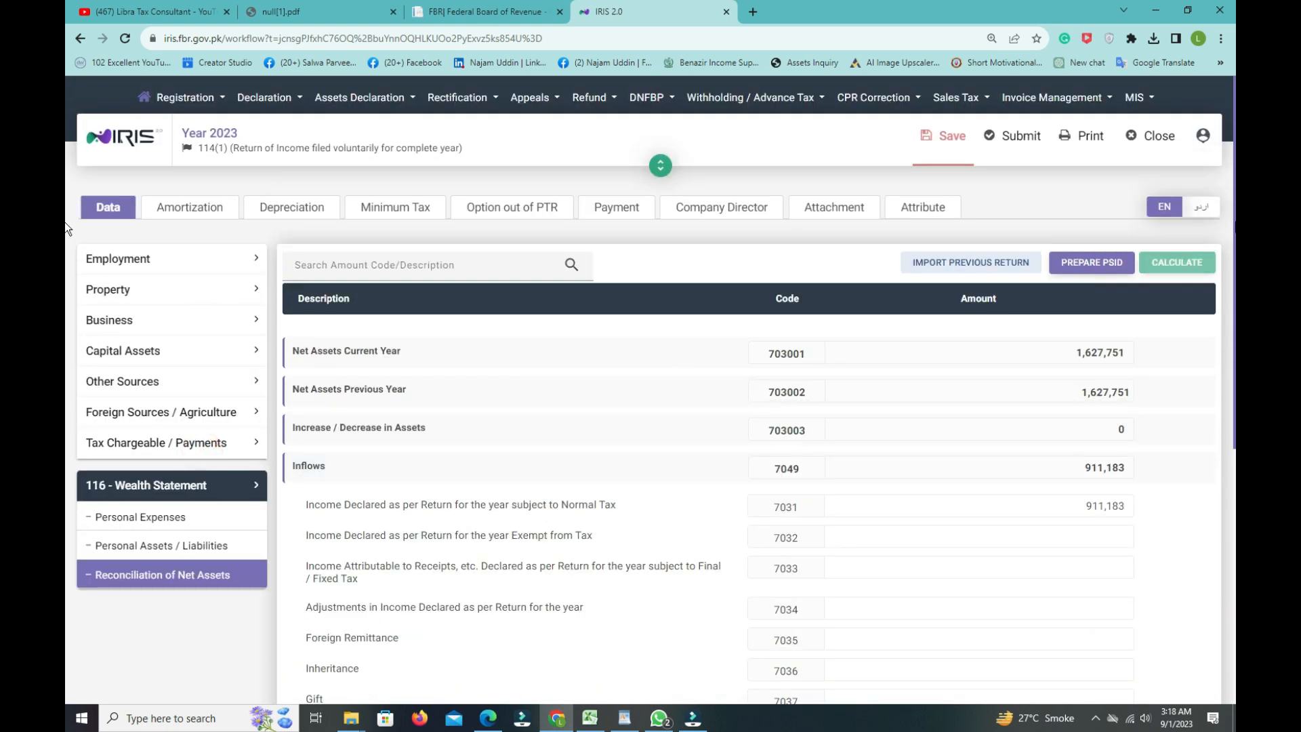
scroll(63, 328, down, 5)
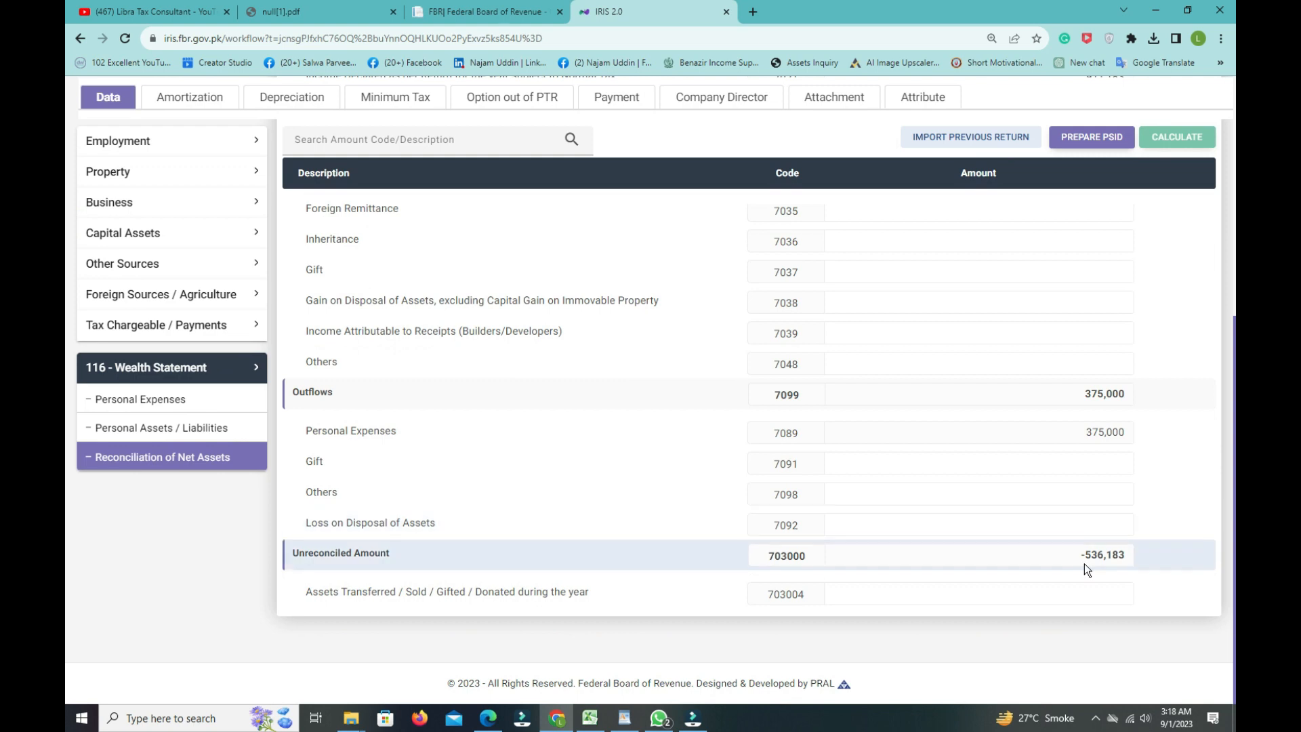
drag(1084, 554, 1104, 555)
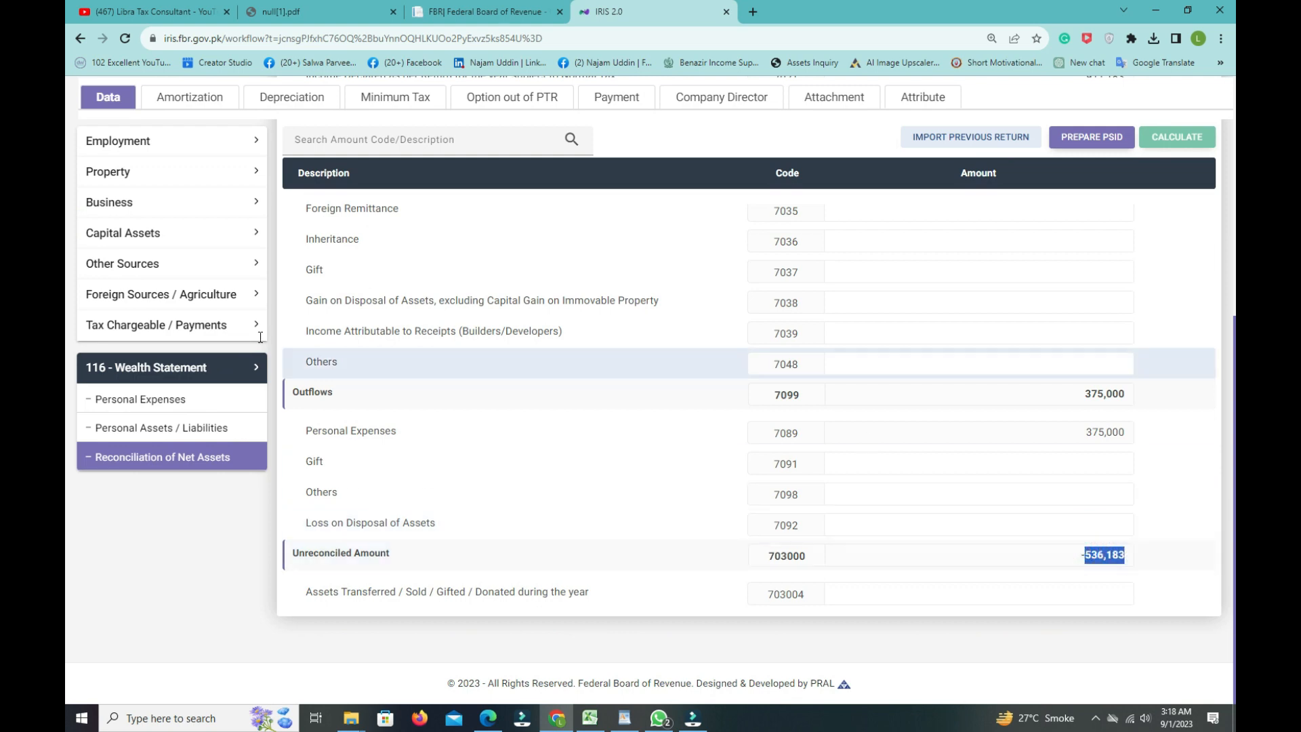
Enter 28,305 for Other Personal / Household Expenses in Personal Expenses and recalculate
click(145, 400)
scroll(63, 355, down, 4)
click(1119, 558)
text(28,305)
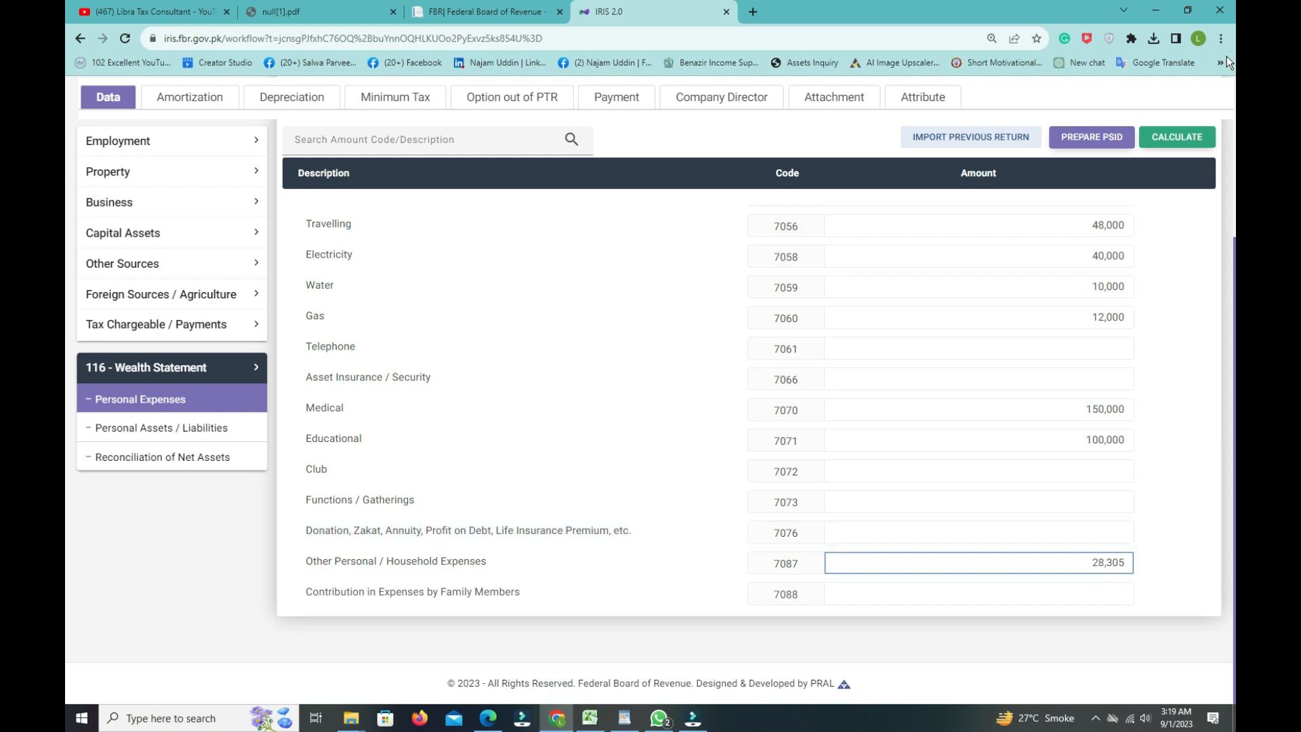
click(1174, 134)
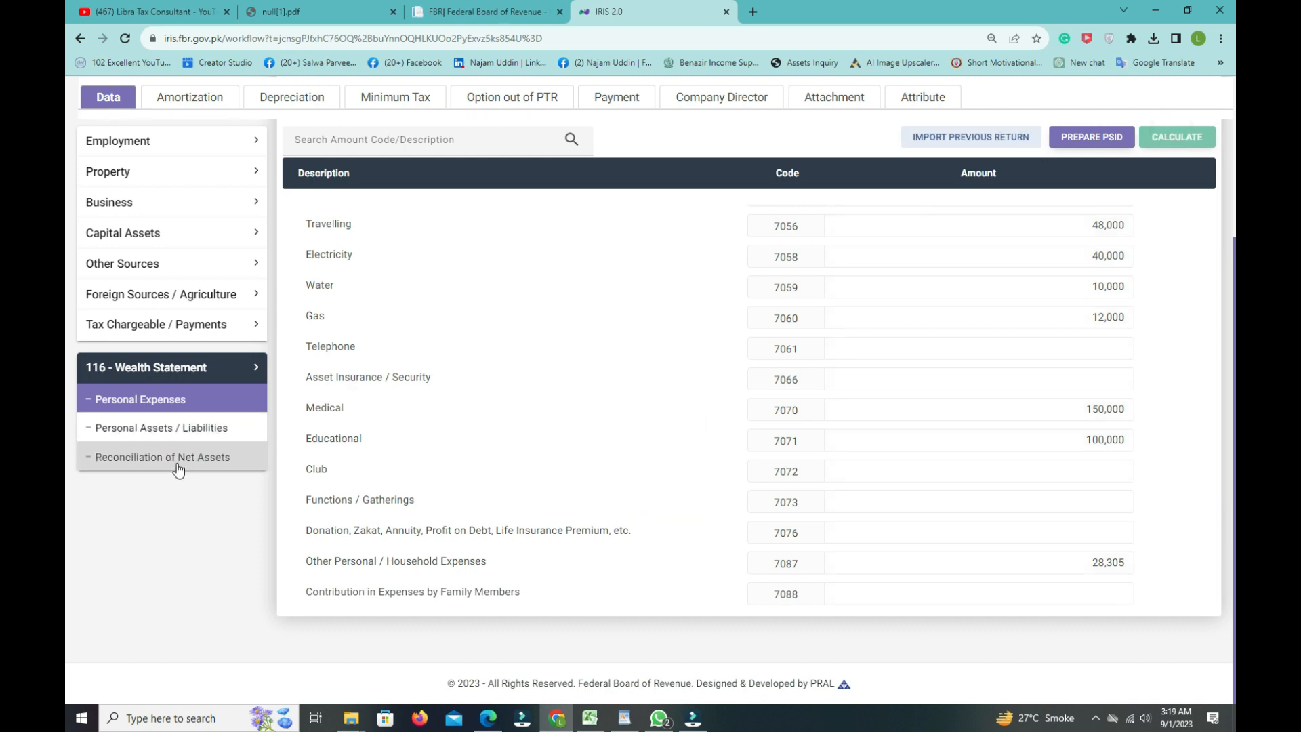
Examine the inflows, outflows and Unreconciled Amount in Reconciliation of Net Assets against the updated expenses
click(175, 466)
scroll(723, 571, up, 2)
scroll(68, 427, down, 6)
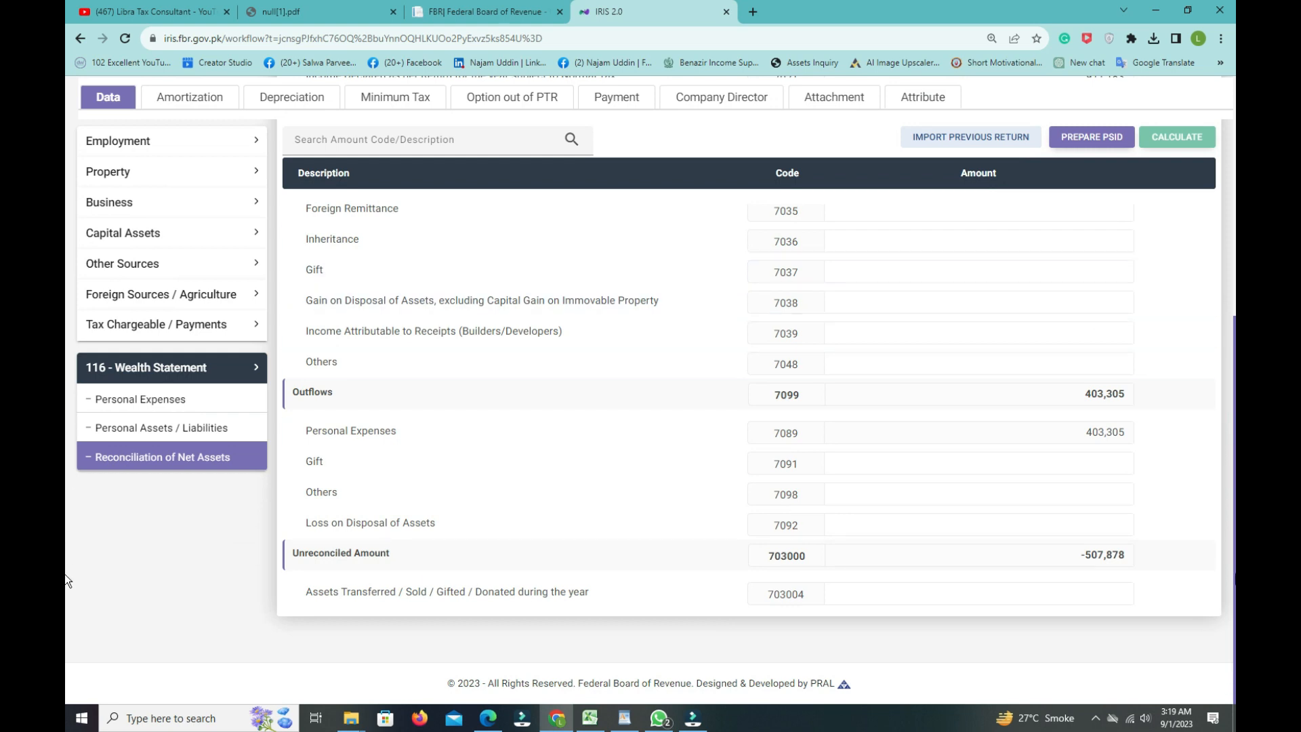
scroll(1222, 431, up, 3)
scroll(1216, 364, up, 5)
scroll(63, 504, down, 6)
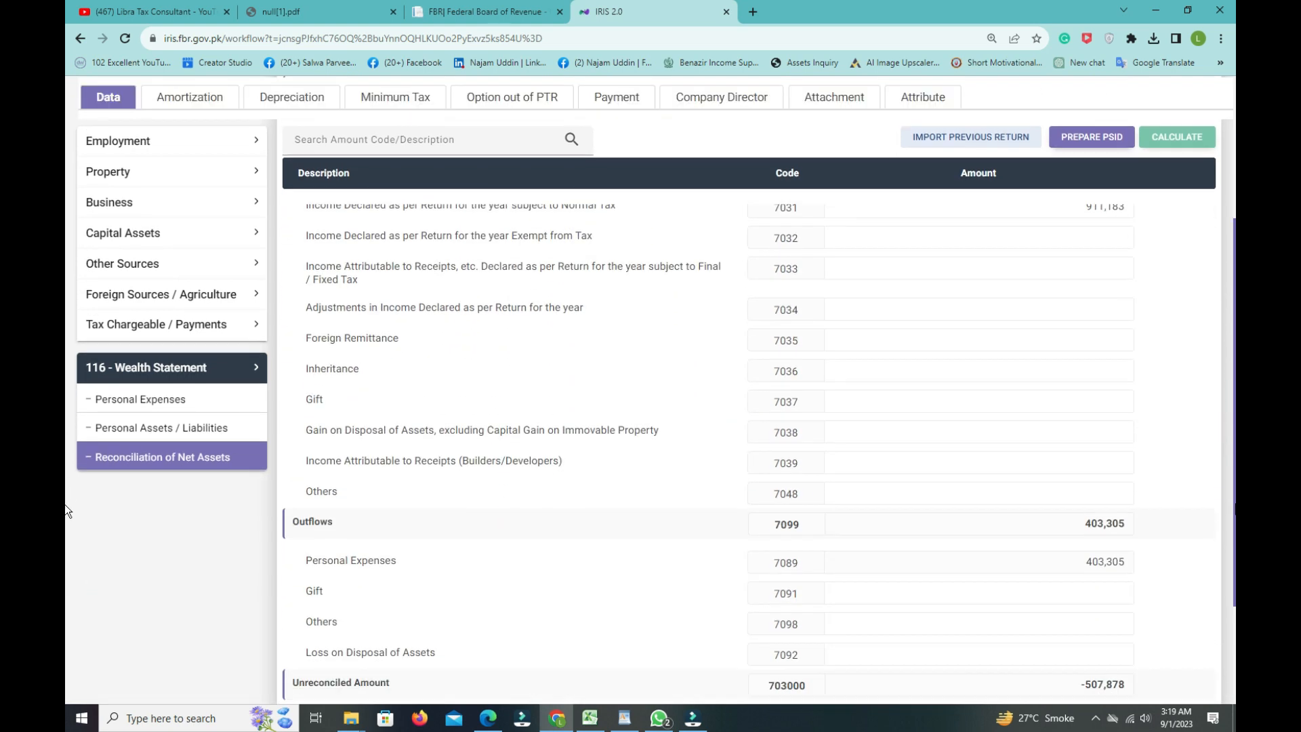
scroll(64, 509, up, 3)
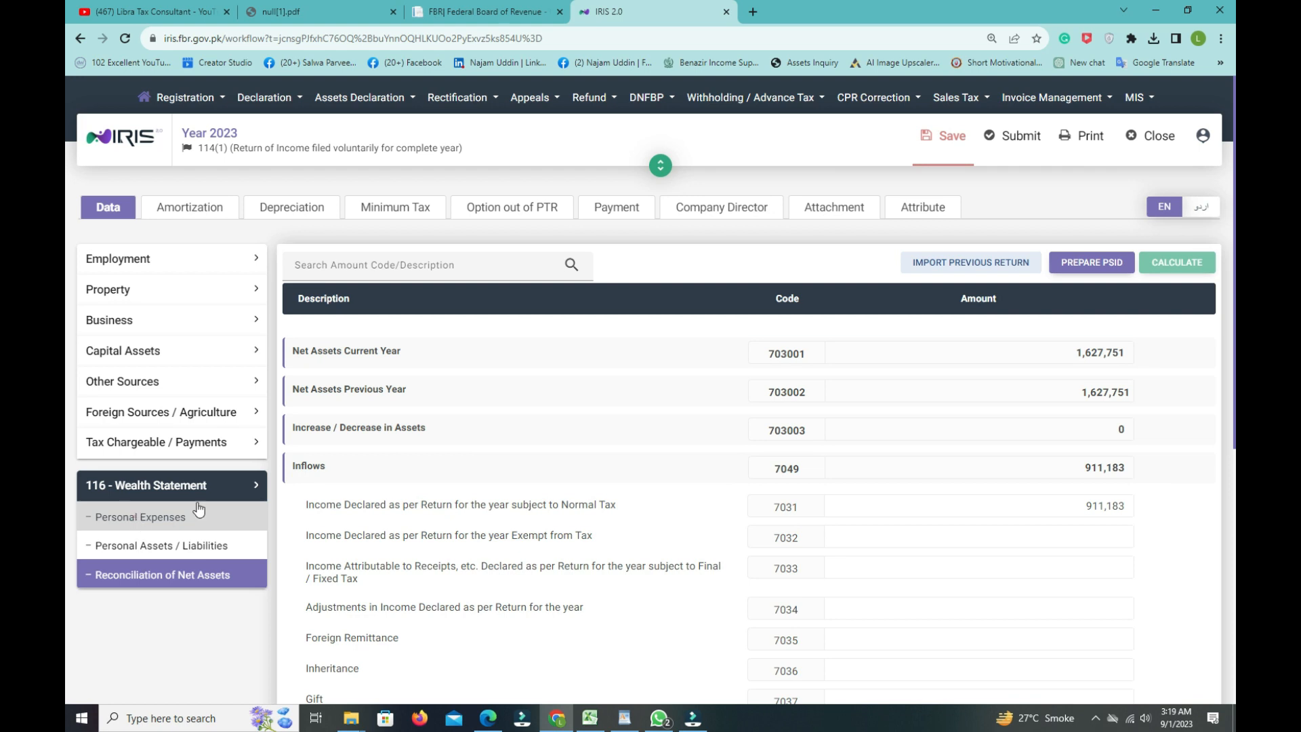
Review the Other Personal / Household Expenses entry in Personal Expenses and the outflows and Unreconciled Amount in Reconciliation of Net Assets
click(135, 517)
click(1184, 266)
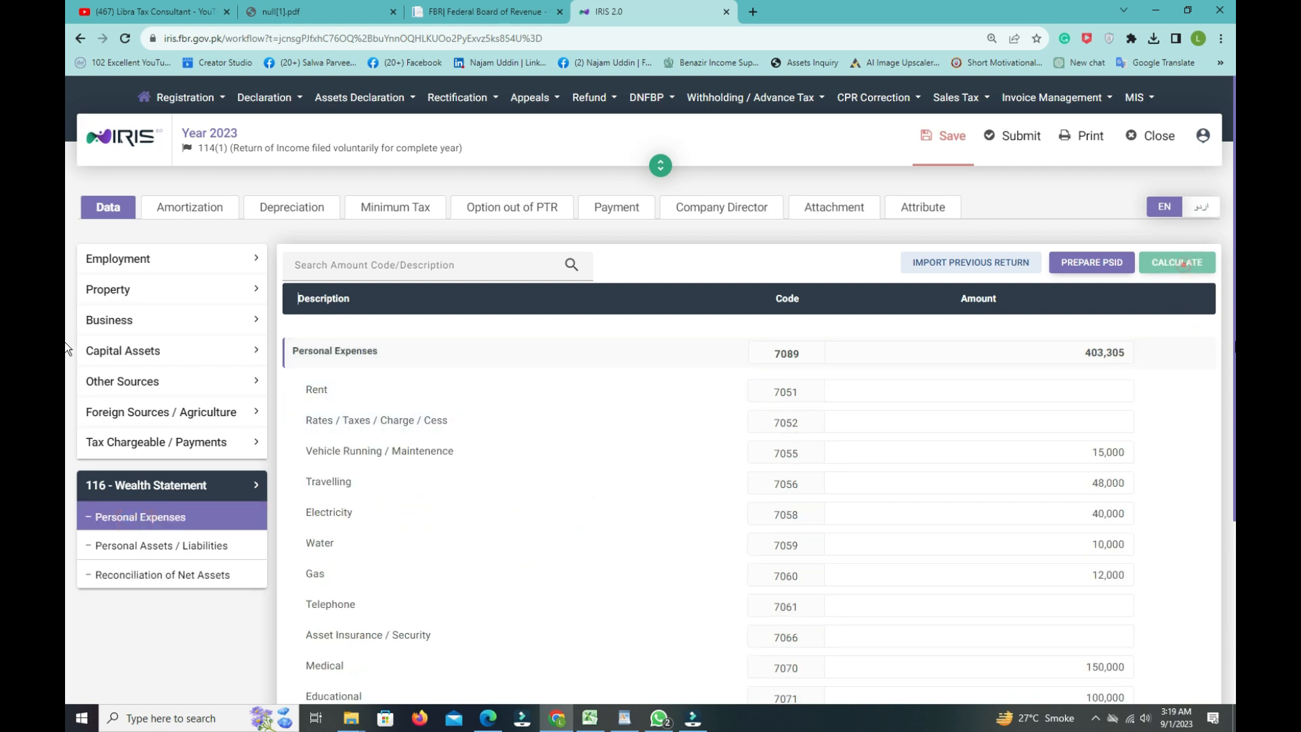
scroll(64, 488, down, 4)
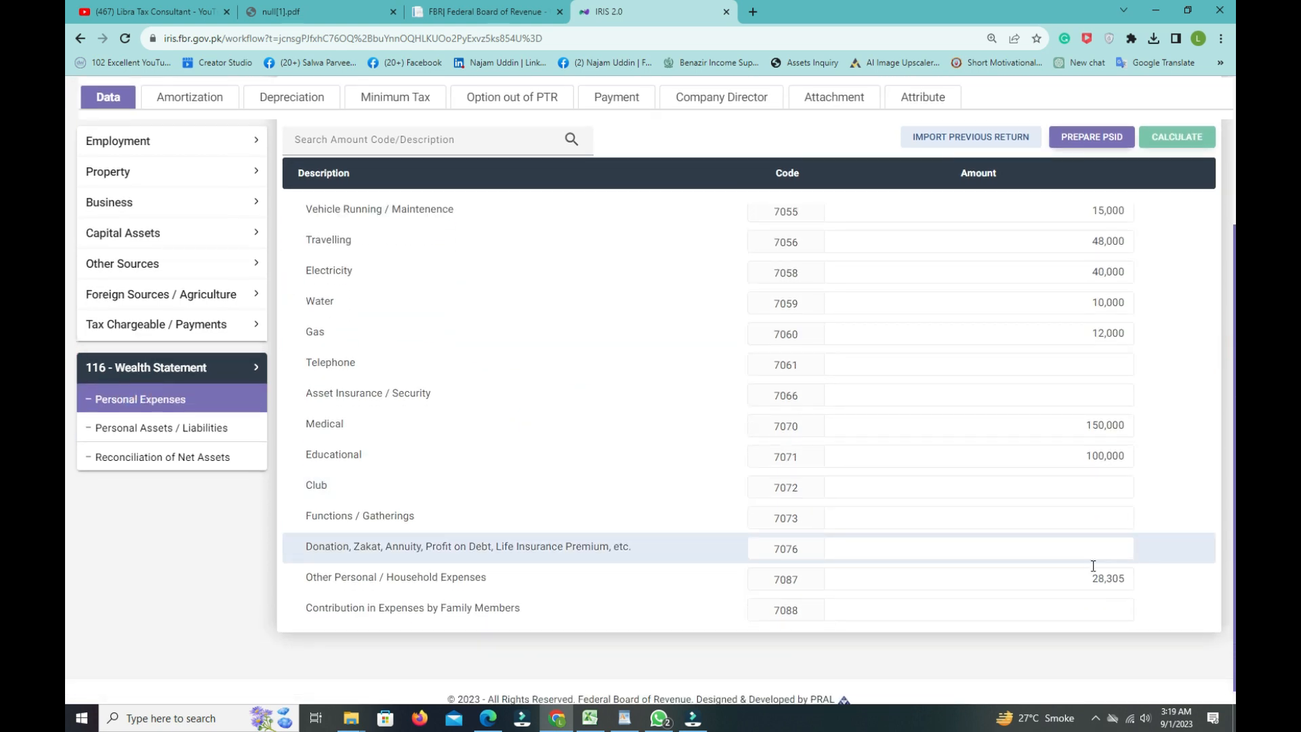
click(1104, 578)
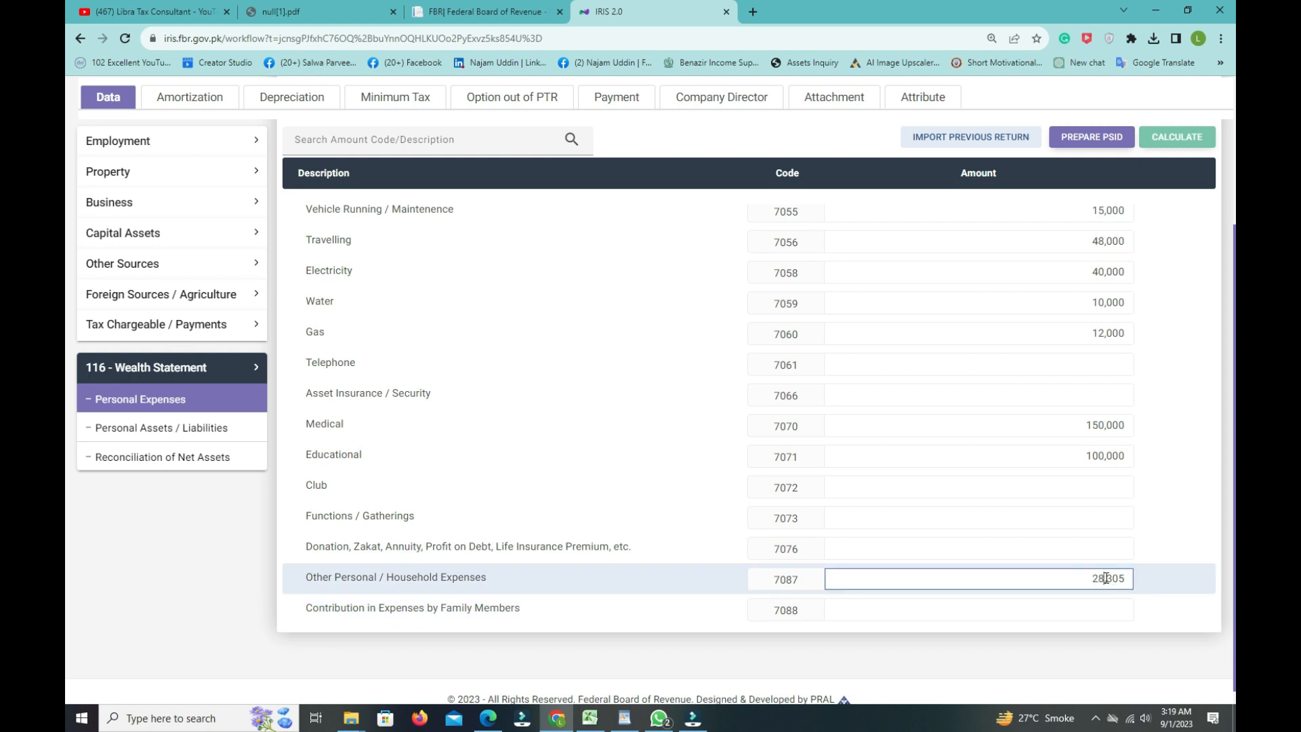
click(128, 459)
scroll(63, 279, up, 2)
scroll(63, 352, down, 2)
scroll(65, 432, down, 4)
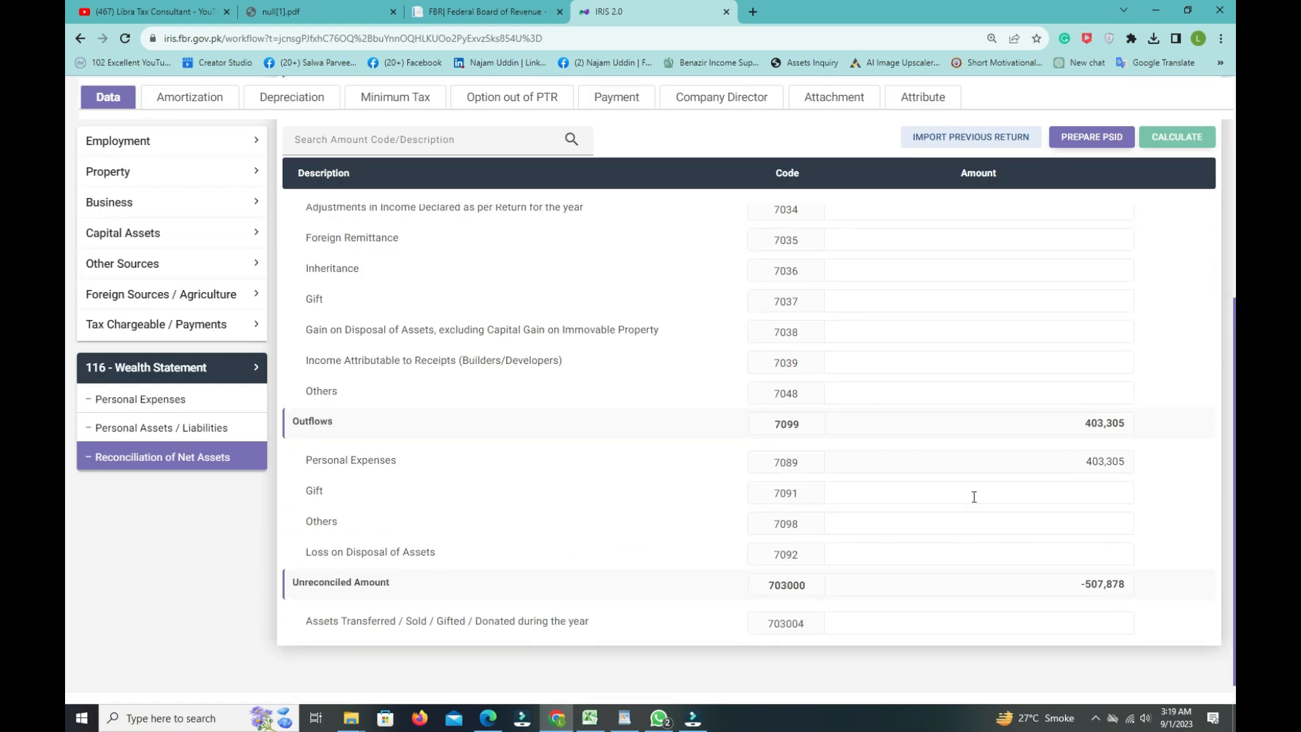
Set Other Personal / Household Expenses in Personal Expenses to 283,000 and recalculate
click(133, 415)
scroll(1087, 603, down, 3)
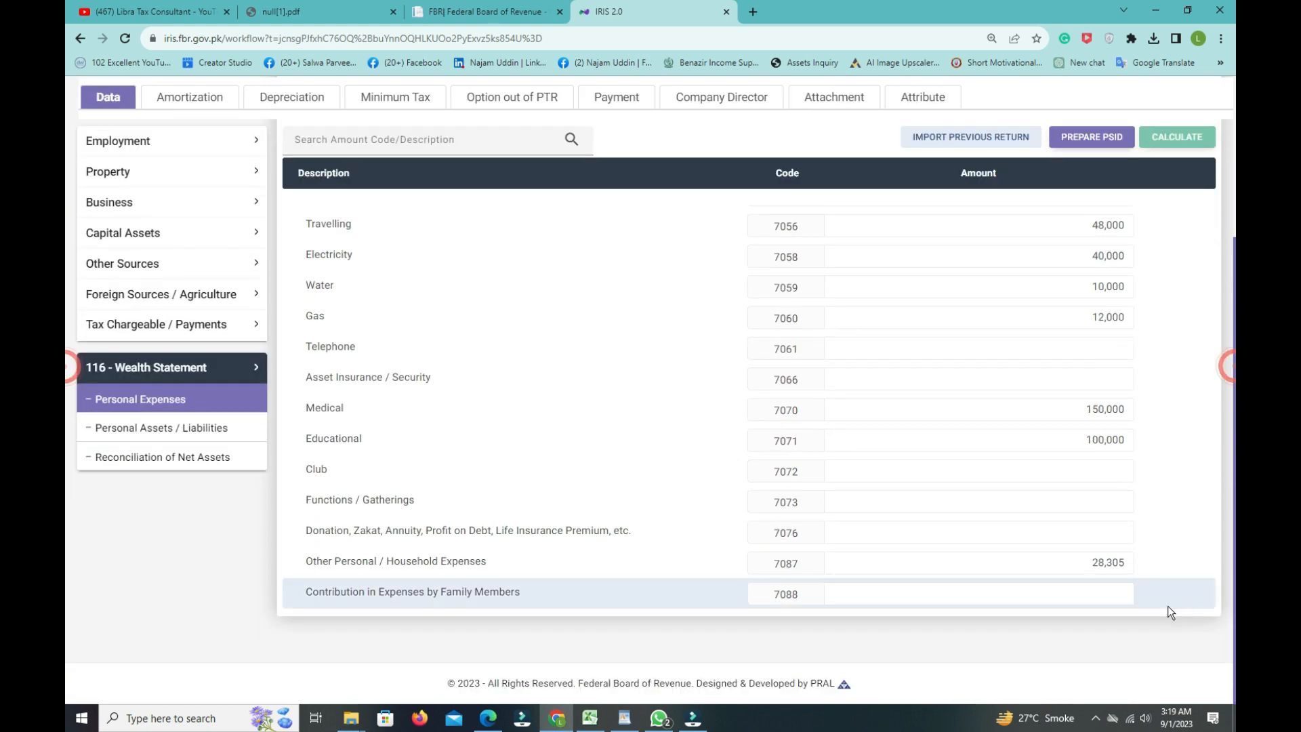
click(1123, 562)
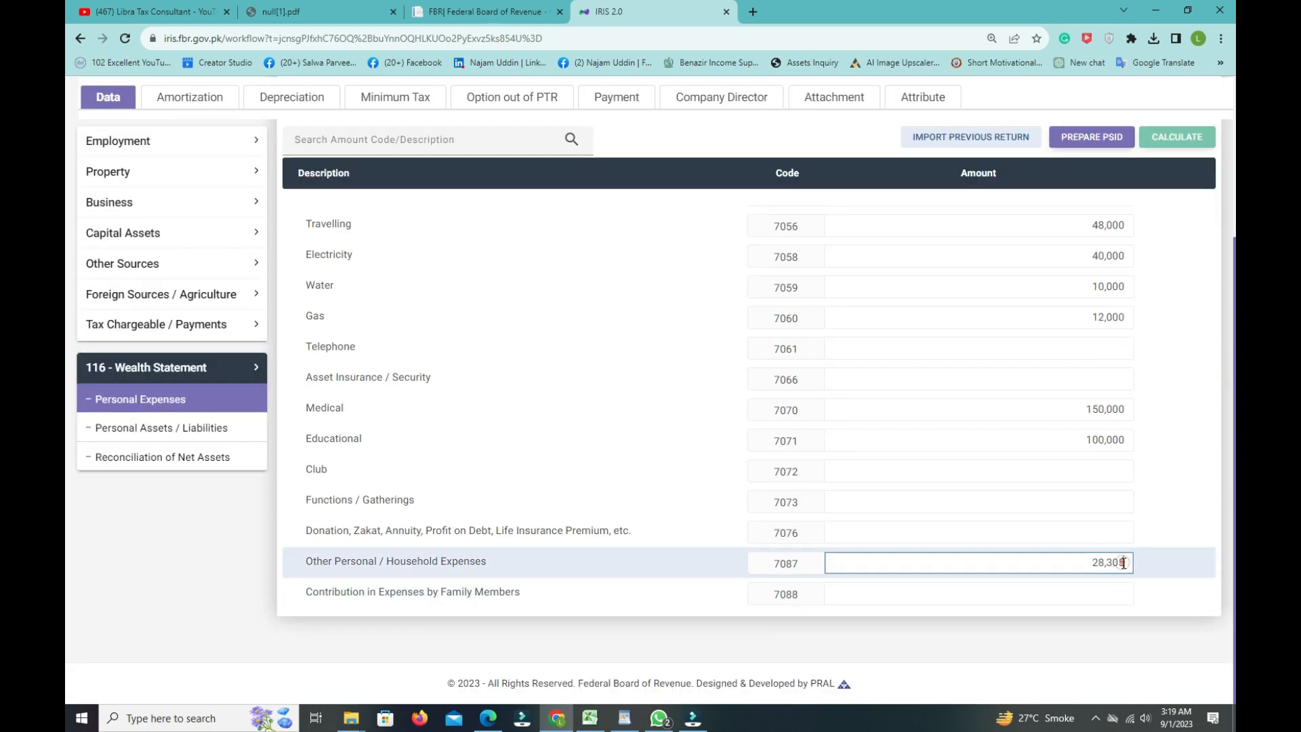
key(BackSpace)
text(00)
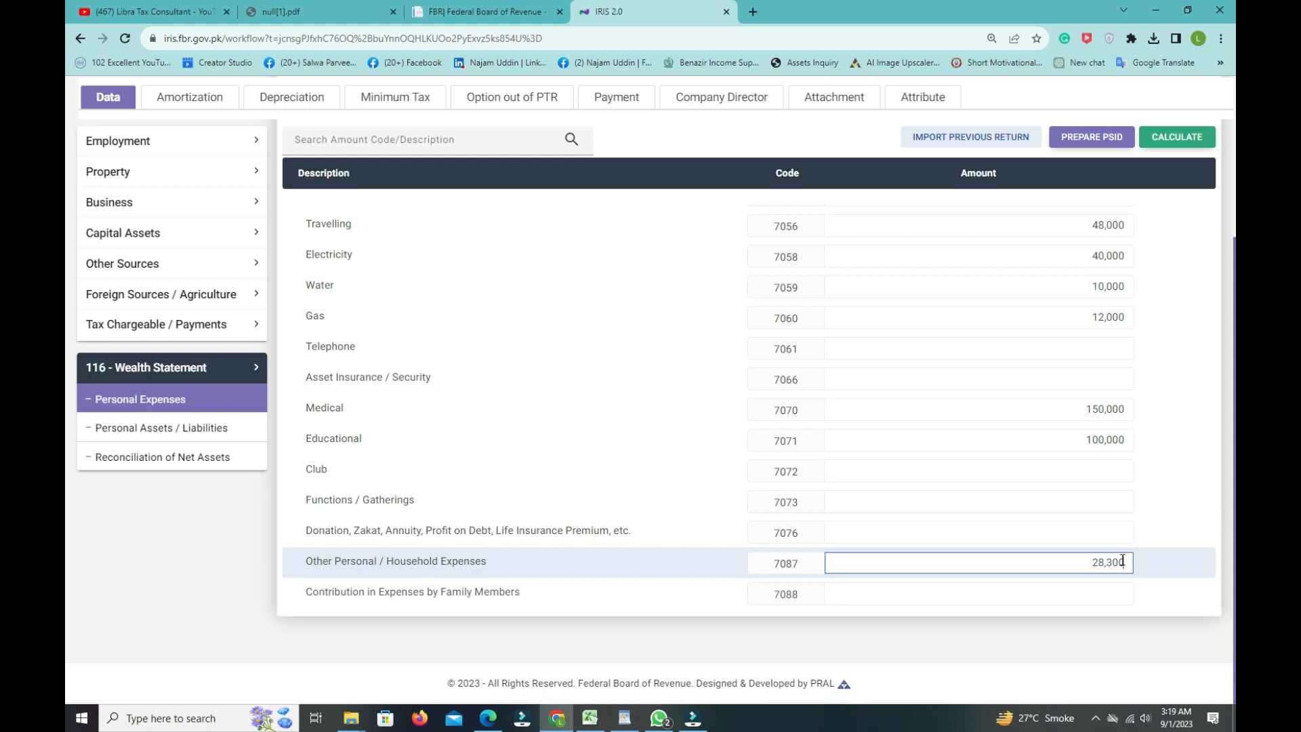
click(1179, 137)
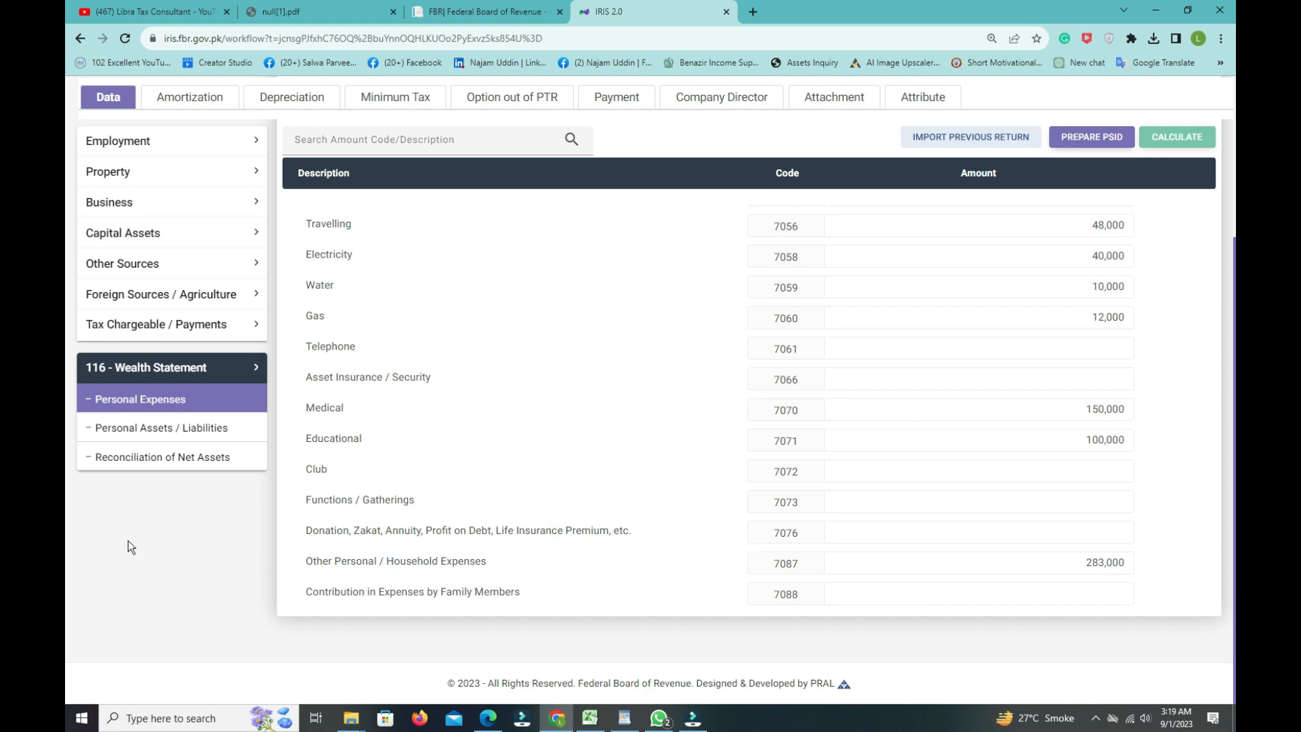
Check the Unreconciled Amount in Reconciliation of Net Assets against the increased household expenses
click(128, 459)
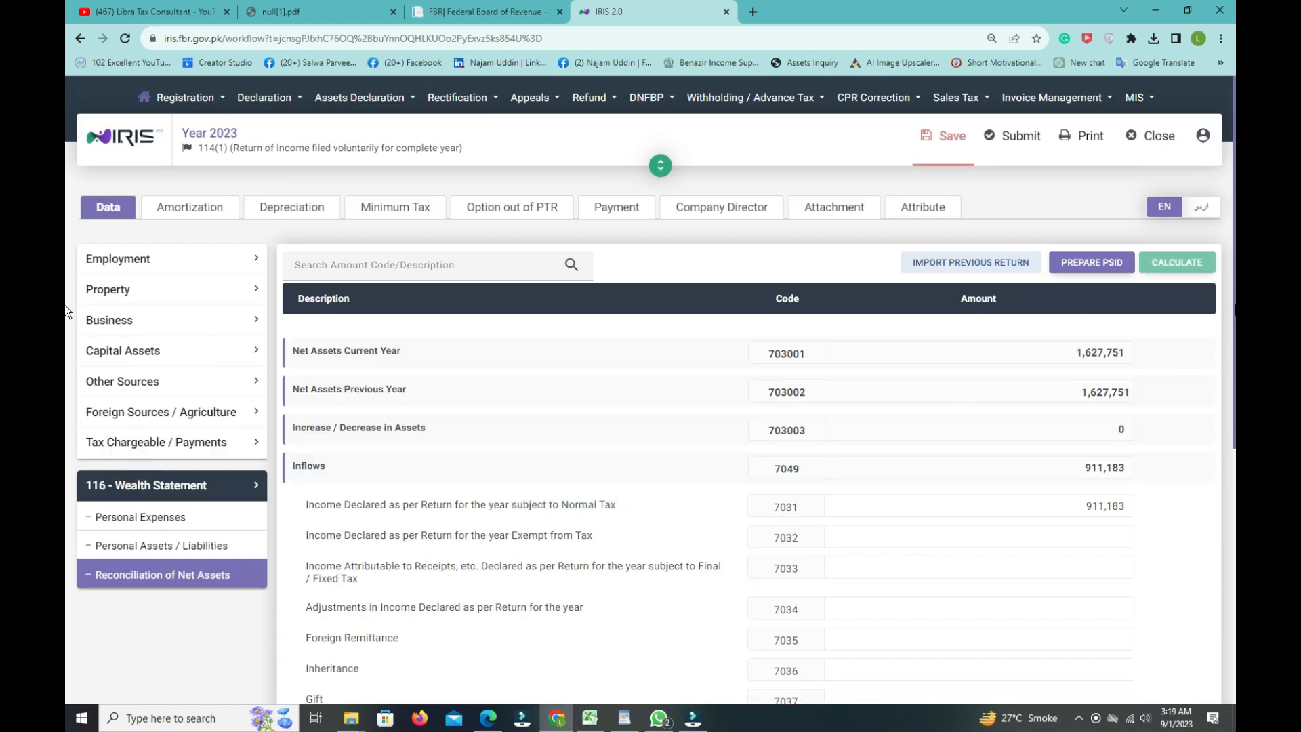
scroll(64, 305, down, 6)
drag(1088, 551, 1118, 552)
click(1141, 554)
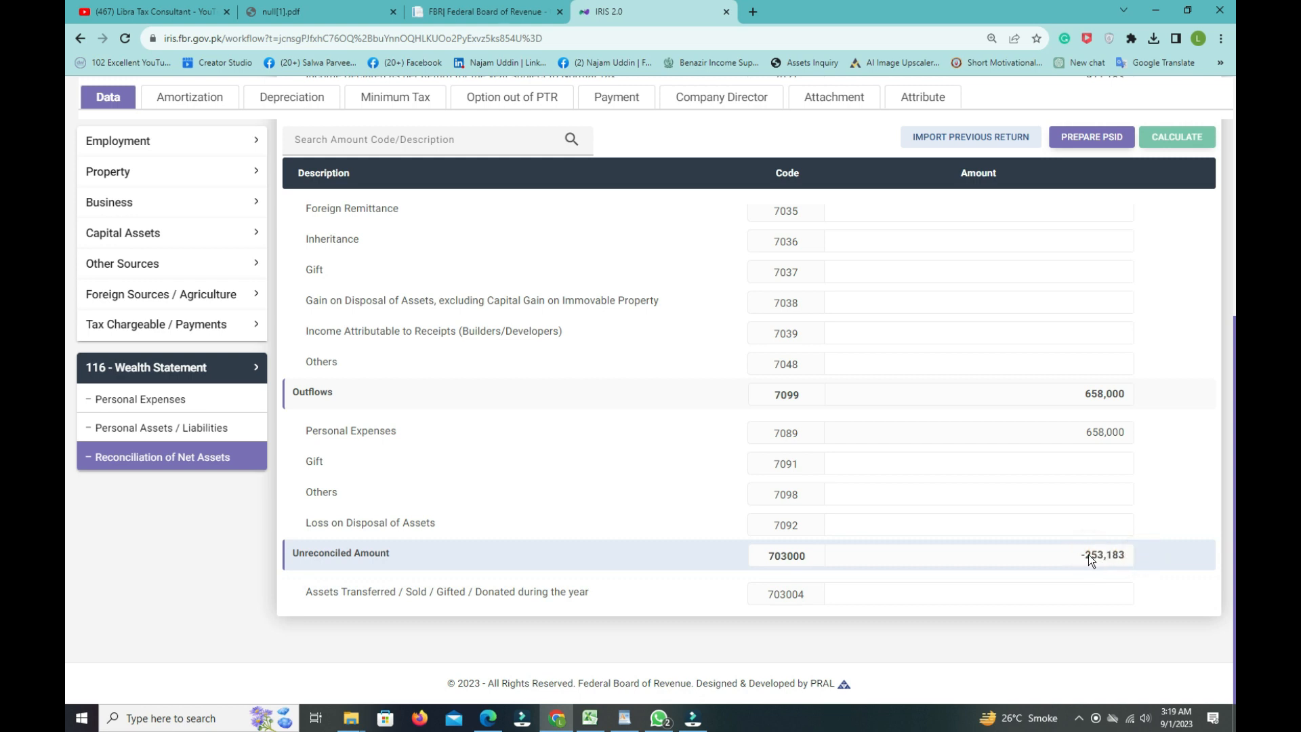
Review the asset entries and totals in Personal Assets / Liabilities of the wealth statement
click(171, 430)
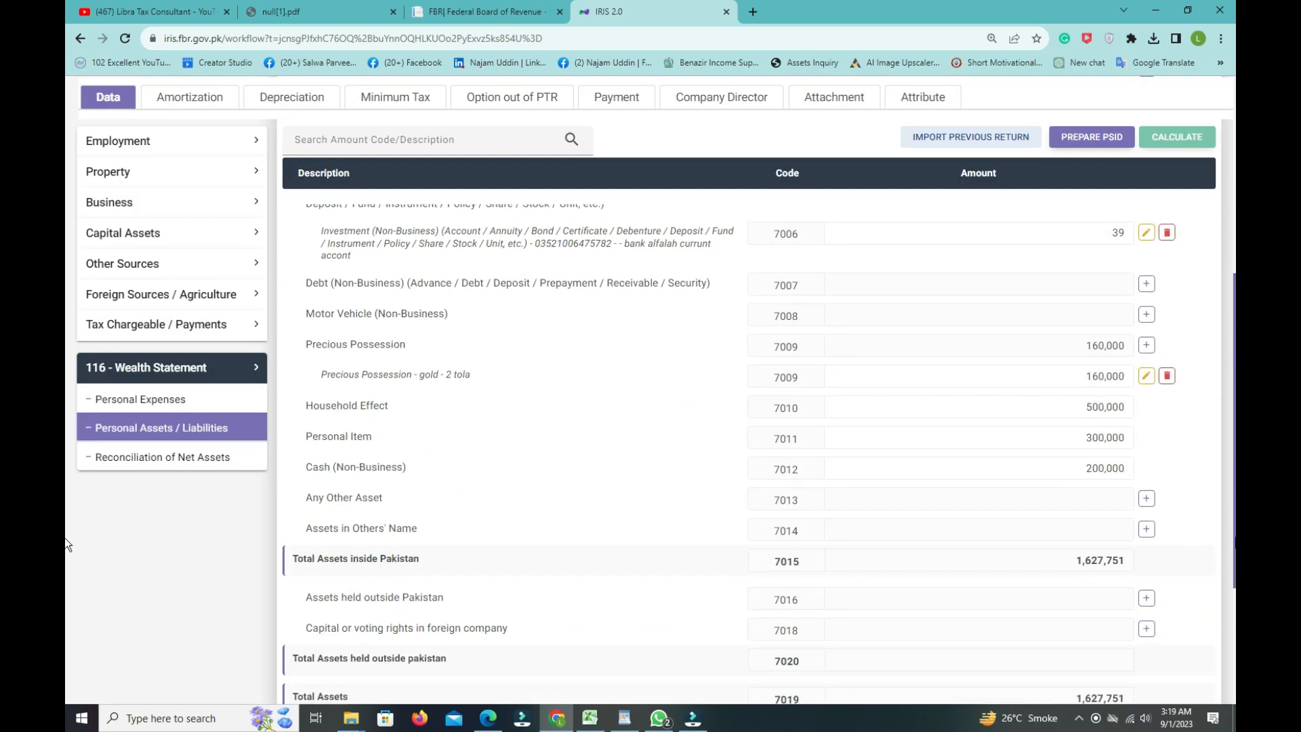
scroll(1211, 384, up, 5)
scroll(1219, 393, down, 2)
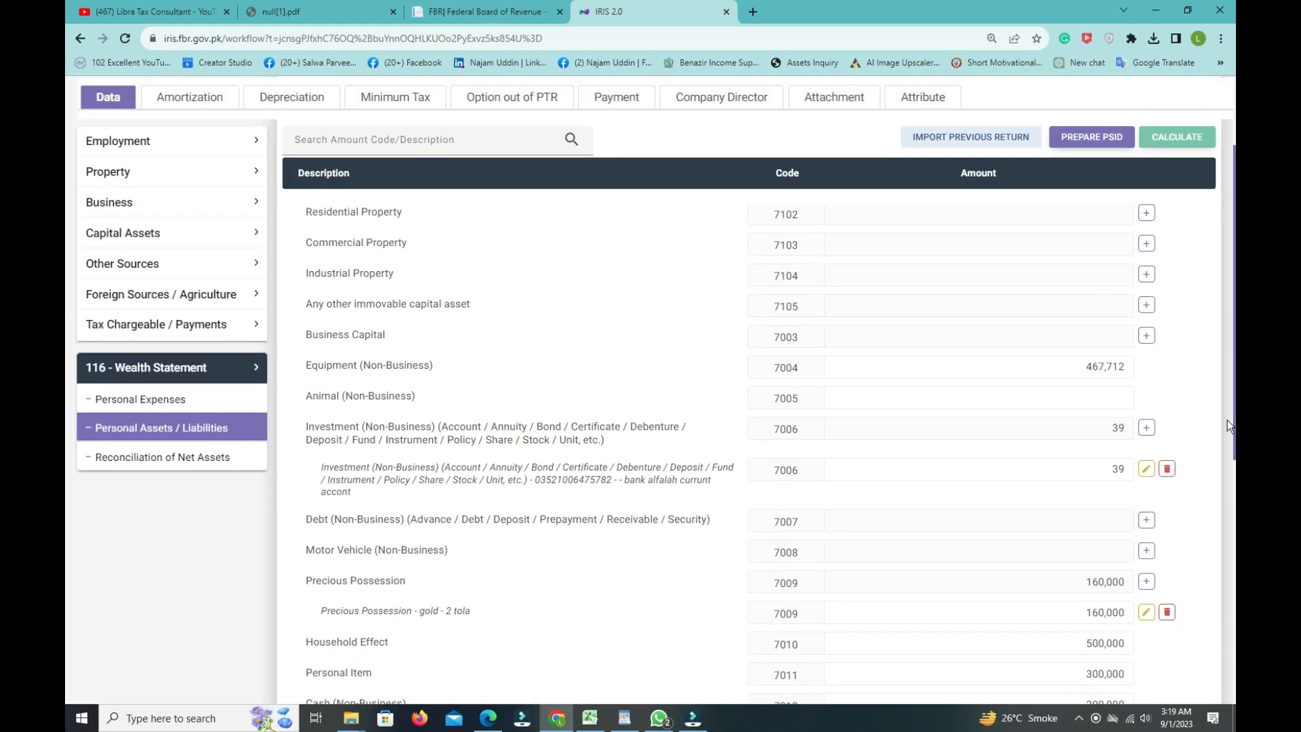
scroll(1209, 348, up, 2)
scroll(1226, 380, down, 1)
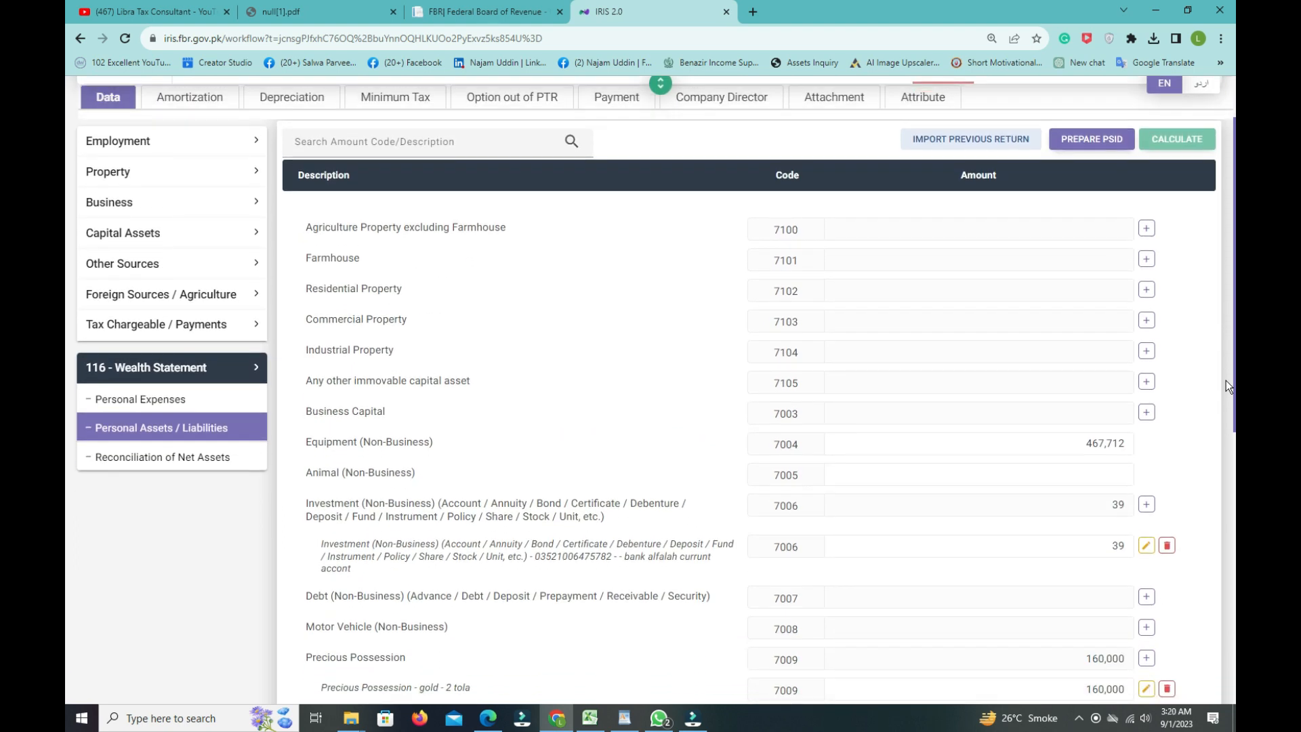
scroll(1225, 380, down, 4)
scroll(65, 515, down, 3)
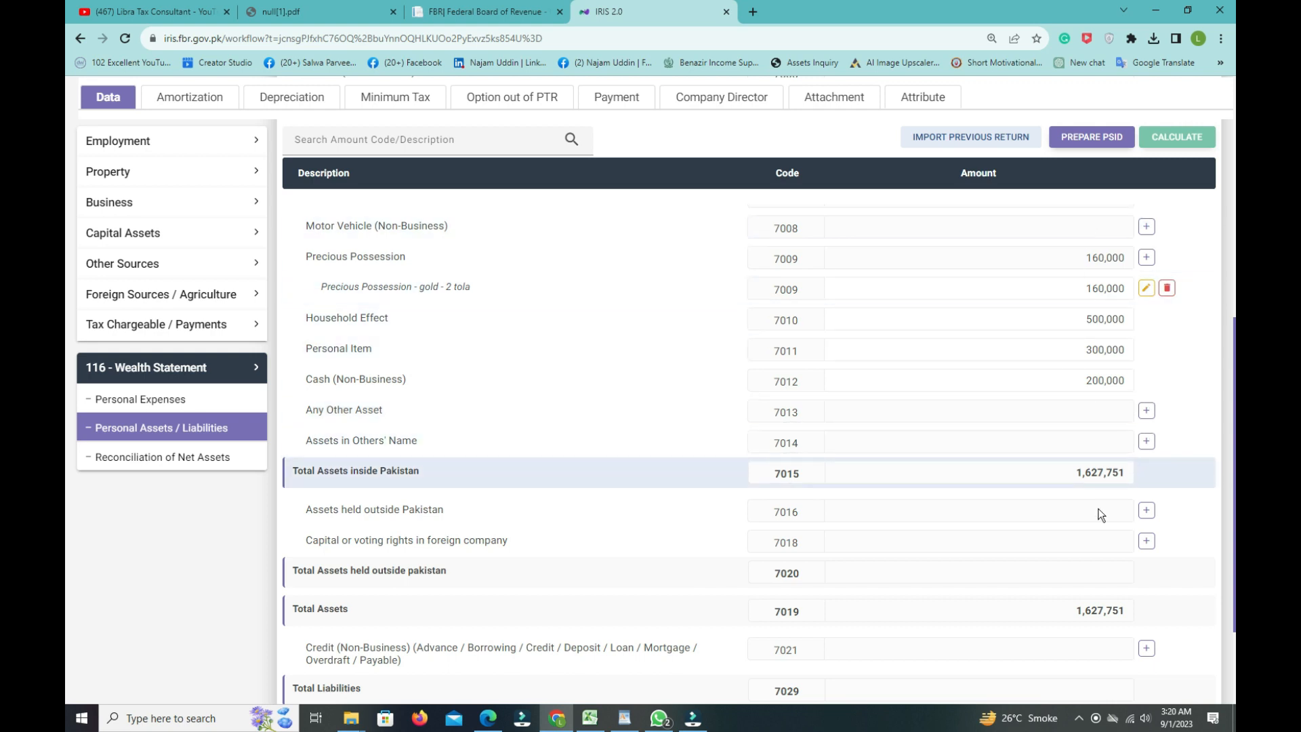
scroll(64, 610, down, 2)
scroll(67, 550, up, 3)
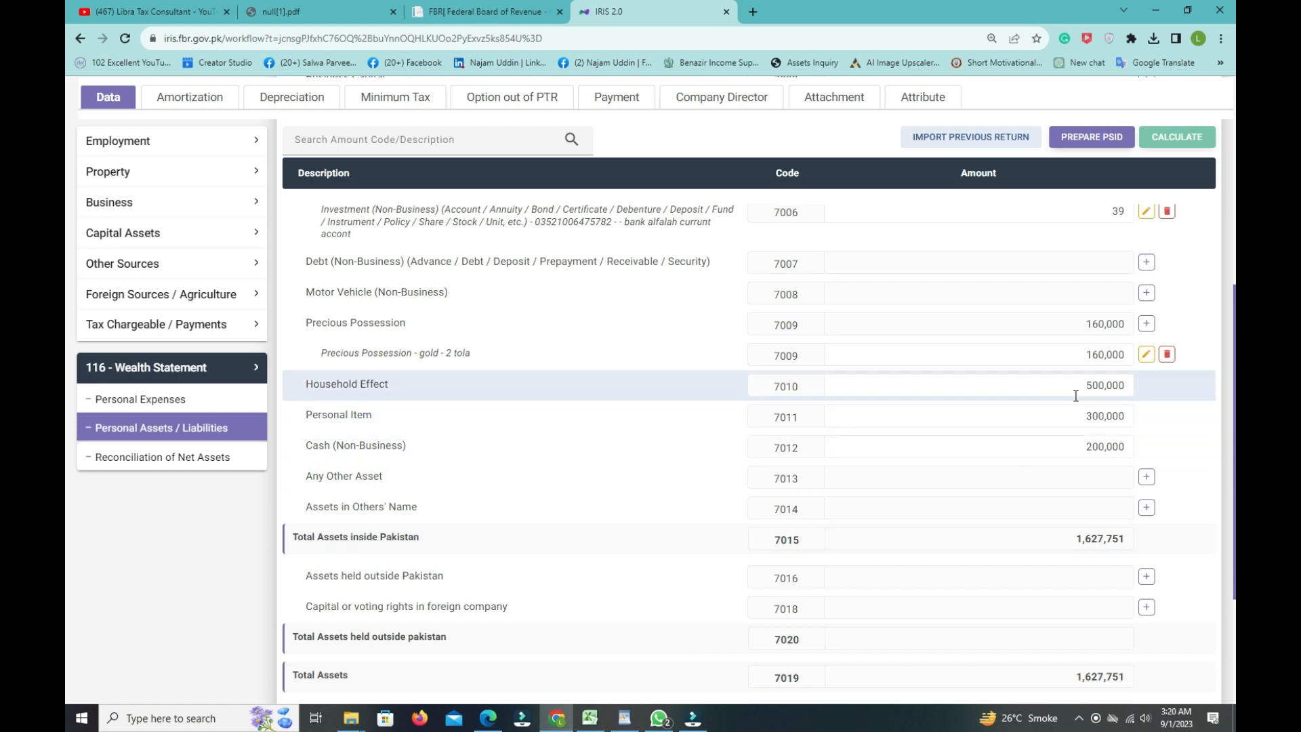
Set the Personal Item amount in Personal Assets / Liabilities to 400,000 and recalculate
click(1093, 415)
click(1087, 417)
key(shift+Right)
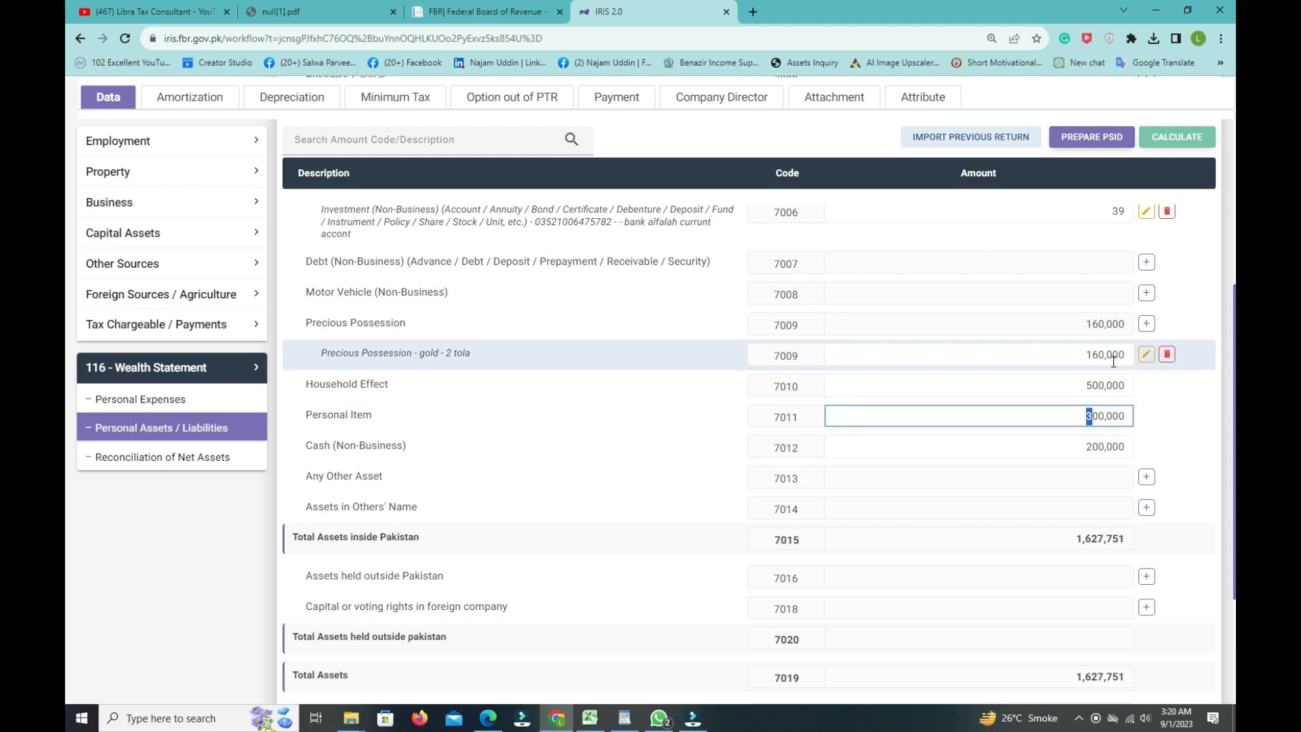
text(1)
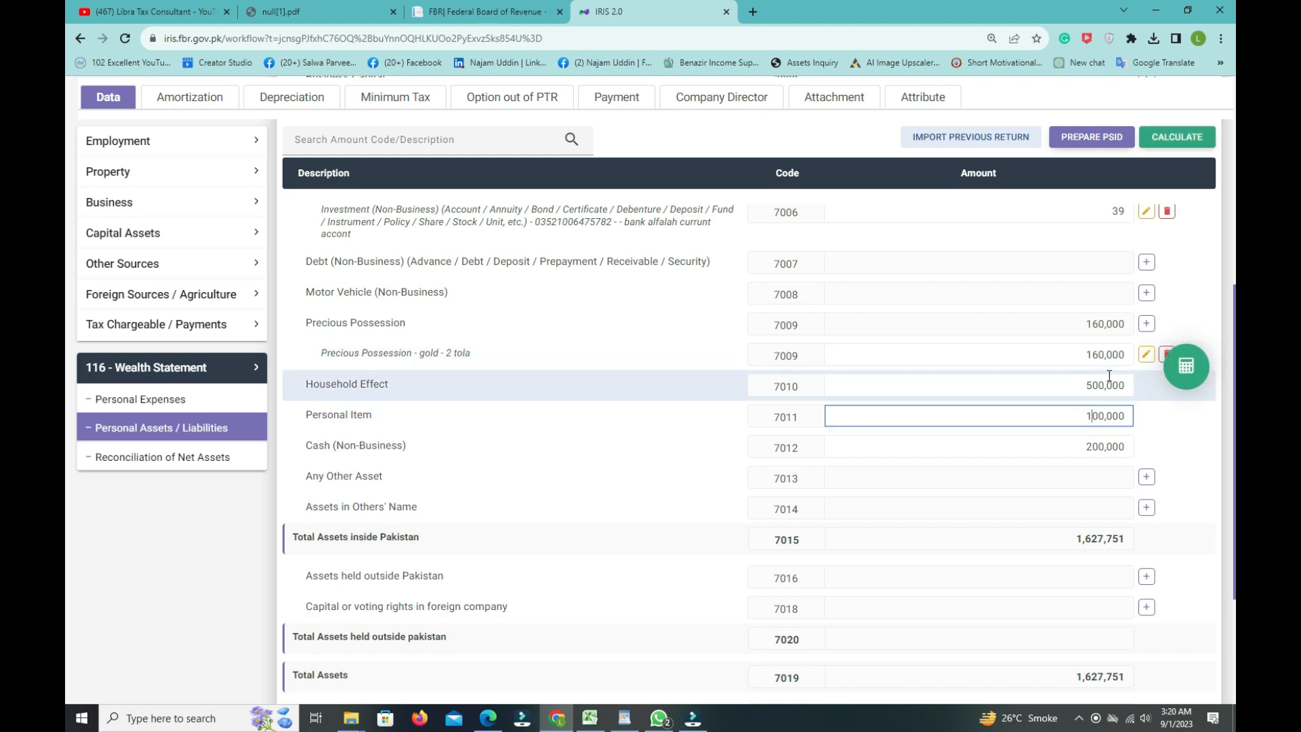
key(BackSpace)
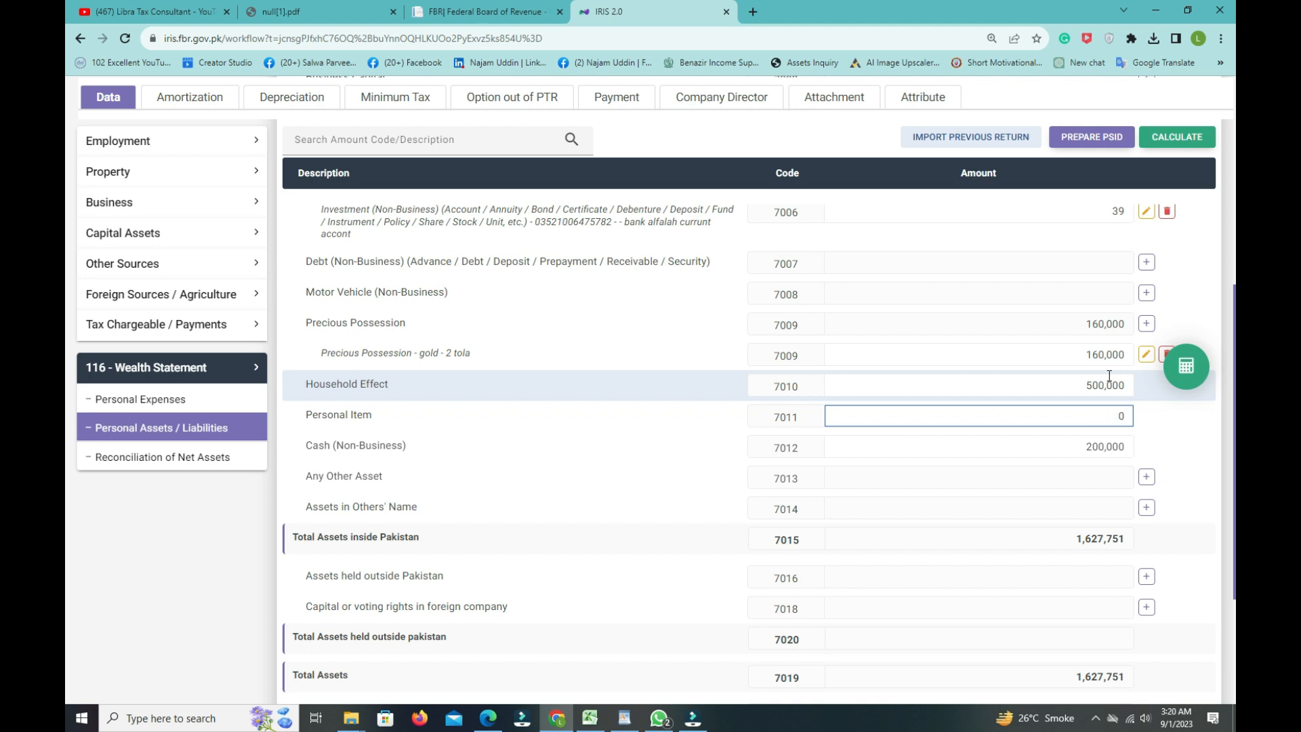
text(400,000)
click(1186, 366)
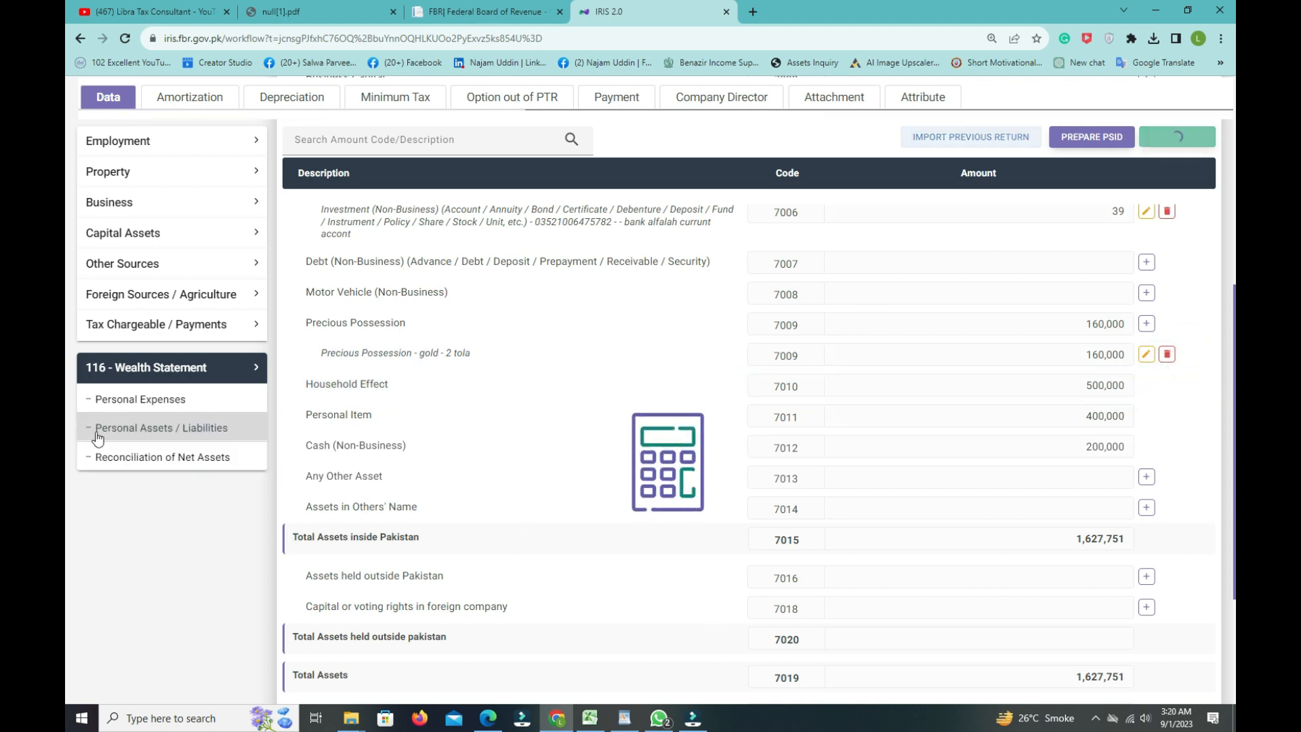
Check the Unreconciled Amount in Reconciliation of Net Assets and recheck the Personal Item entry in Personal Assets / Liabilities
click(136, 464)
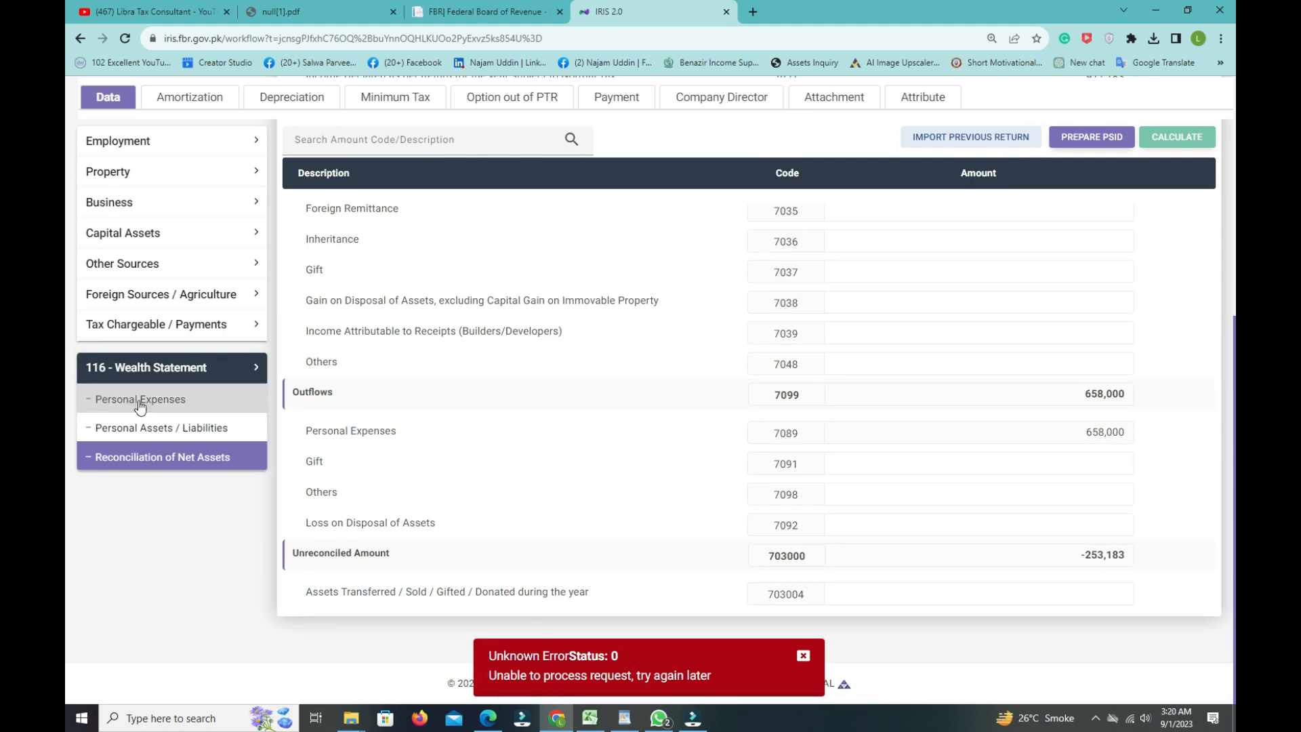
scroll(161, 466, up, 5)
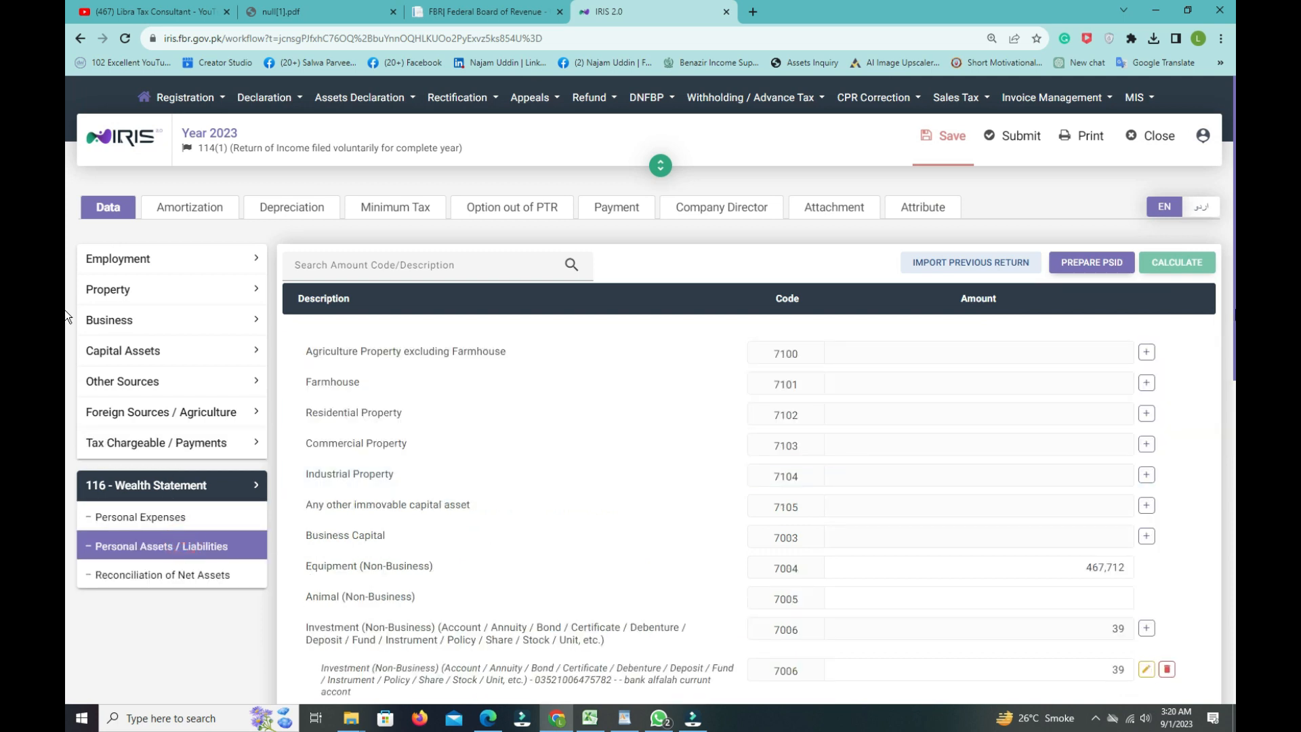
scroll(65, 460, down, 5)
scroll(63, 447, up, 1)
scroll(63, 429, down, 3)
scroll(1229, 507, up, 1)
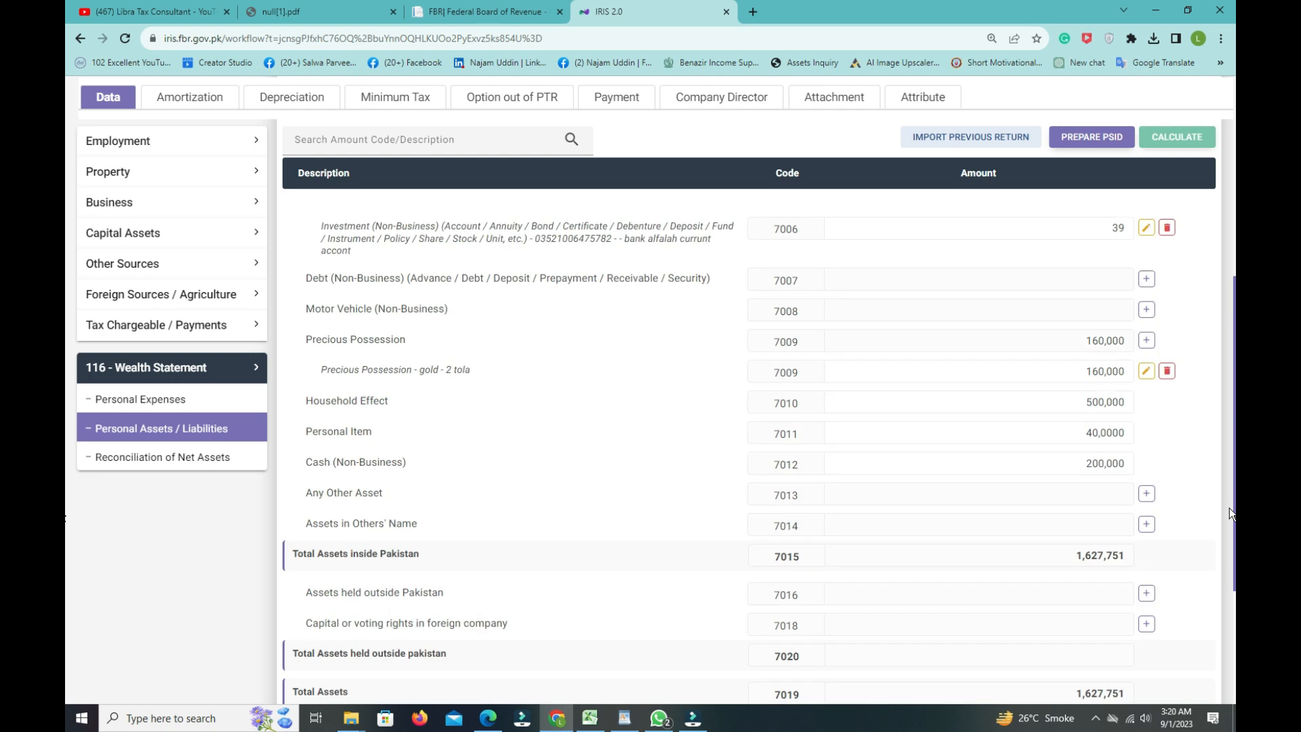
click(1163, 137)
click(1118, 430)
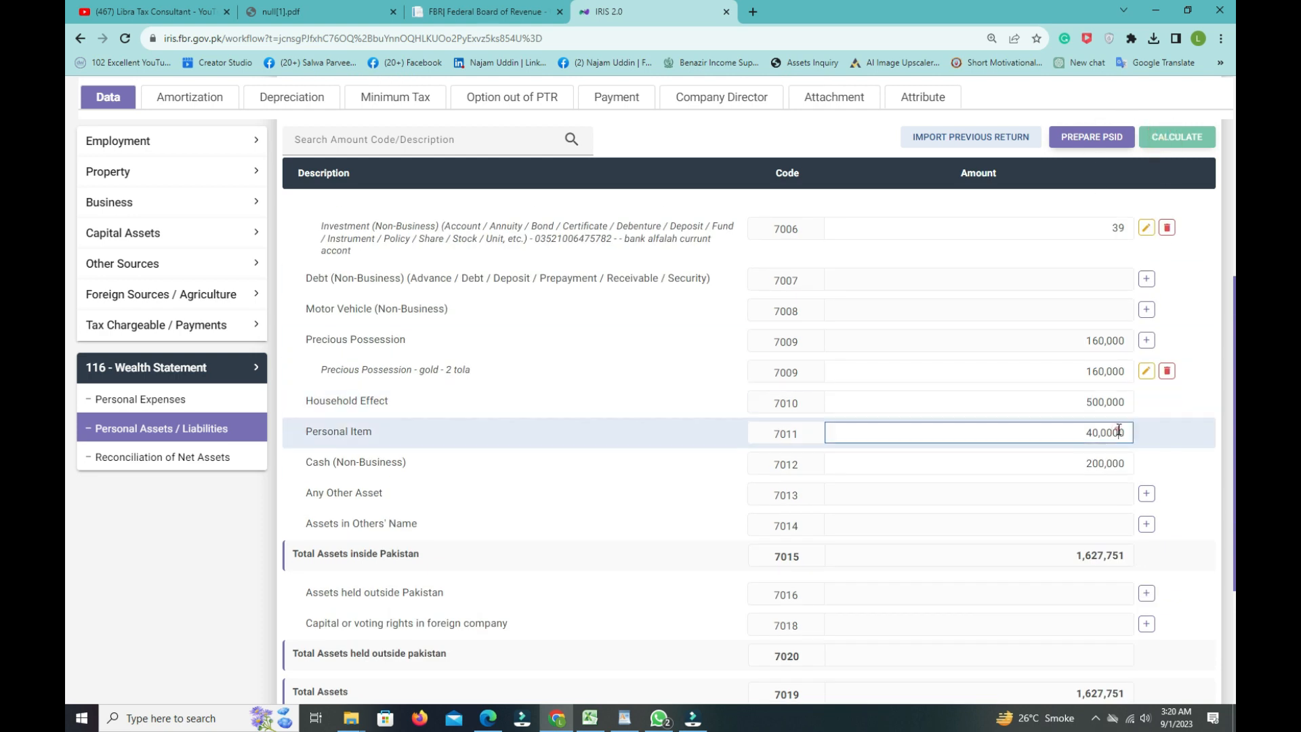
scroll(66, 501, up, 3)
scroll(64, 508, down, 3)
scroll(64, 474, up, 3)
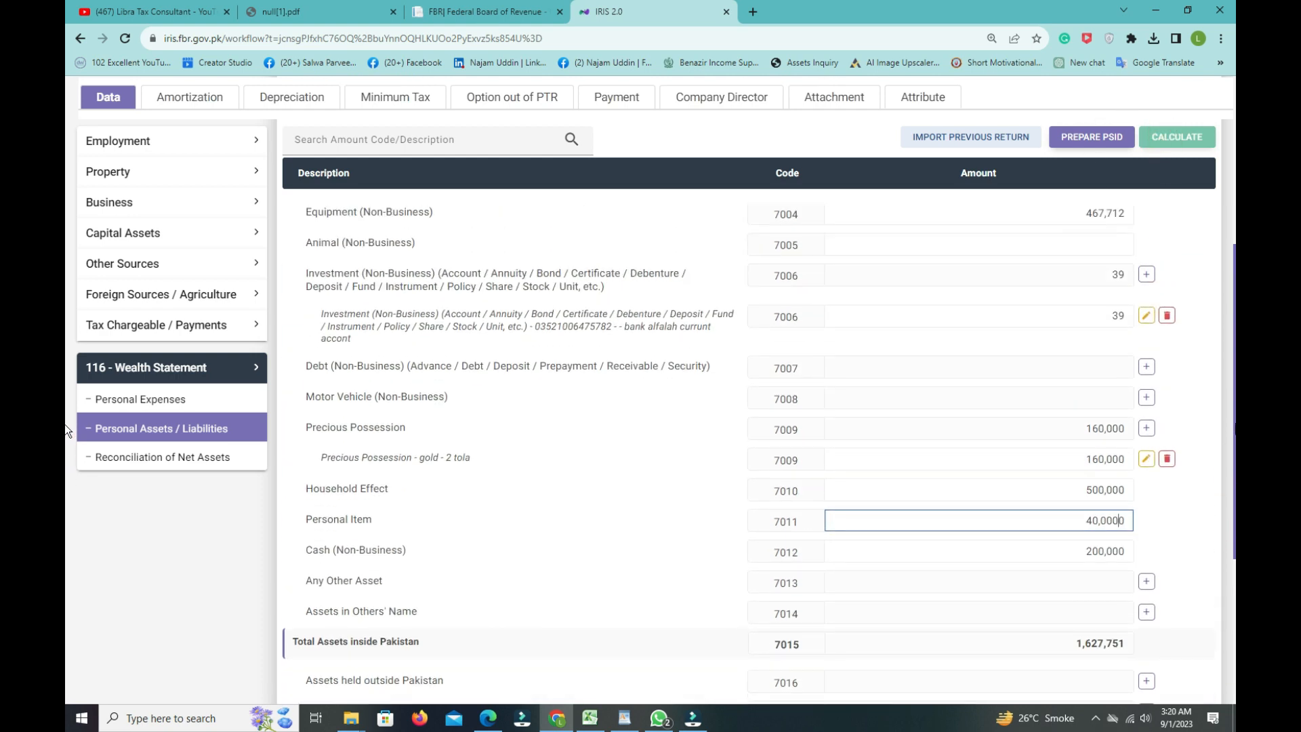
Switch to Edge and look up the 30-06-2023 closing balance at the end of the Bank Alfalah account statement
drag(1095, 432, 1134, 433)
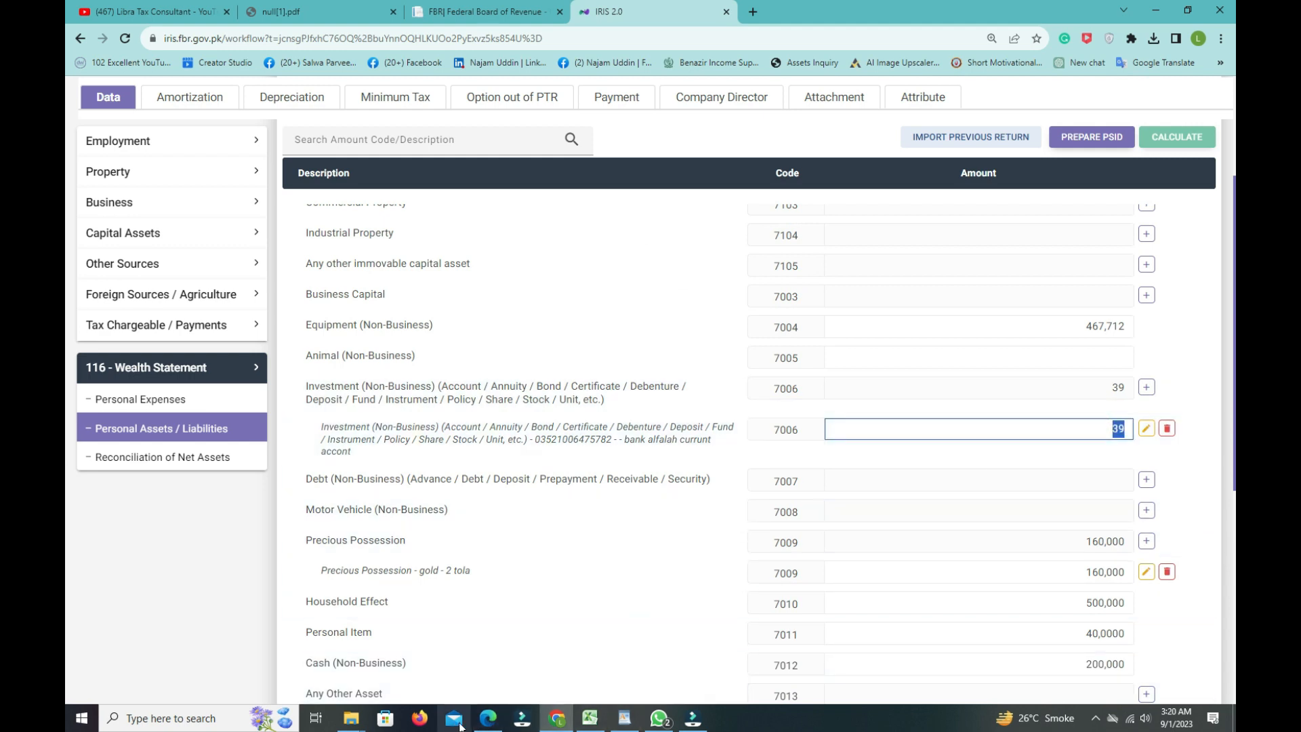
click(489, 722)
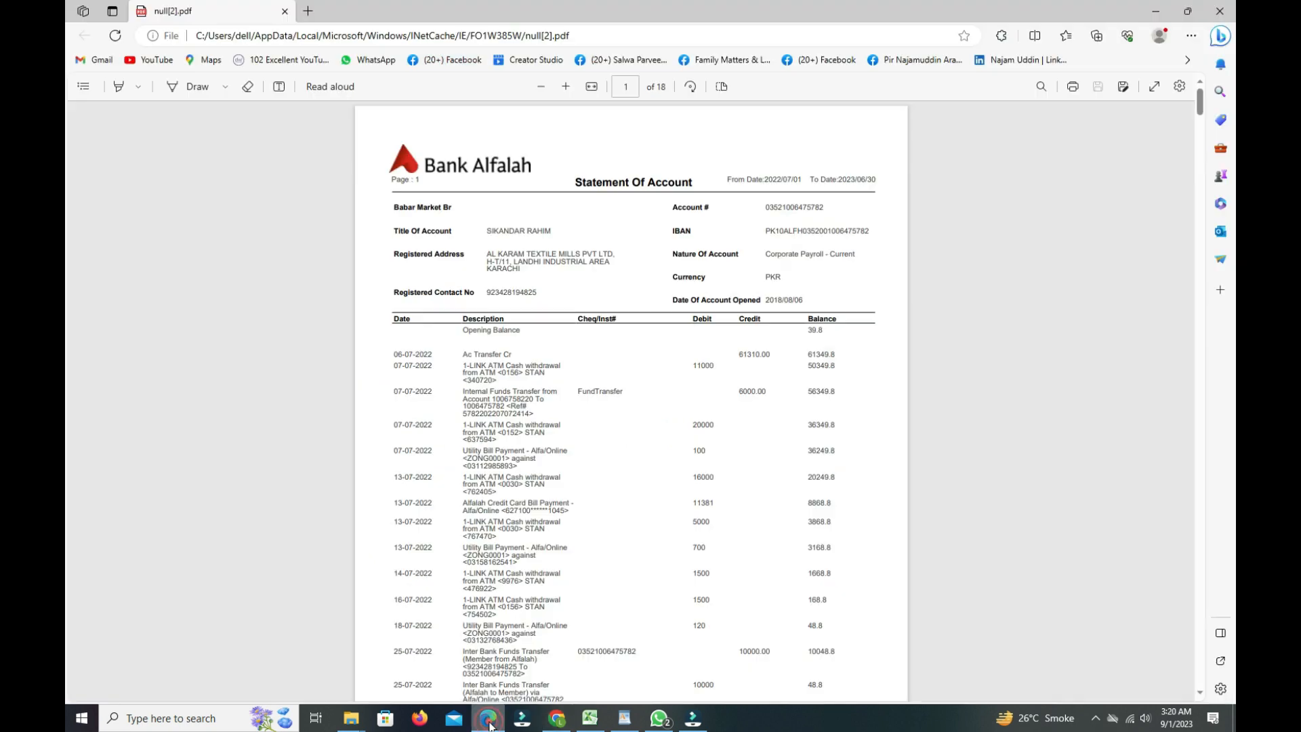
drag(1200, 99, 1233, 648)
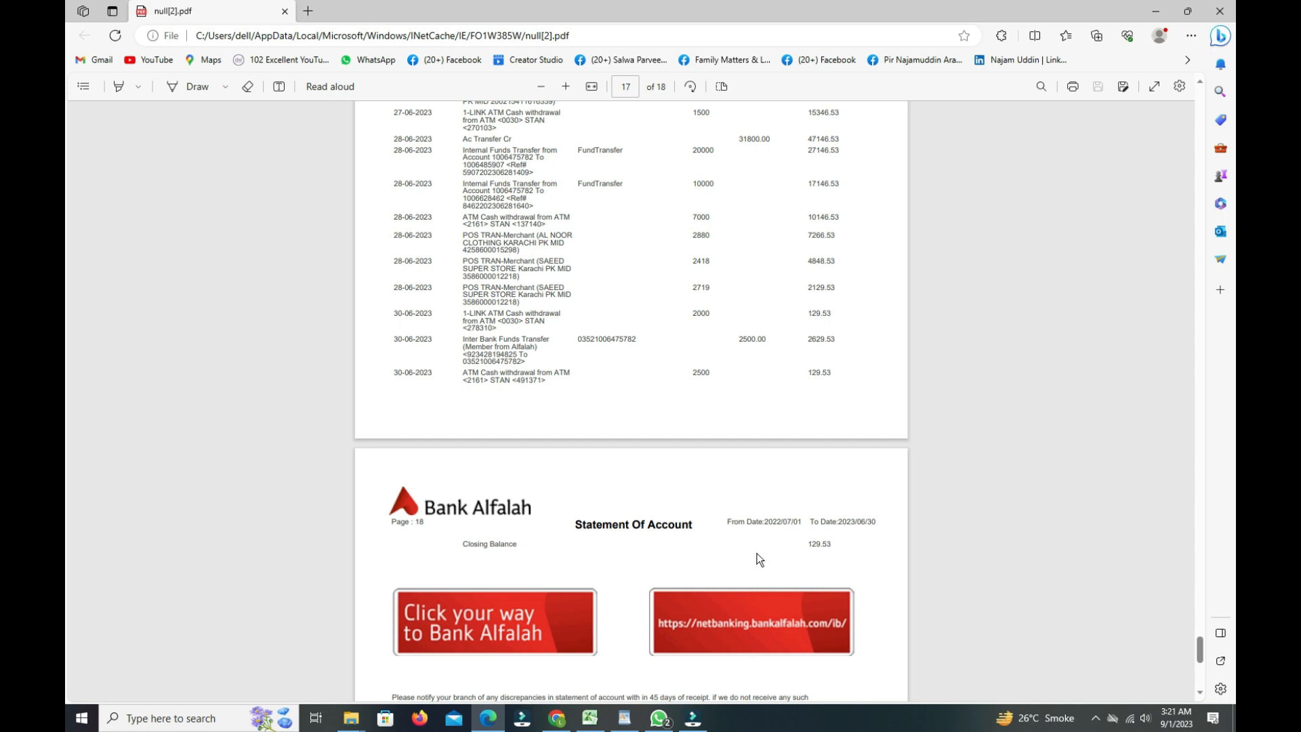
double_click(812, 544)
click(384, 371)
drag(431, 375, 397, 375)
double_click(813, 373)
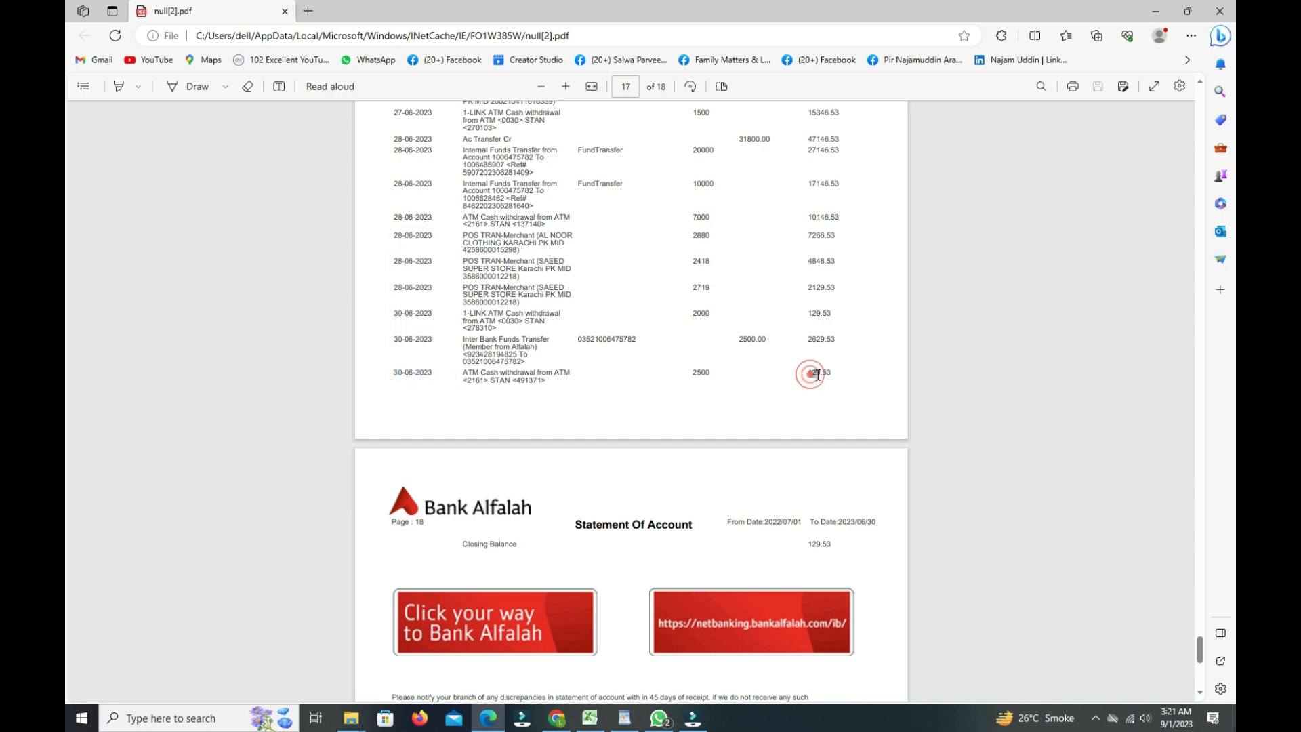
click(879, 476)
Switch back to IRIS in Chrome, set the Bank Alfalah current account investment amount to 129, and recalculate
mouse_move(659, 724)
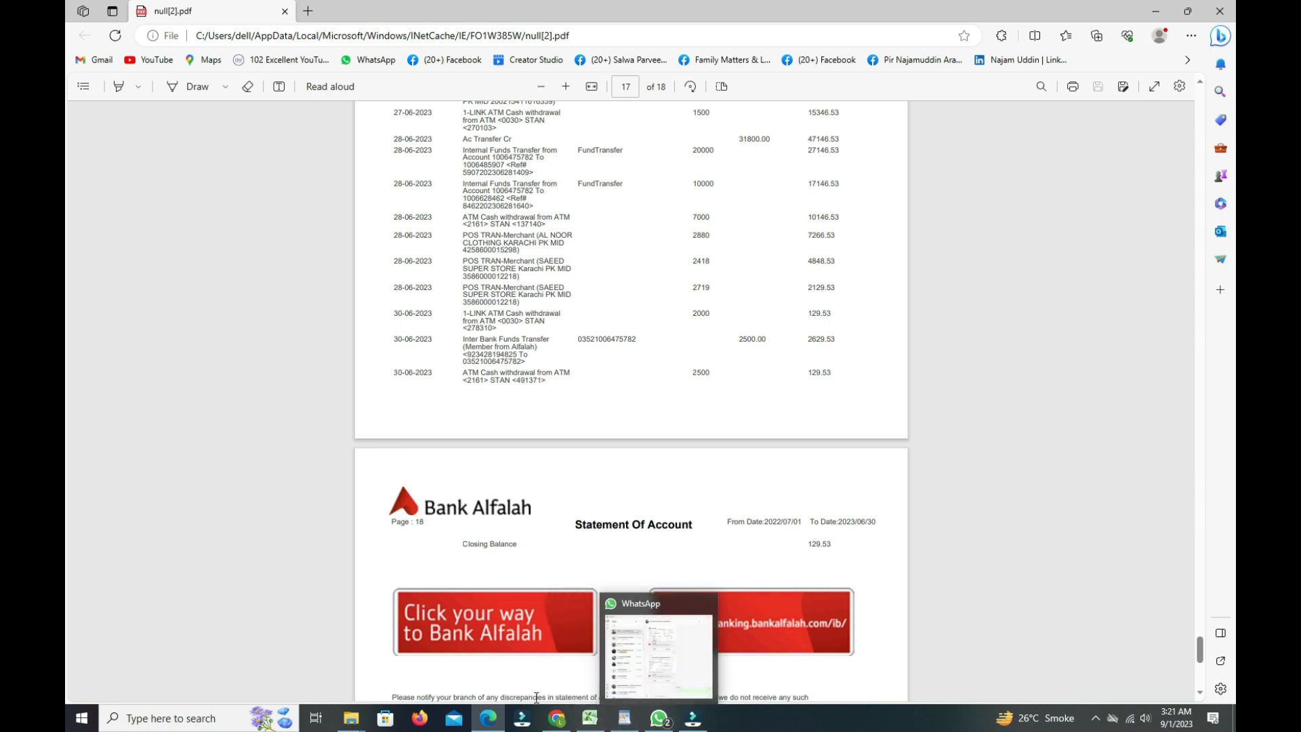
click(557, 718)
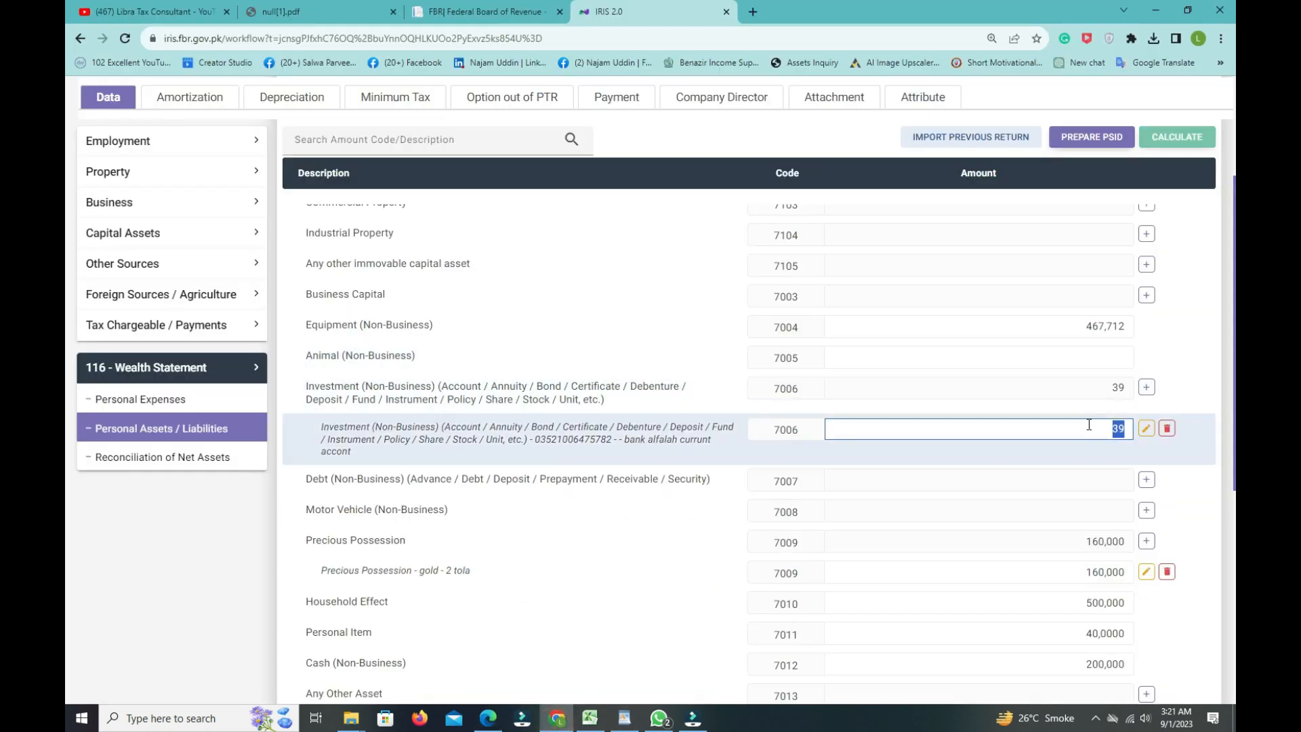
text(12)
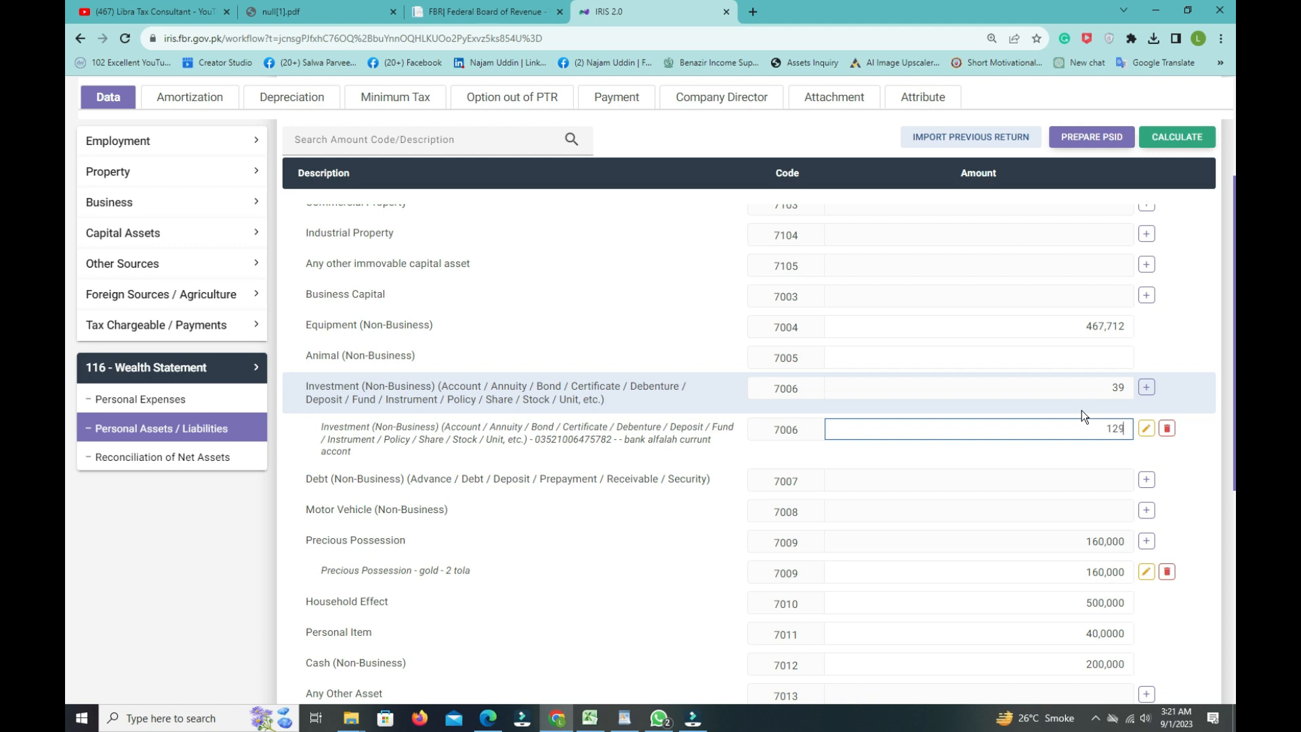
click(1197, 134)
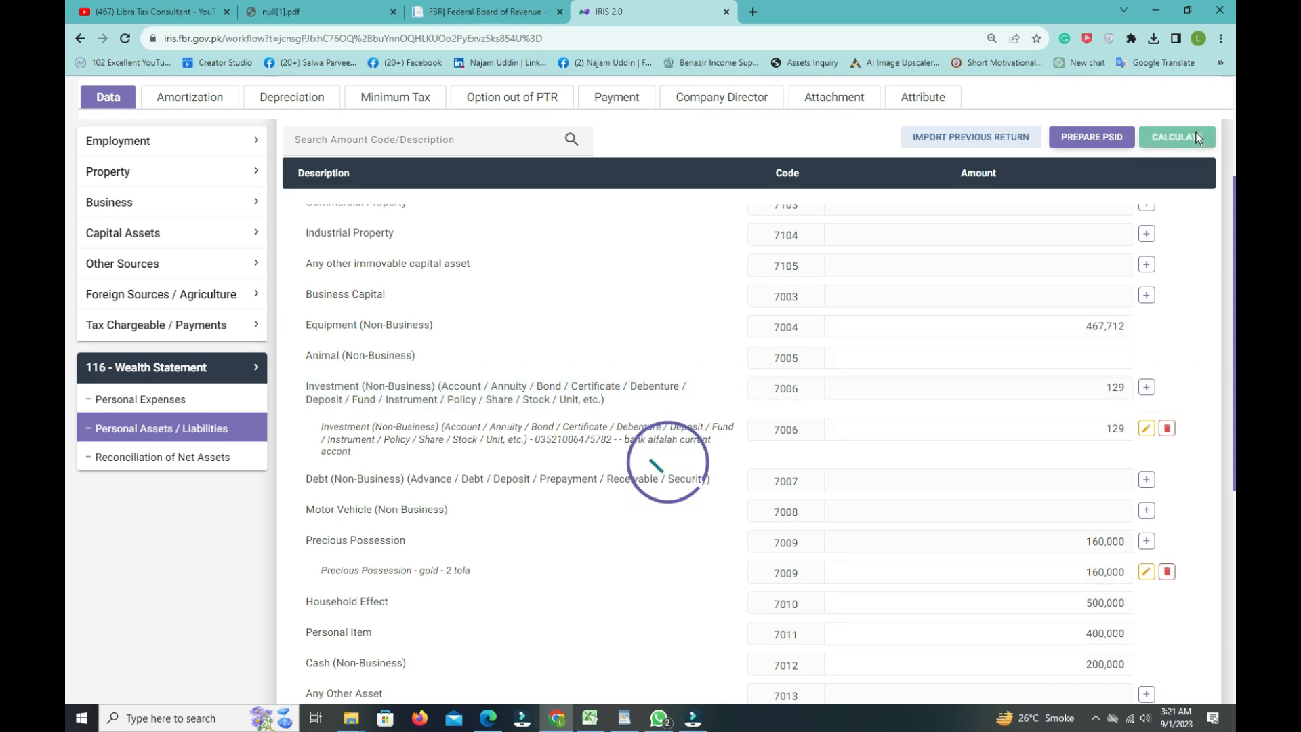
Check Total Assets and Net Assets Current Year in Personal Assets / Liabilities, and open Reconciliation of Net Assets
drag(1234, 274, 1234, 437)
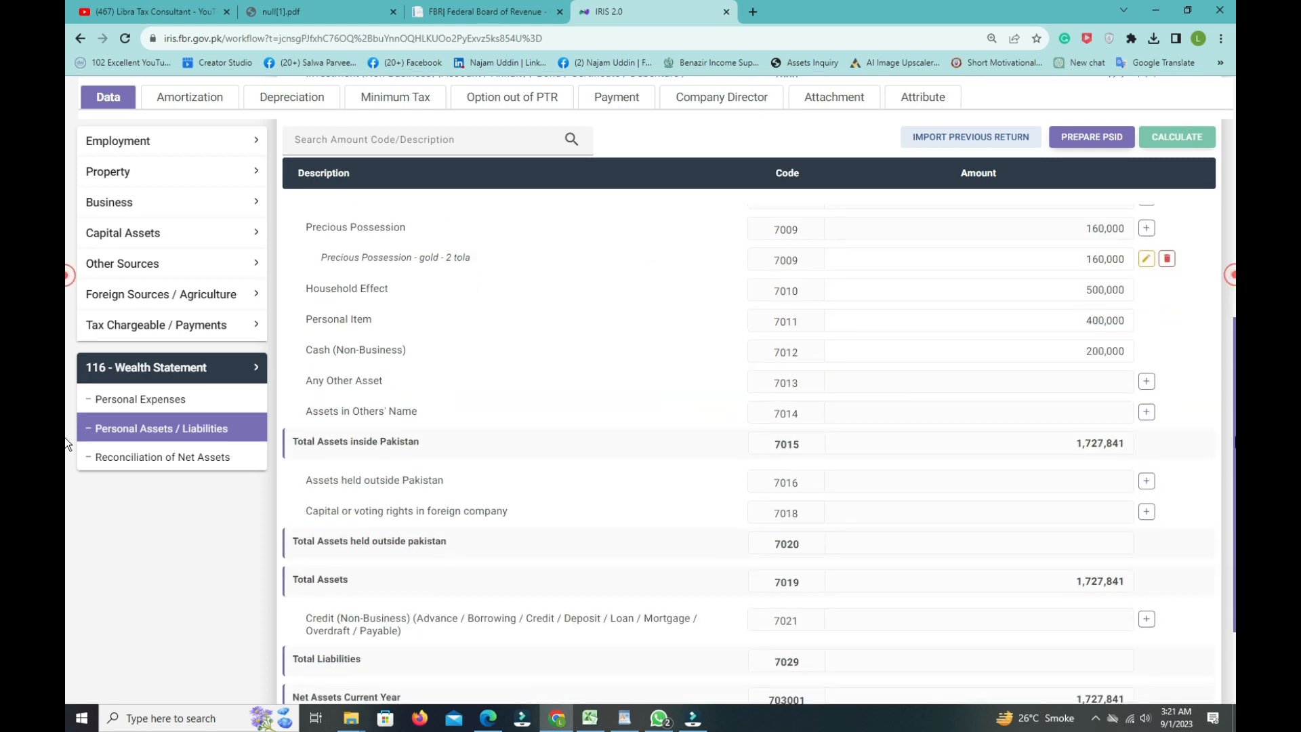
scroll(66, 442, down, 2)
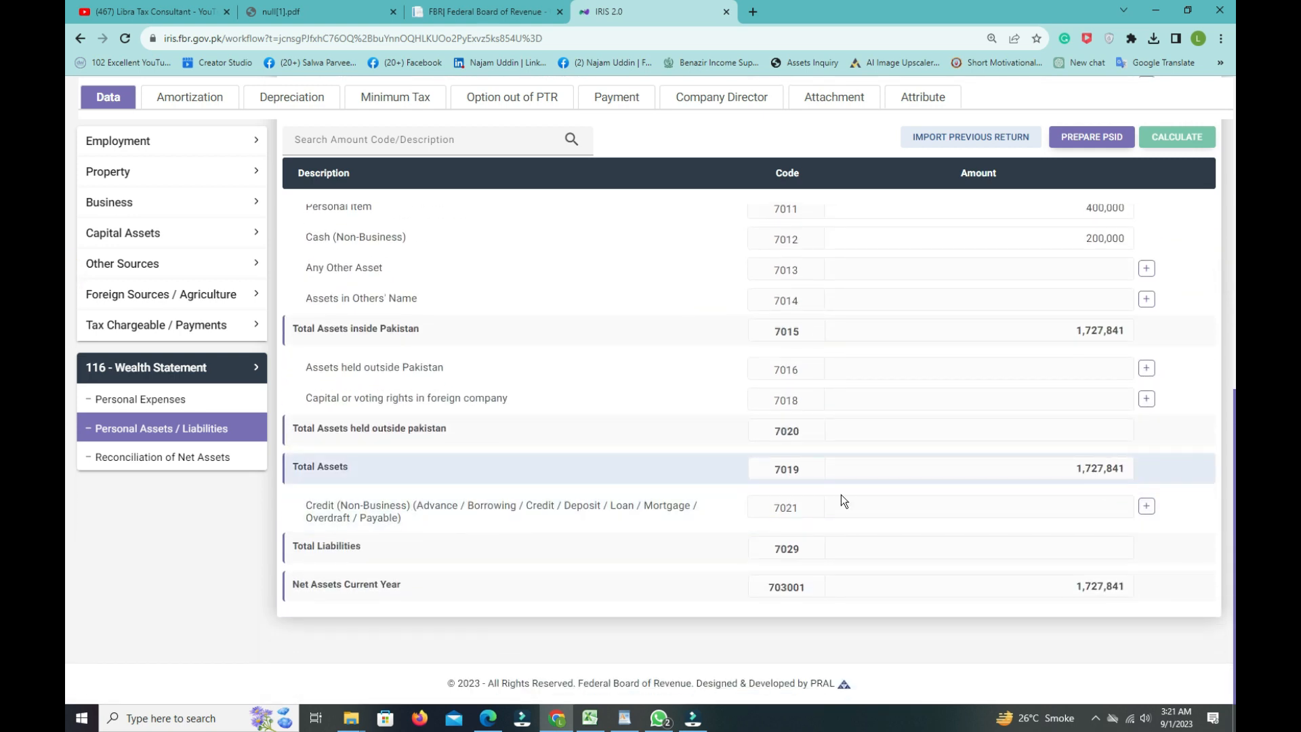
click(146, 458)
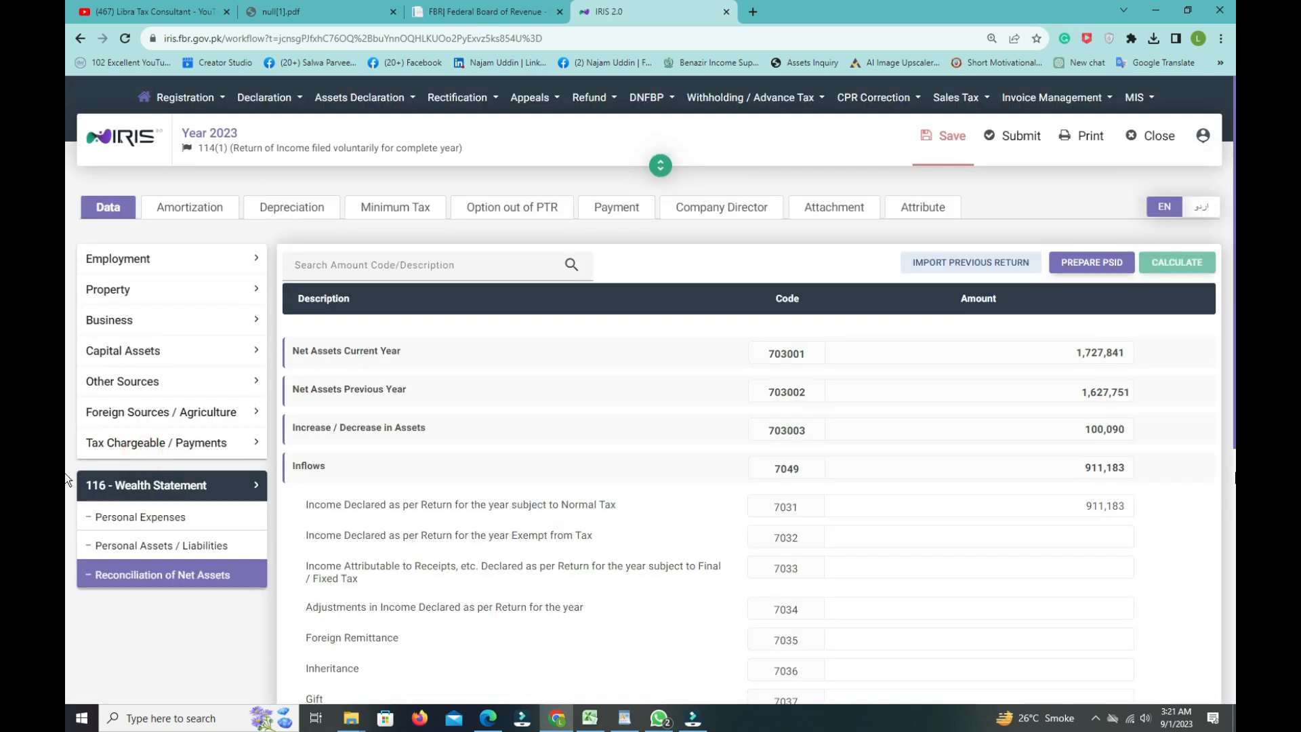
Check the Unreconciled Amount, set Cash (Non-Business) to 353,093 in Personal Assets / Liabilities, and recalculate
scroll(63, 404, down, 5)
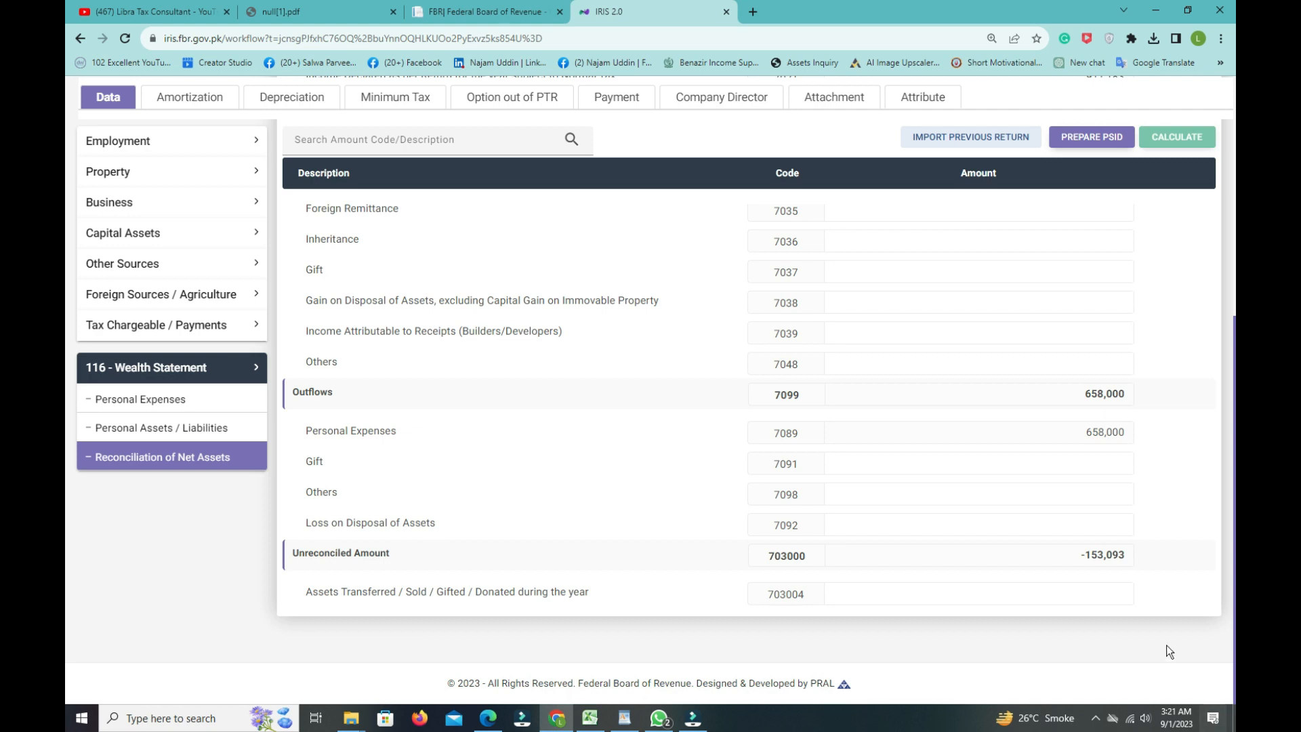
click(142, 428)
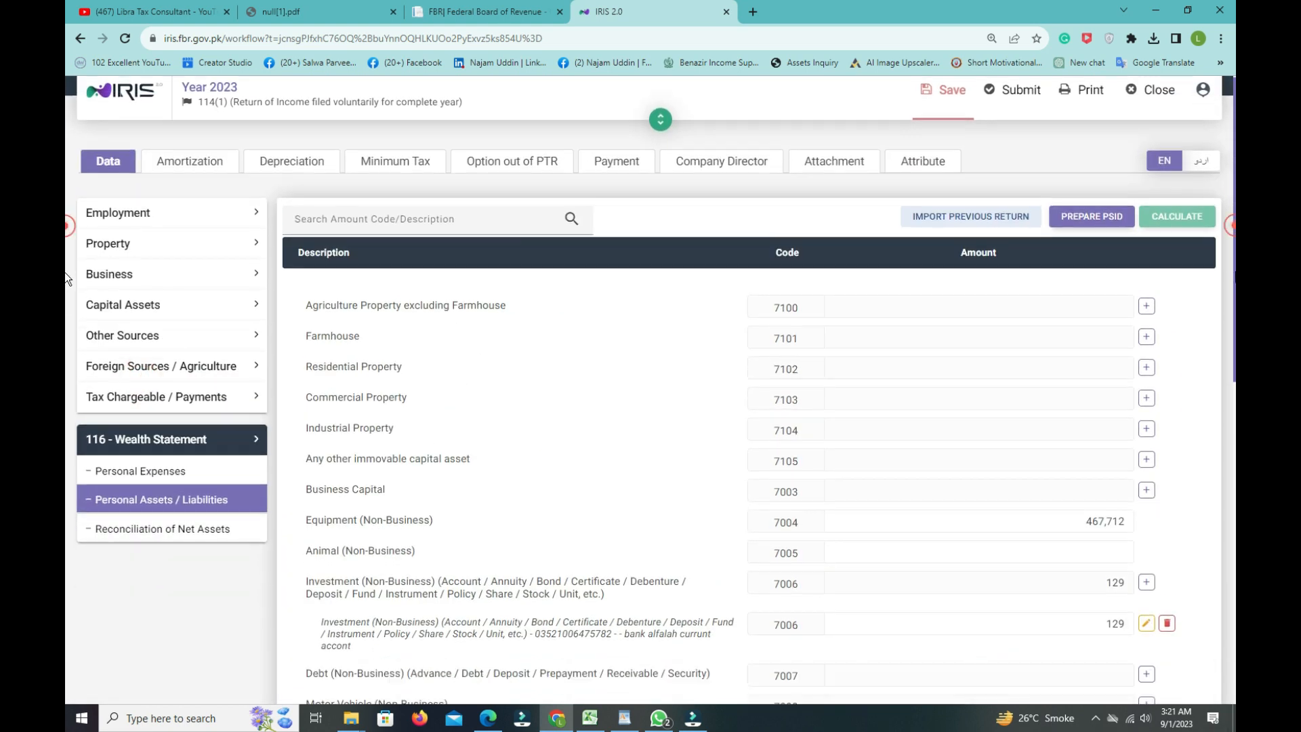
scroll(64, 326, down, 4)
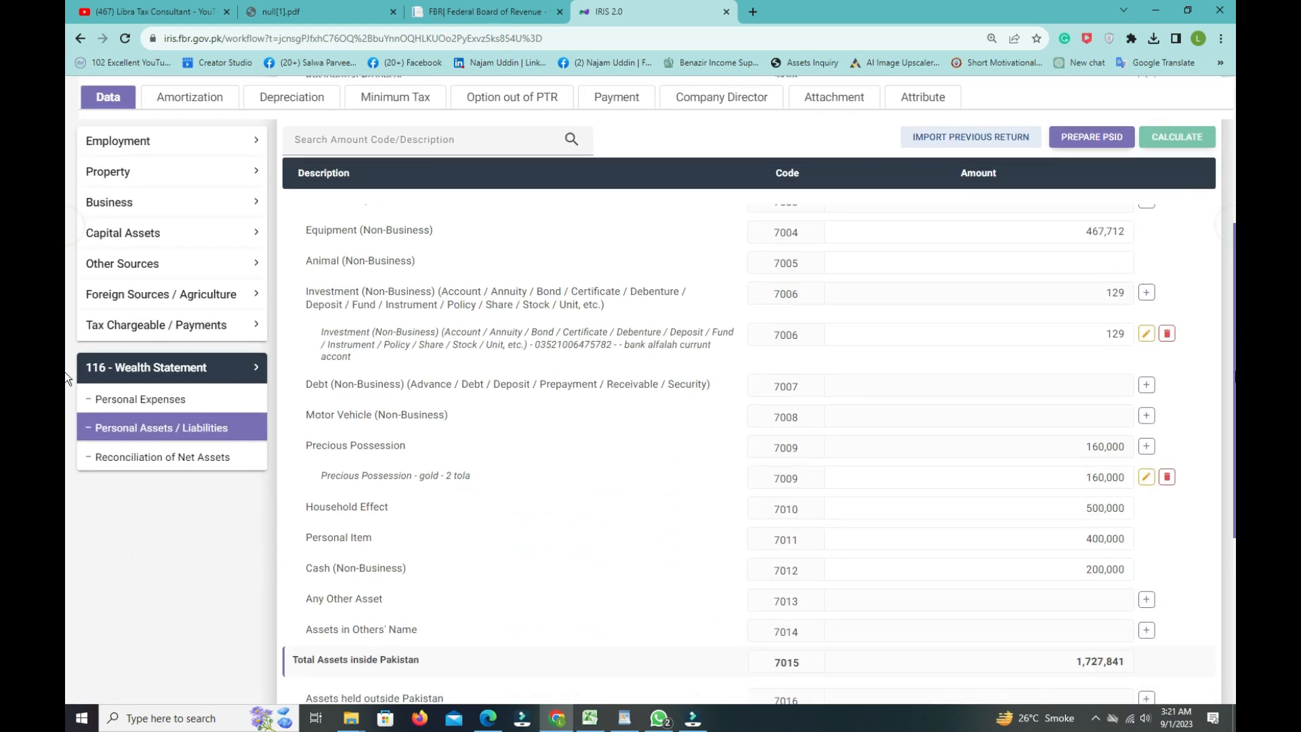
click(1092, 569)
double_click(1092, 569)
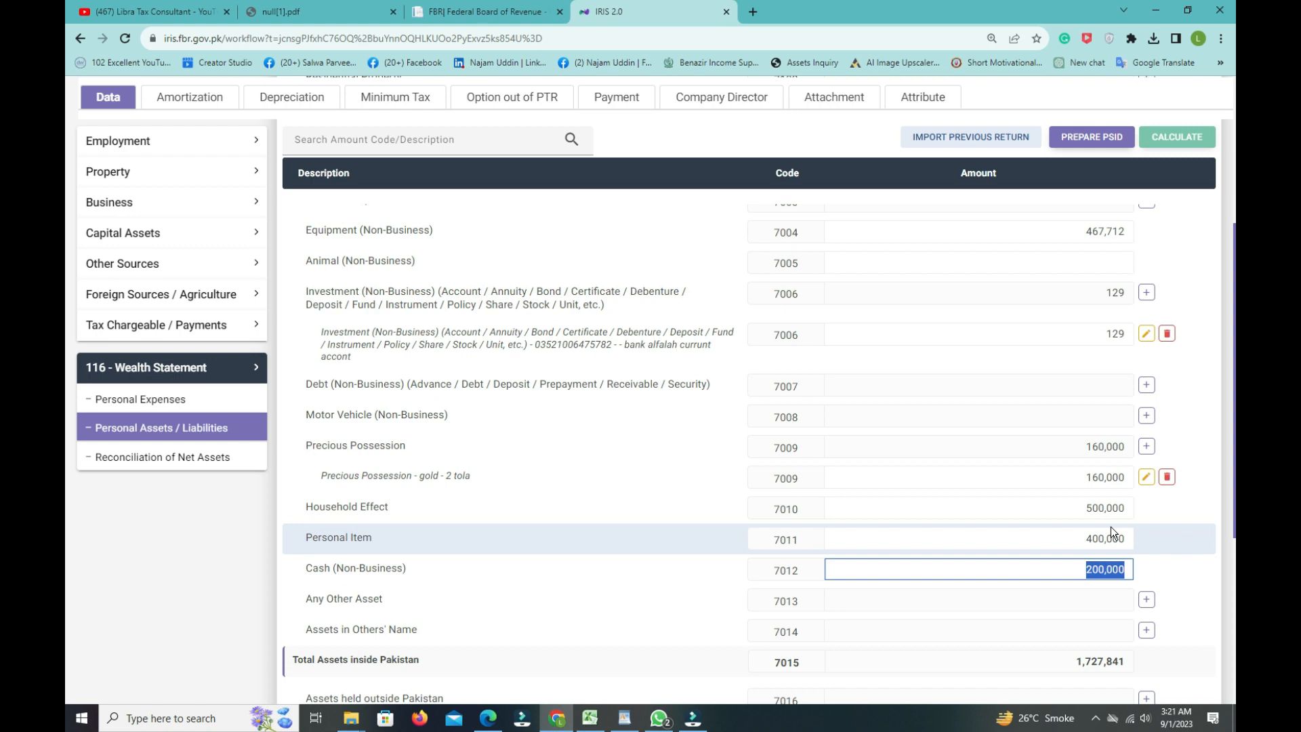
text(39)
key(BackSpace)
text(53,093)
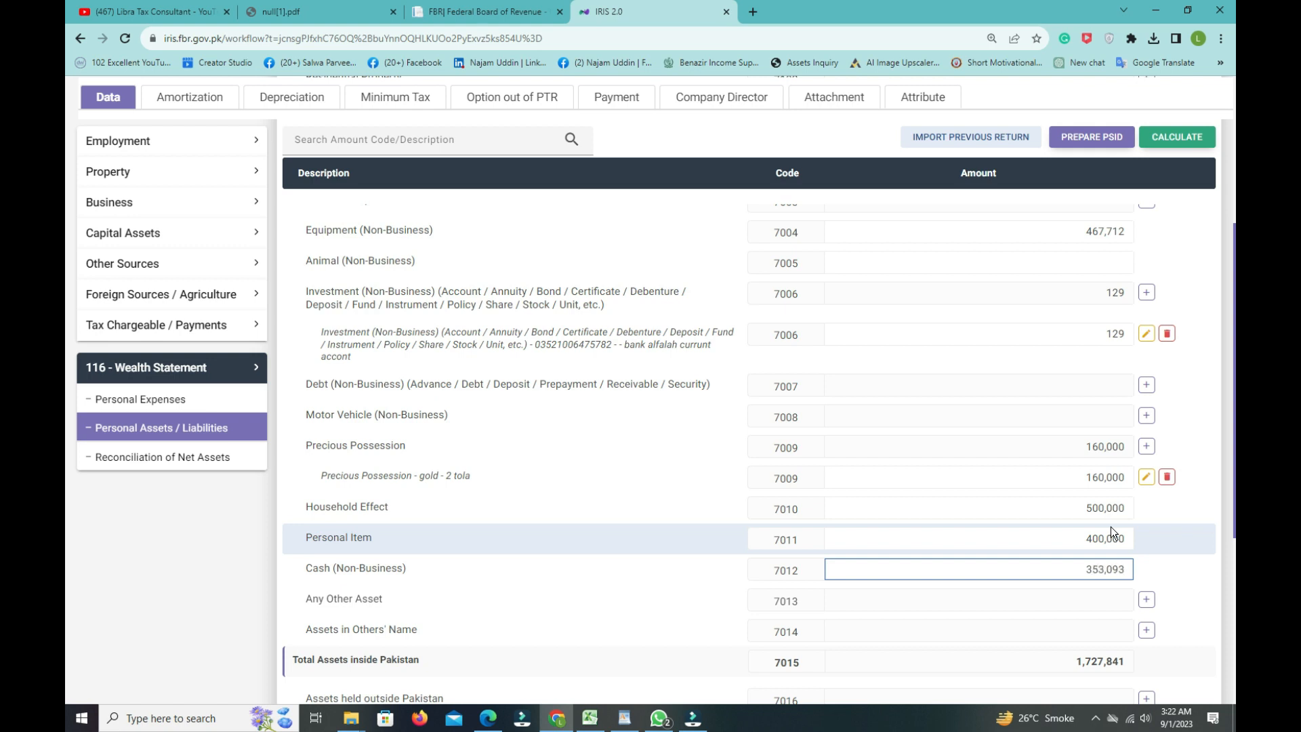
click(1183, 130)
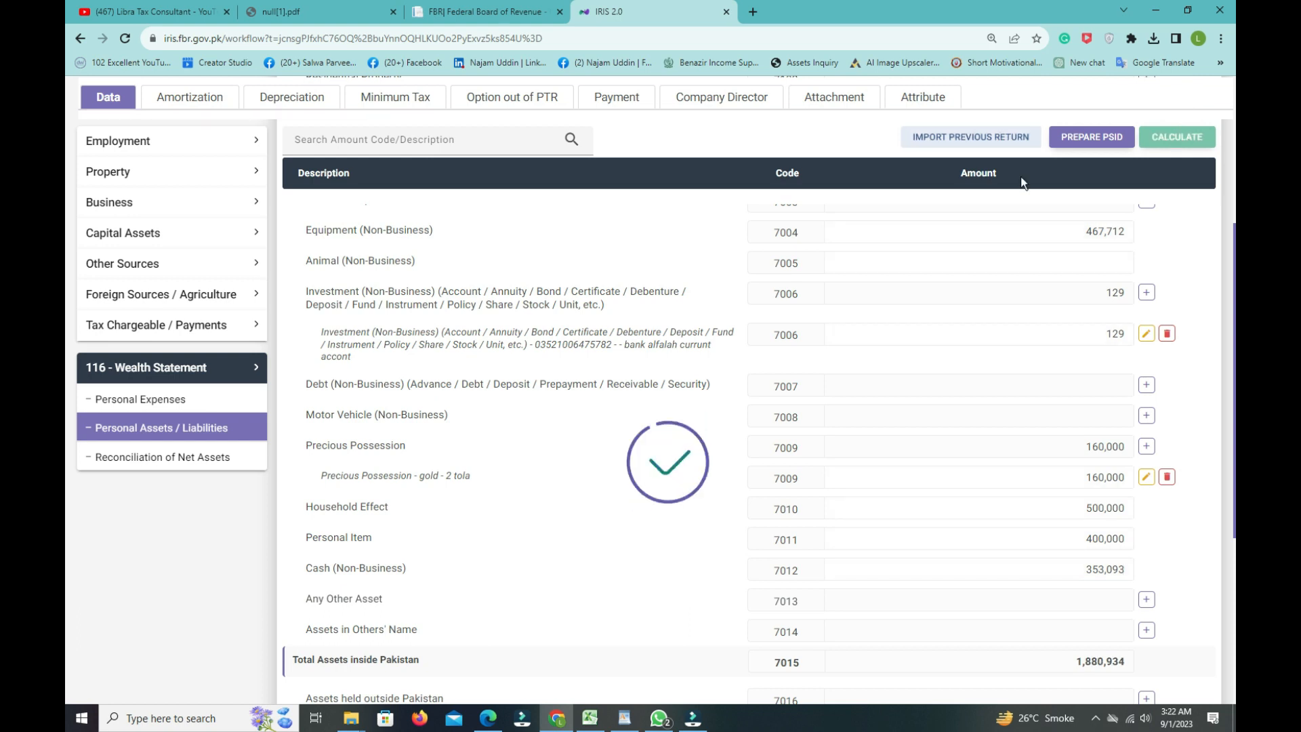
Open Reconciliation of Net Assets and verify the Unreconciled Amount
click(169, 458)
scroll(1205, 359, down, 7)
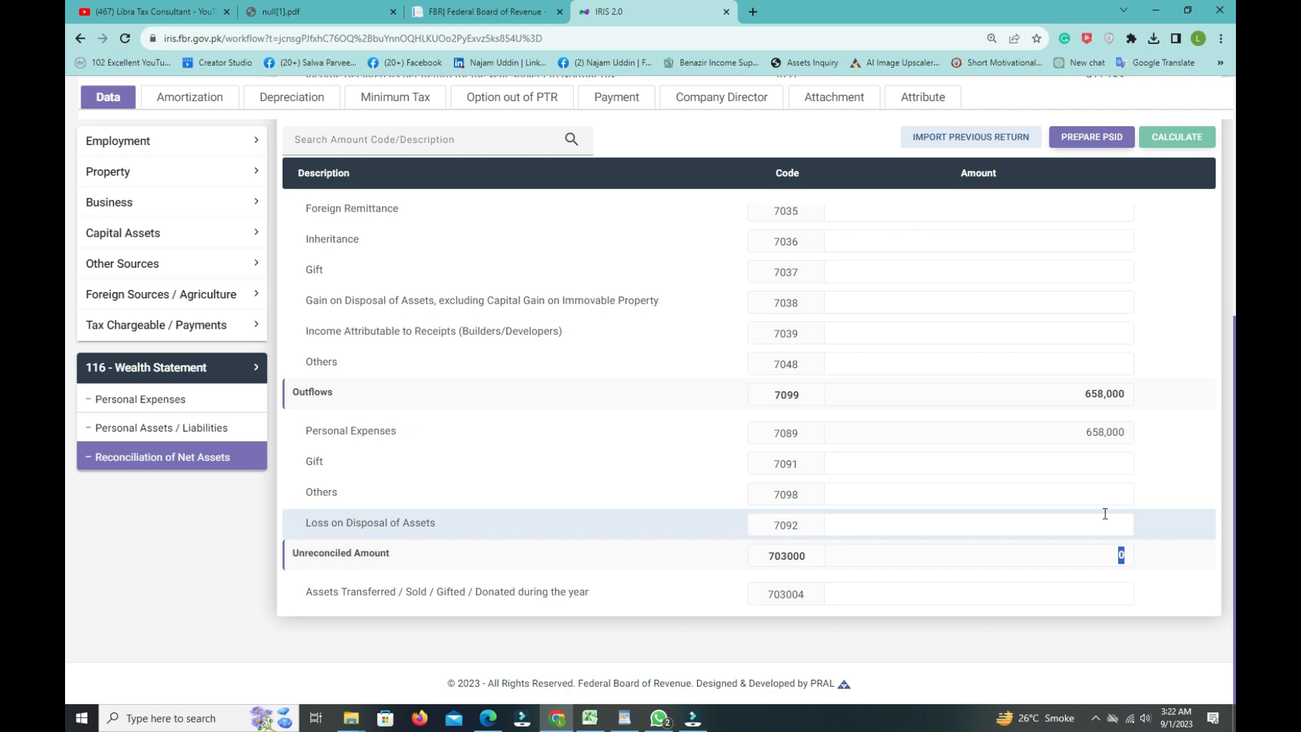
click(1074, 523)
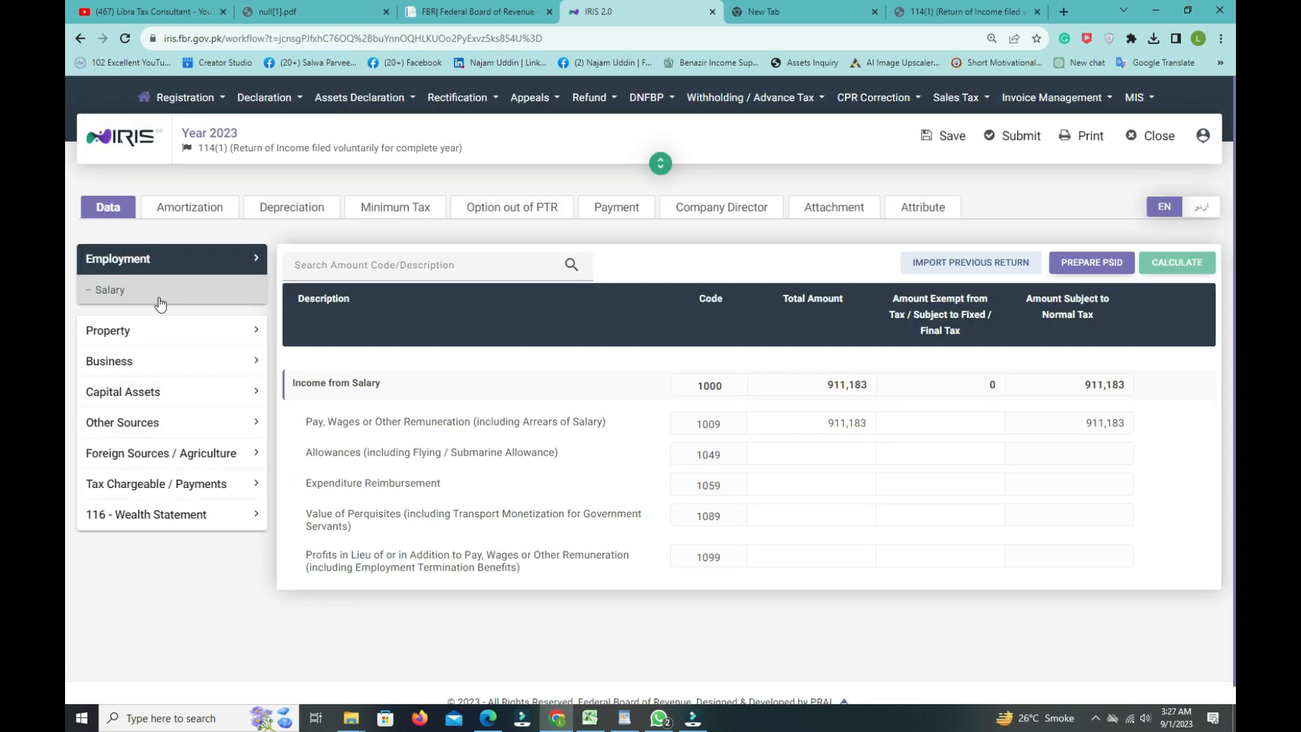
Open Salary under Employment and review the Pay, Wages or Other Remuneration amounts
click(162, 300)
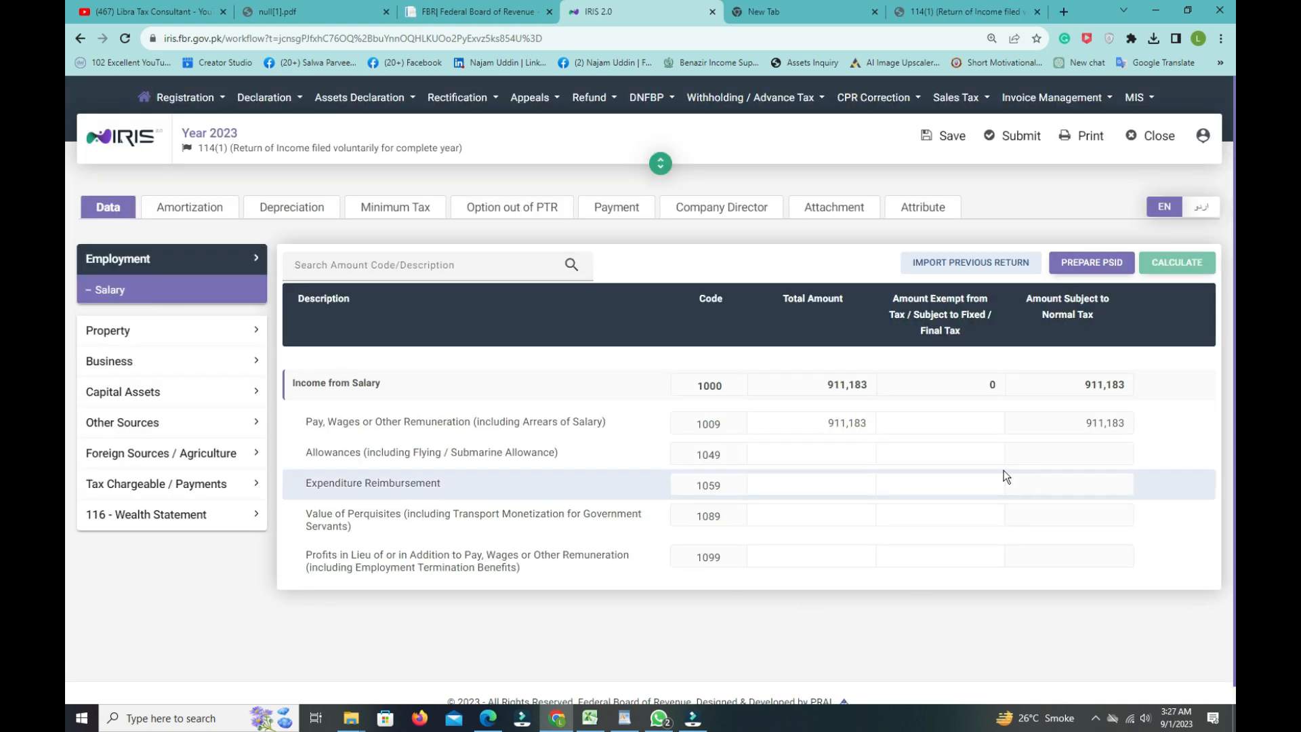
click(794, 416)
click(892, 423)
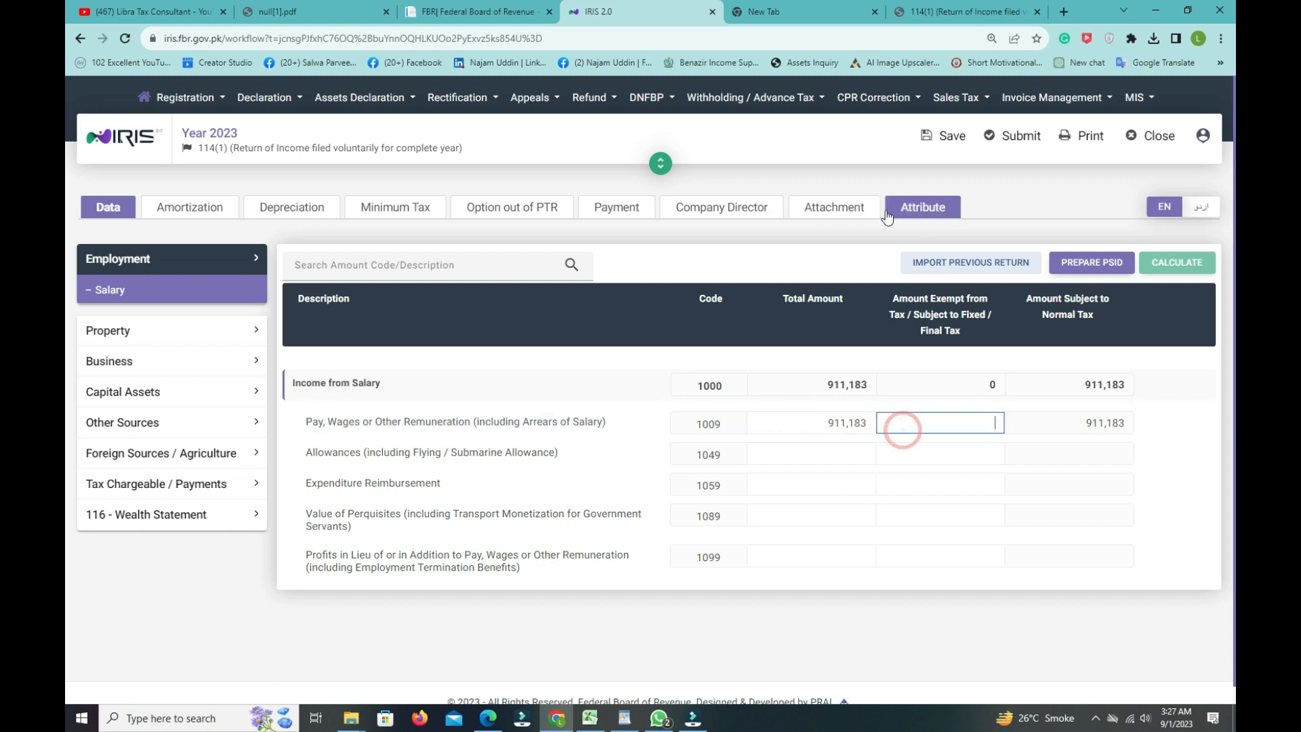
click(788, 183)
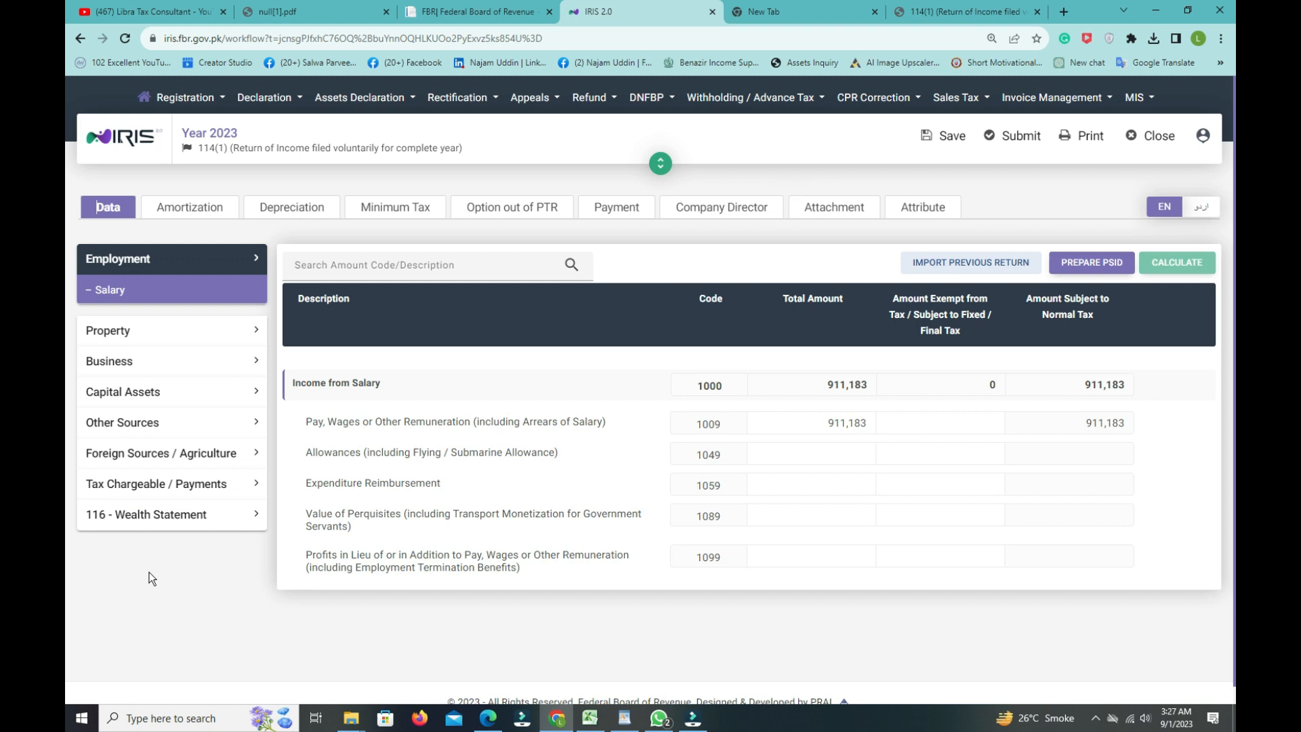
Try to submit the 2023 return, reload the page, and try submitting the return again
click(1014, 141)
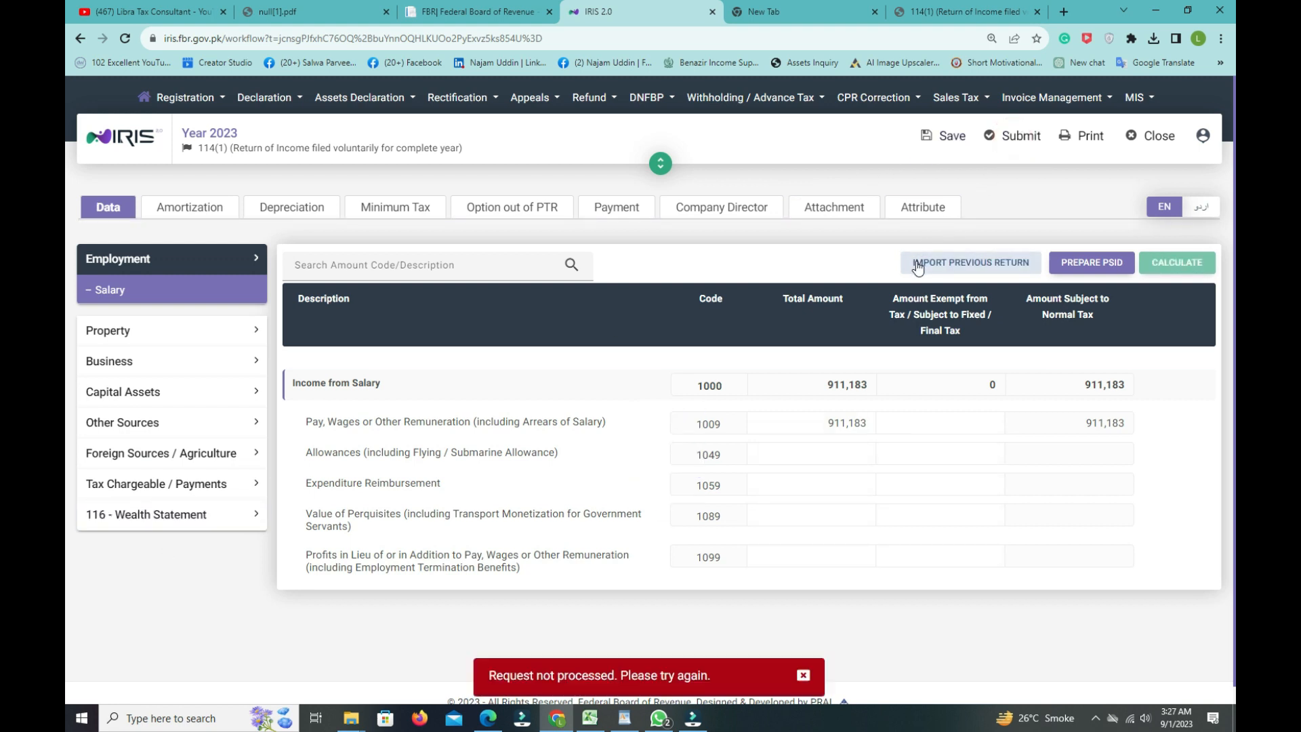
drag(487, 678, 714, 684)
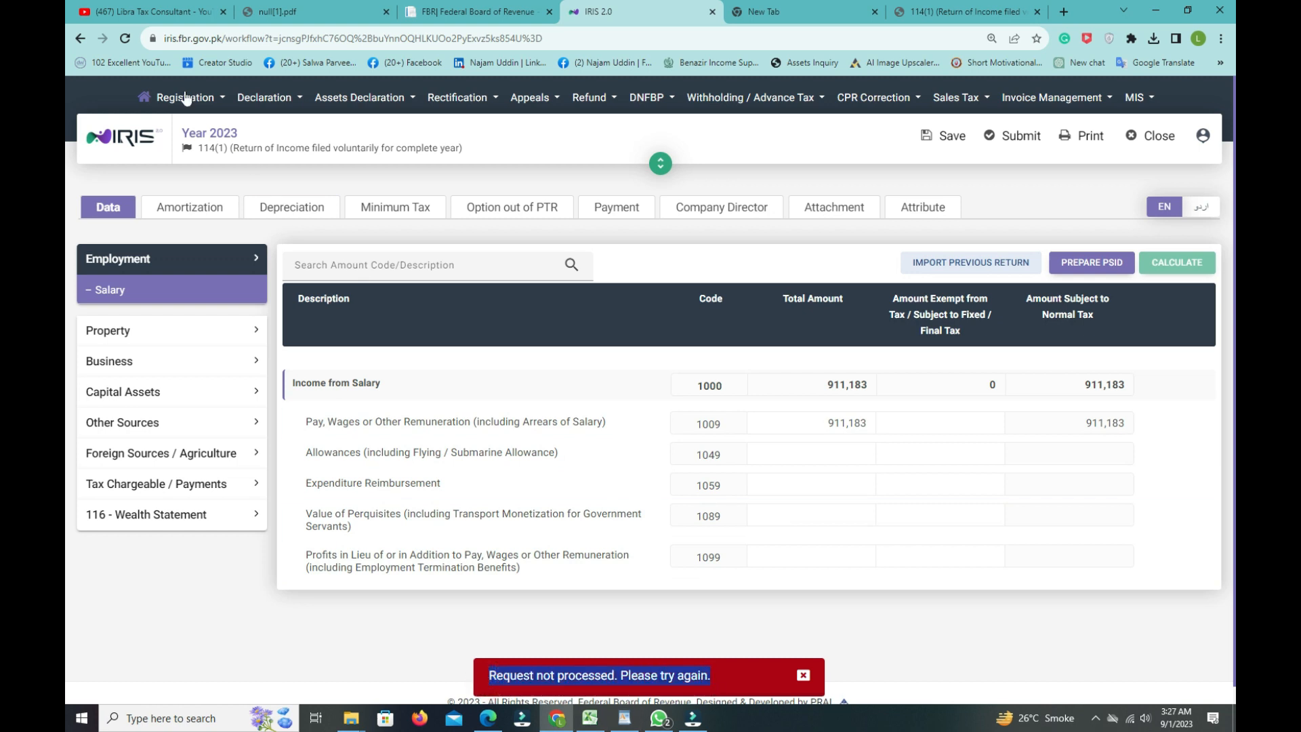
click(126, 39)
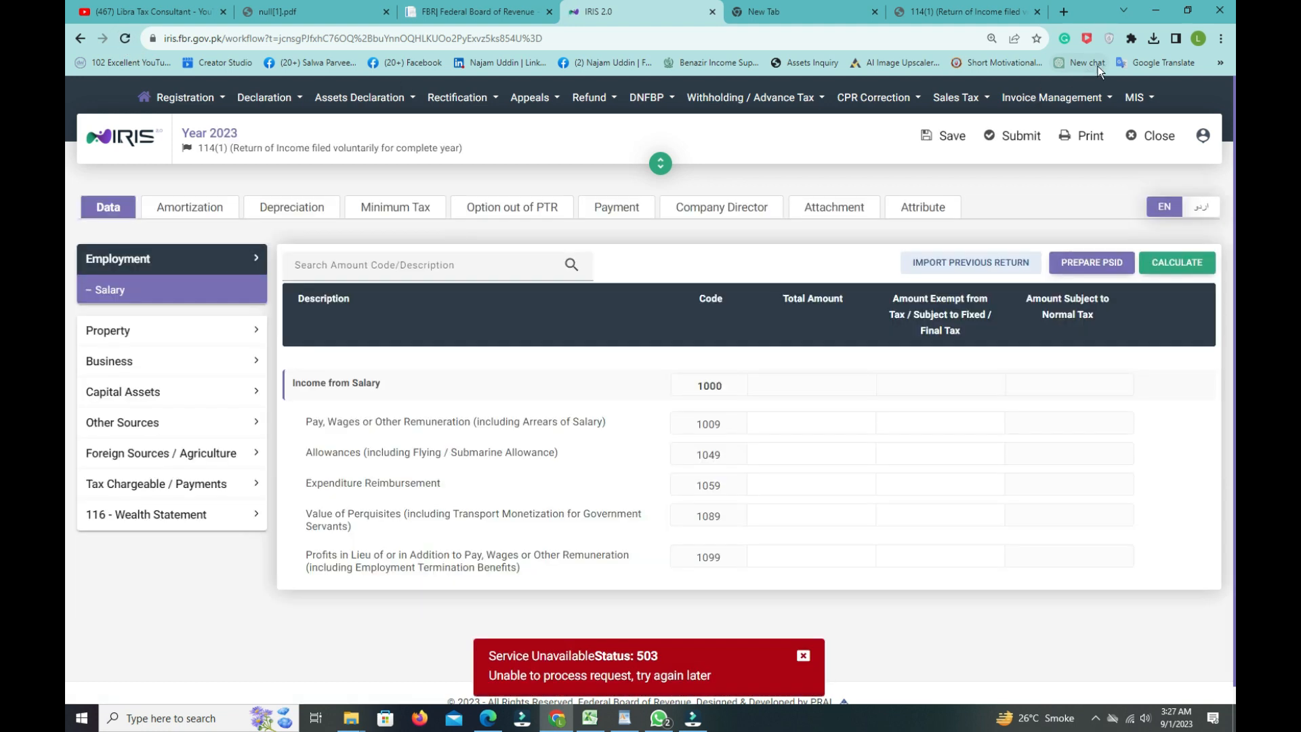
click(1020, 143)
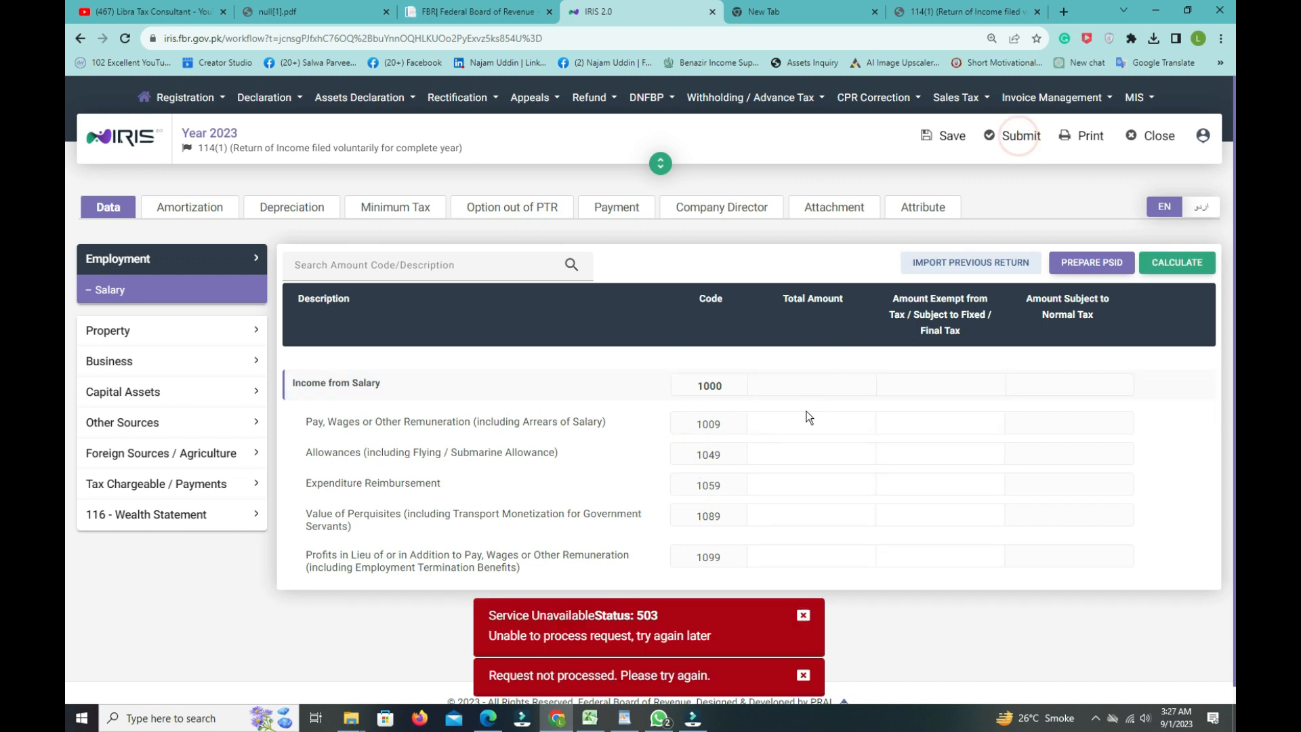